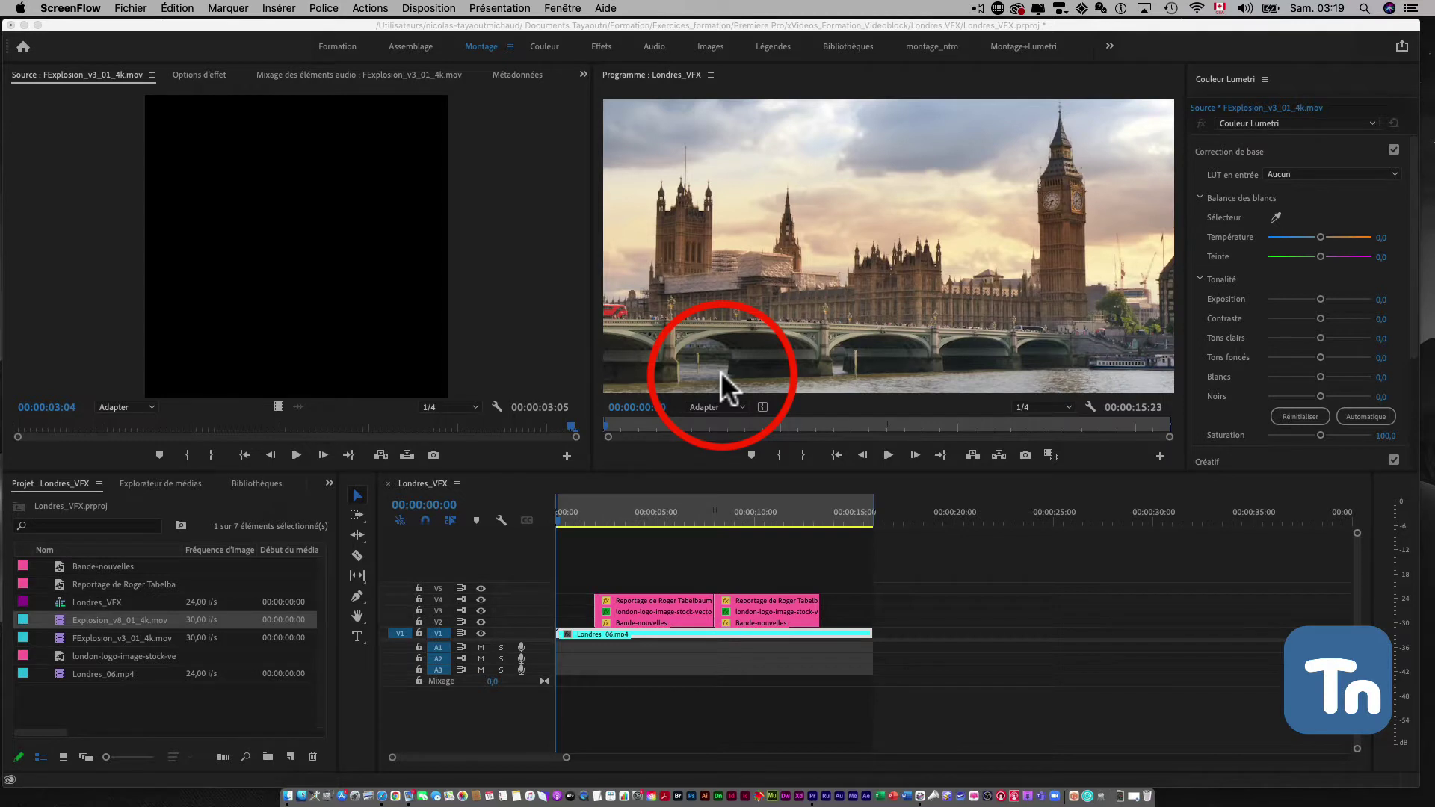
Marquee-select every title, logo and band clip stacked over Londres_06.mp4 in the Londres_VFX timeline.
{"action": "left_click", "coordinate": [828, 578]}
{"action": "mouse_move", "coordinate": [833, 593]}
{"action": "left_mouse_down"}
{"action": "mouse_move", "coordinate": [816, 611]}
{"action": "mouse_move", "coordinate": [645, 602]}
{"action": "left_mouse_up"}
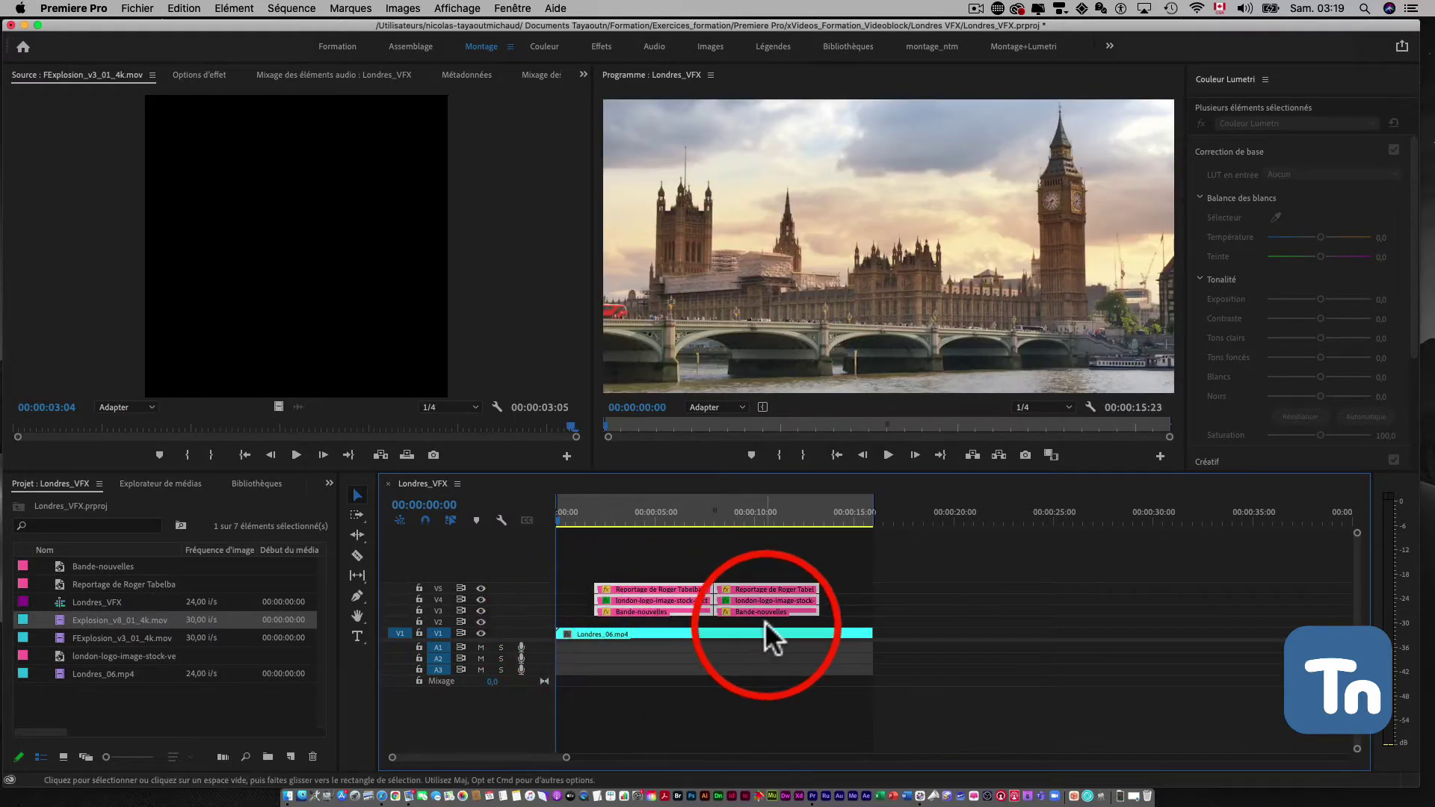
Create a 1920×1080, 24 fps Calque d'effets adjustment layer via Fichier > Nouveau.
{"action": "right_click", "coordinate": [58, 691]}
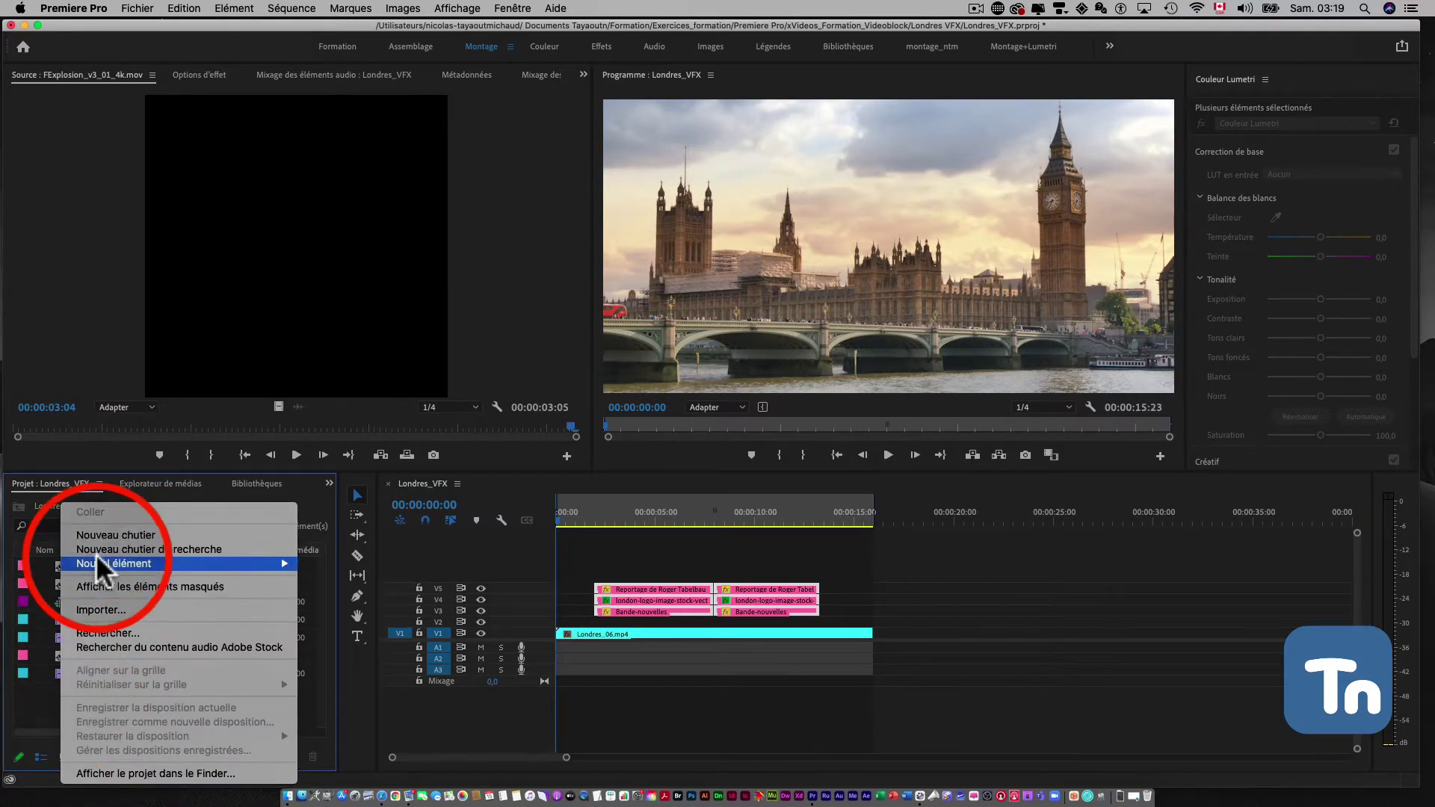
{"action": "mouse_move", "coordinate": [112, 563]}
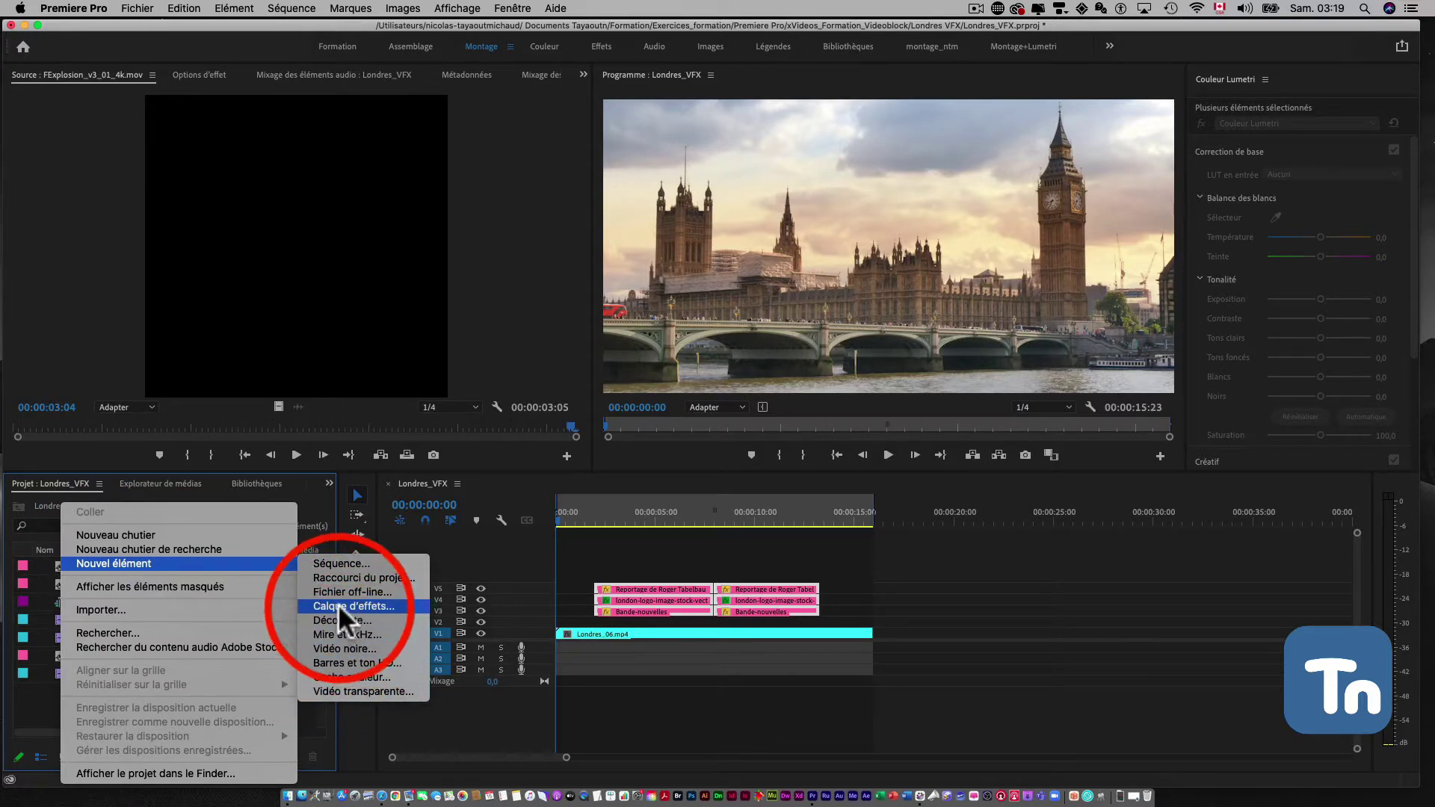
{"action": "left_click", "coordinate": [38, 701]}
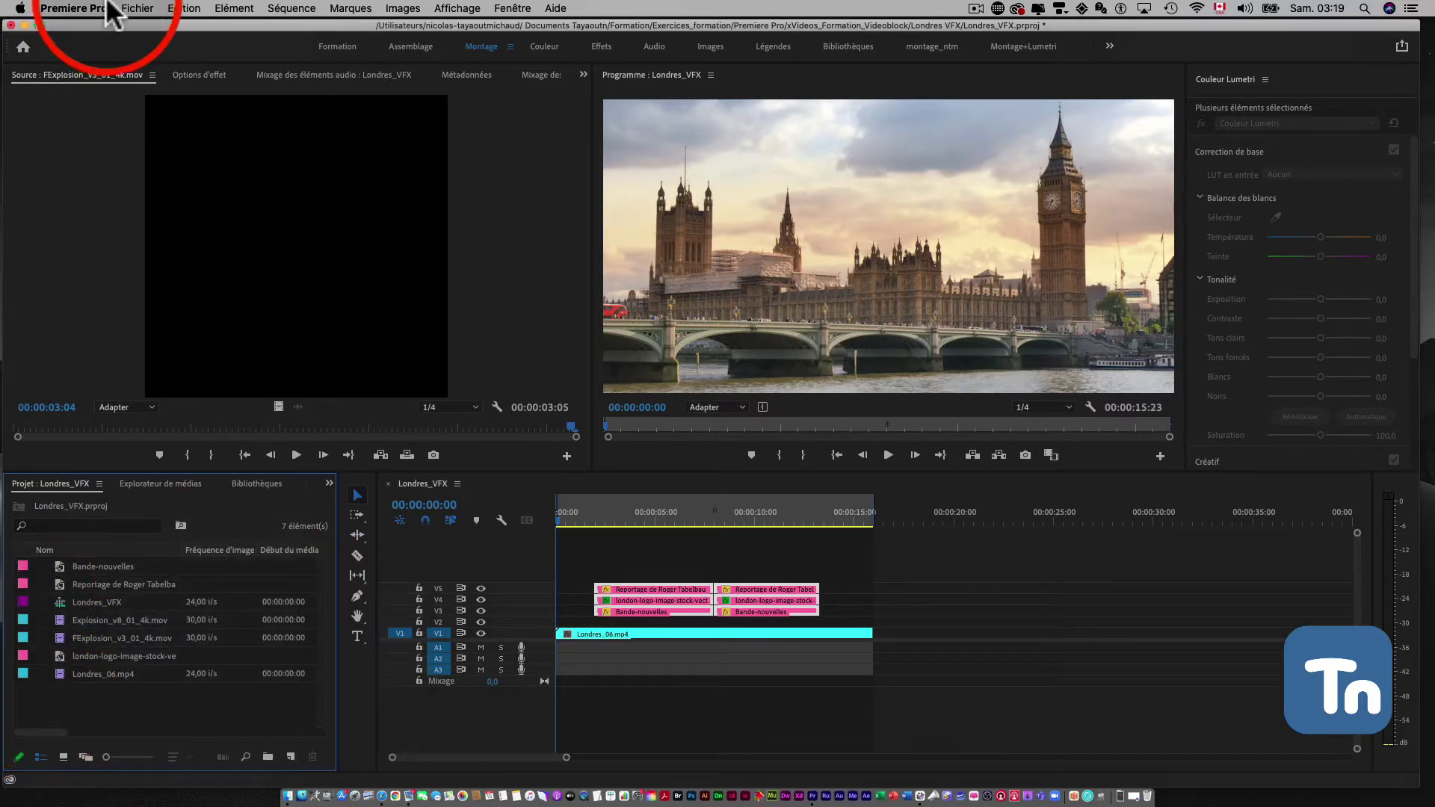
{"action": "left_click", "coordinate": [136, 9]}
{"action": "mouse_move", "coordinate": [150, 29]}
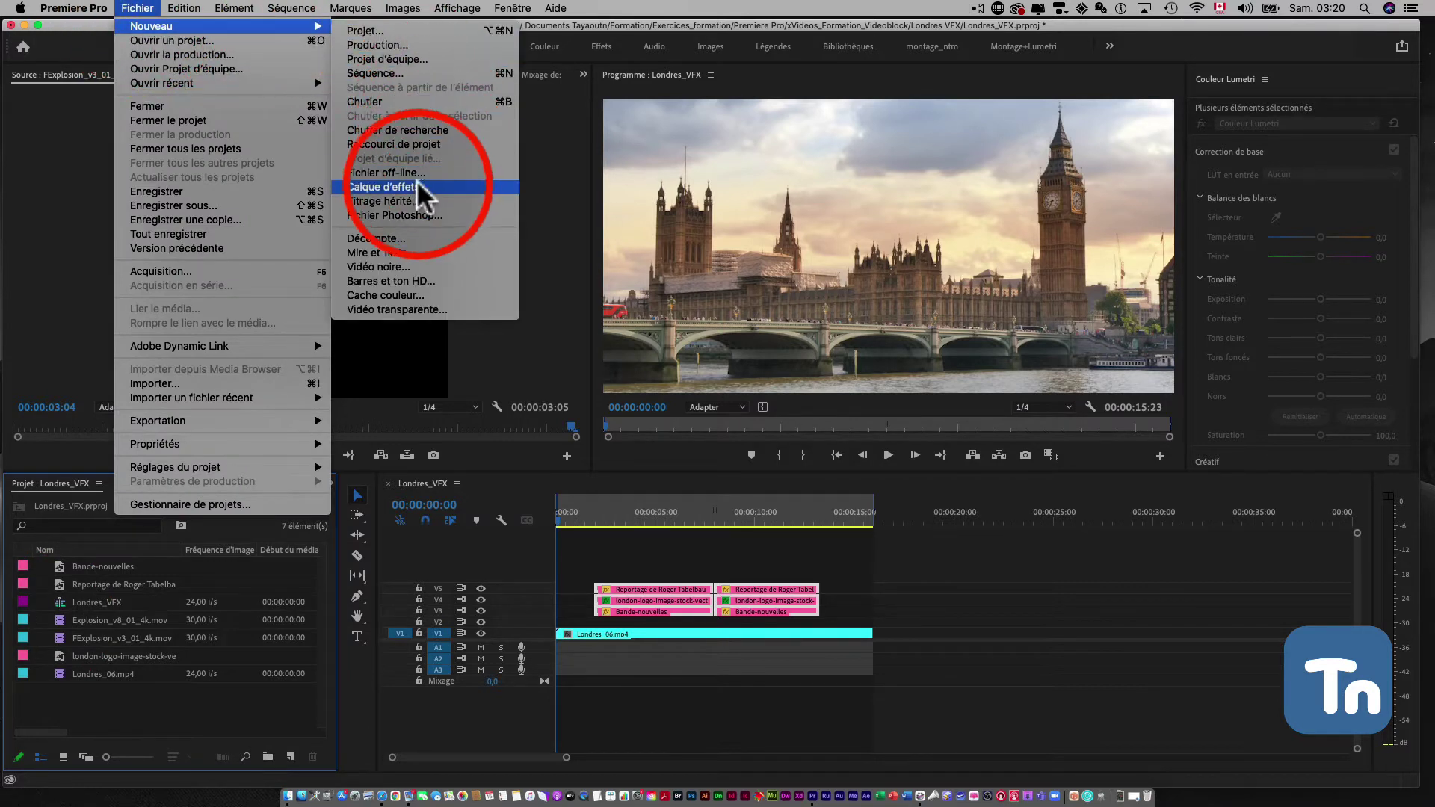
{"action": "left_click", "coordinate": [414, 187]}
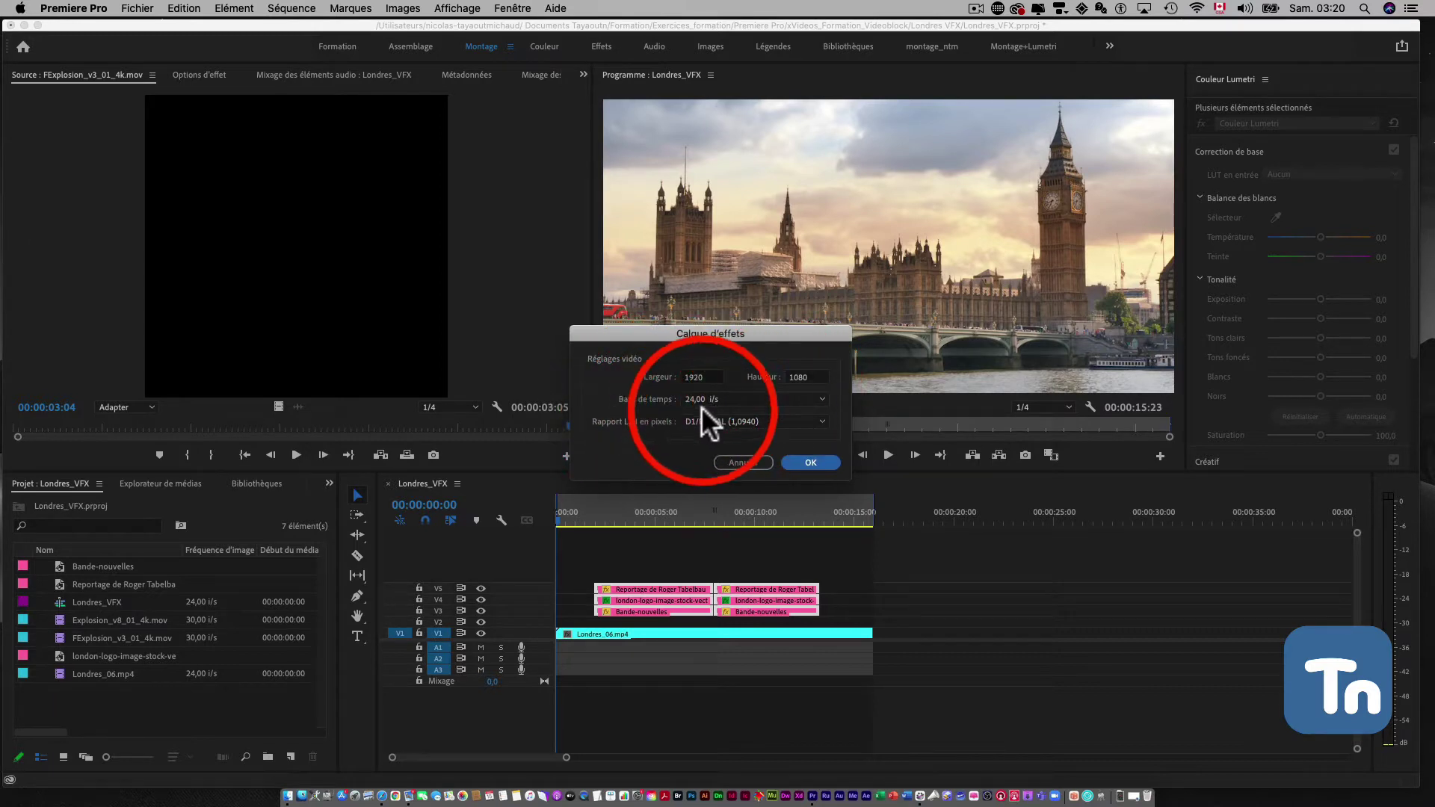
{"action": "left_click", "coordinate": [796, 461]}
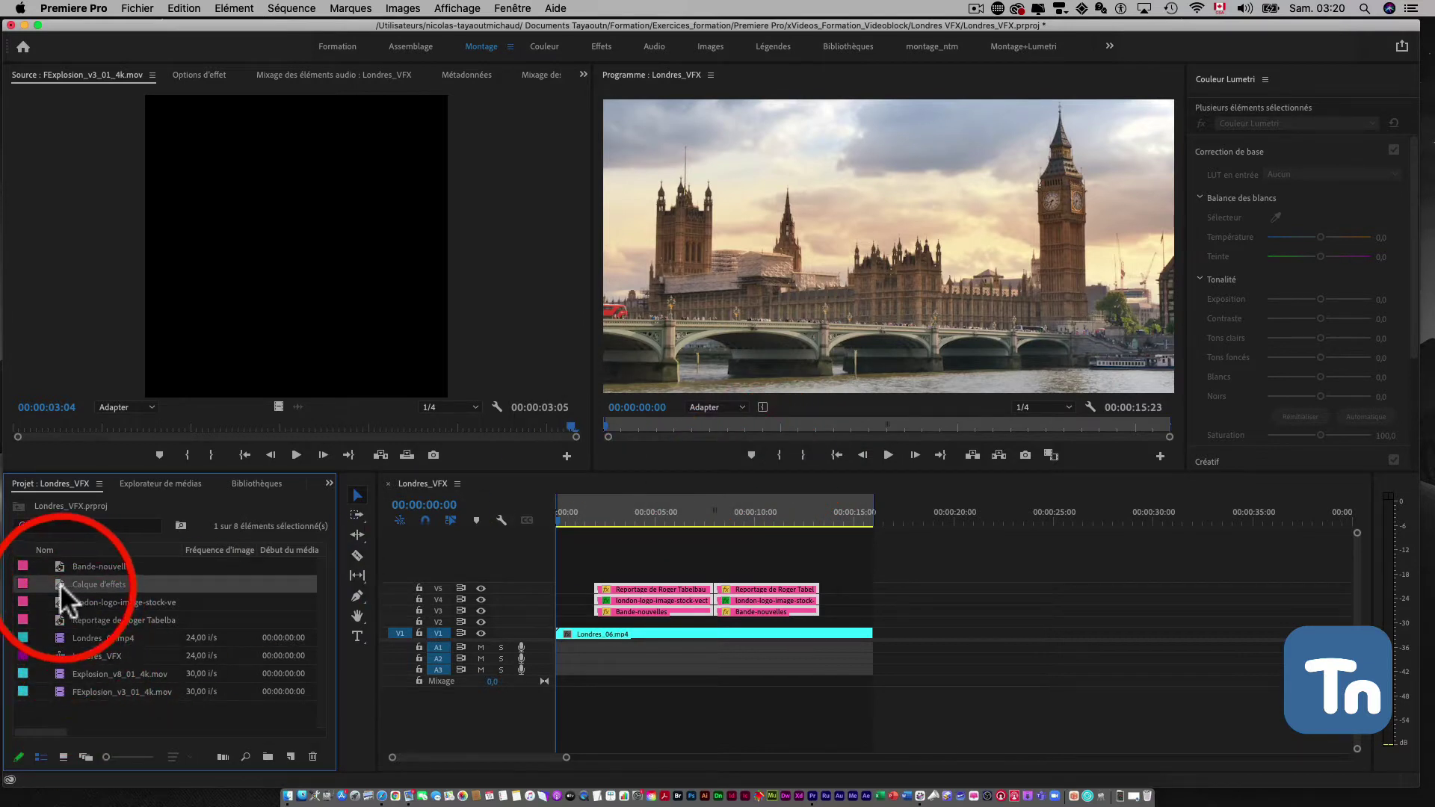
Save the project with Cmd+S.
{"action": "key", "text": "super+s"}
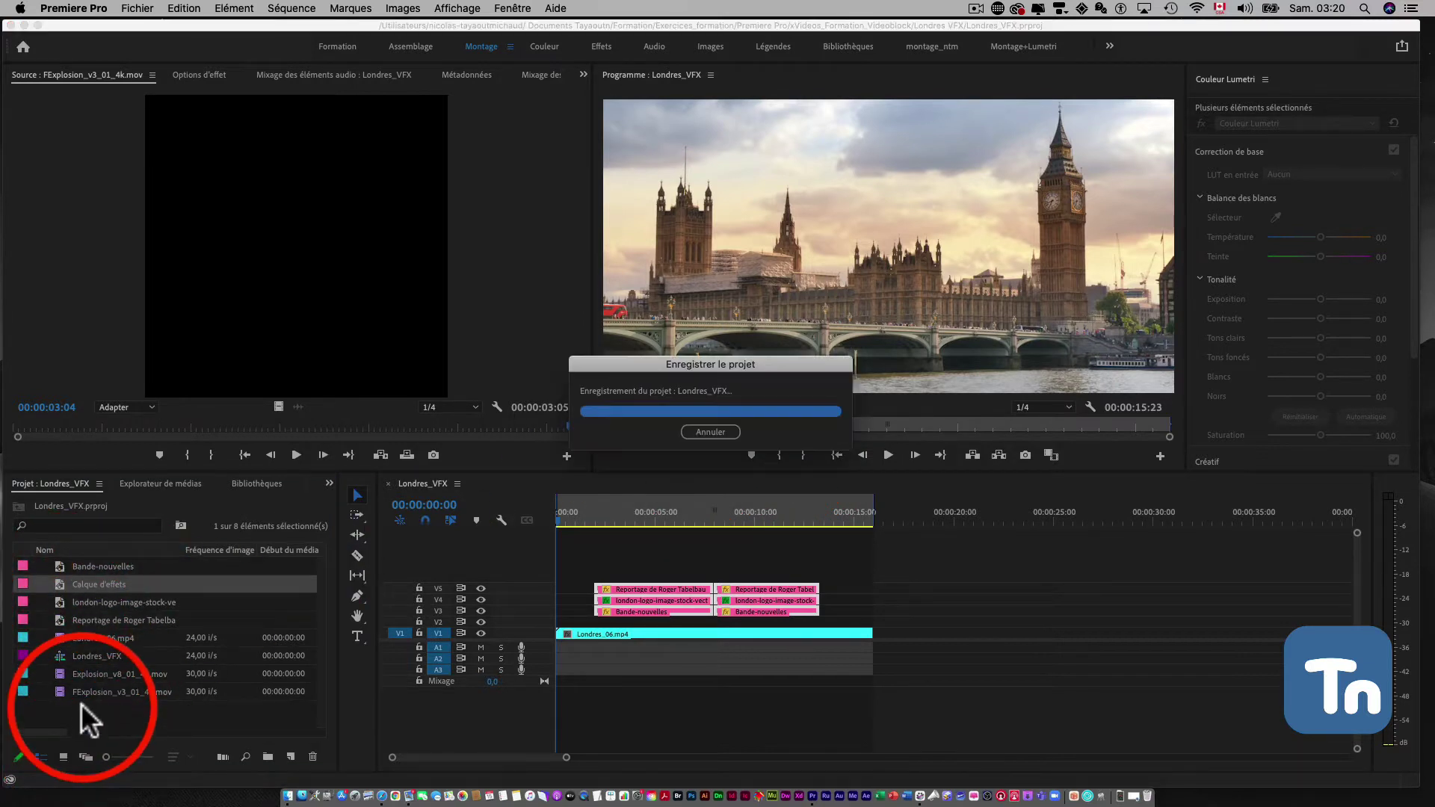
{"action": "right_click", "coordinate": [80, 702]}
{"action": "mouse_move", "coordinate": [116, 563]}
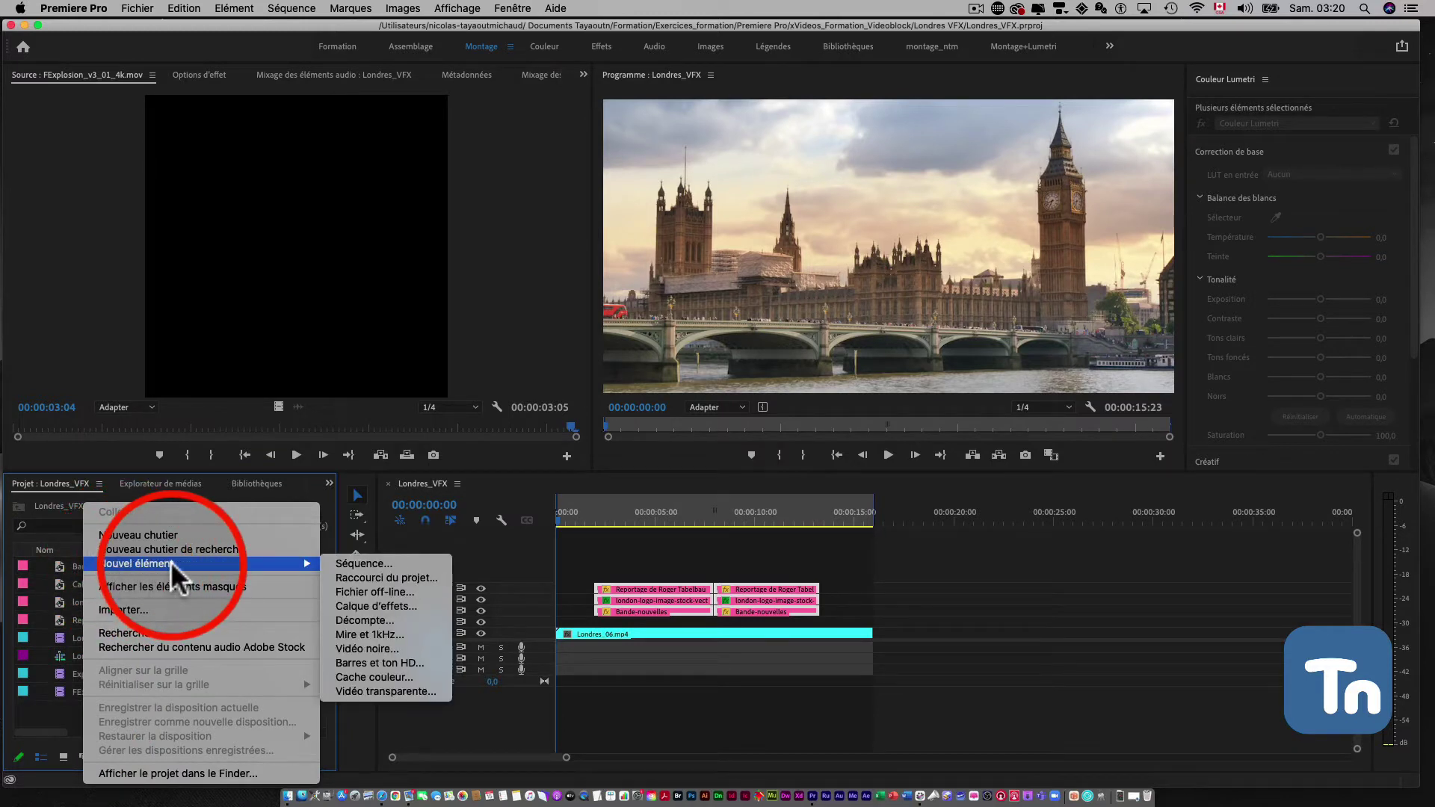
Place Calque d'effets on V2 at 00:00 and trim its end to match Londres_06.mp4.
{"action": "left_click", "coordinate": [54, 714]}
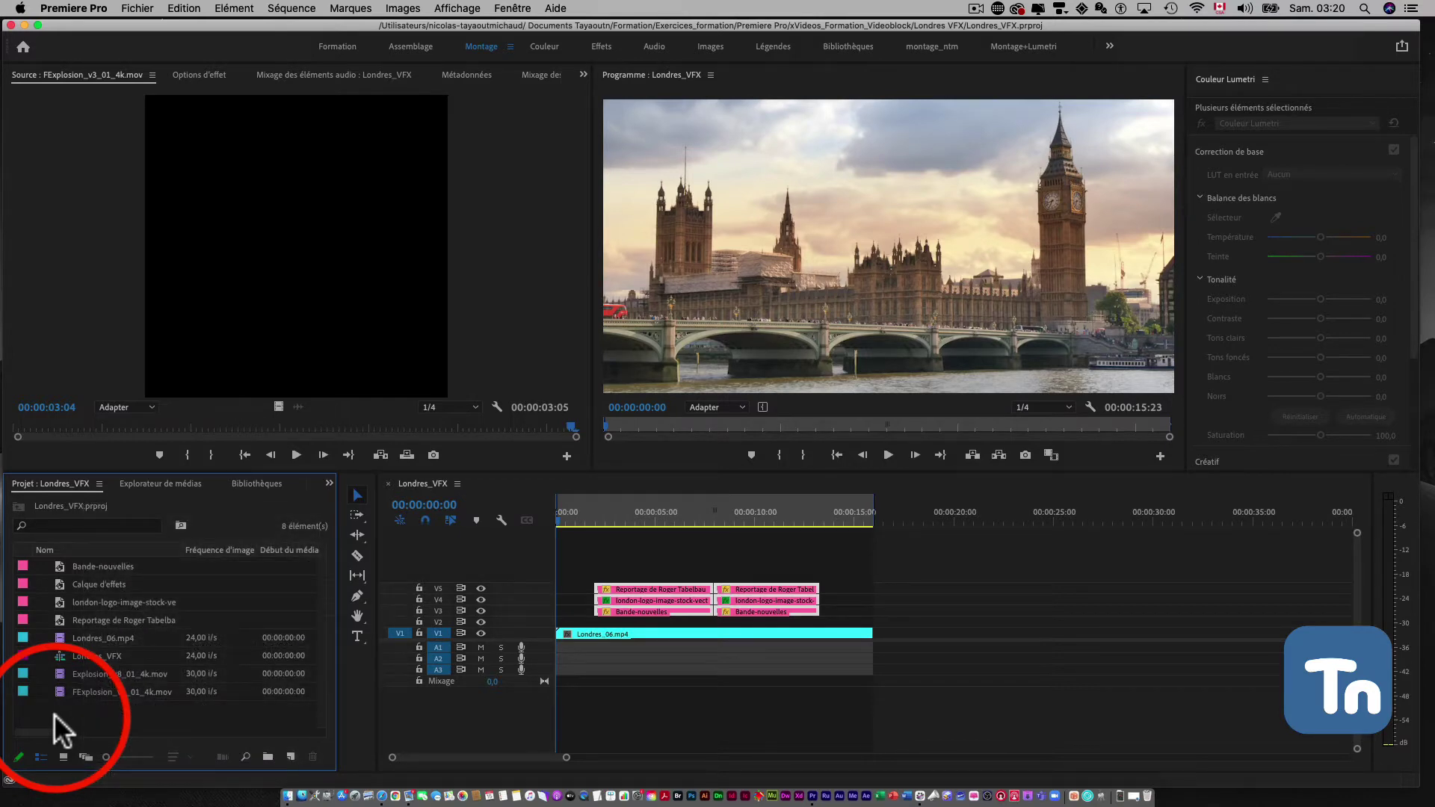
{"action": "left_click", "coordinate": [56, 583]}
{"action": "left_click_drag", "start_coordinate": [56, 583], "coordinate": [553, 634]}
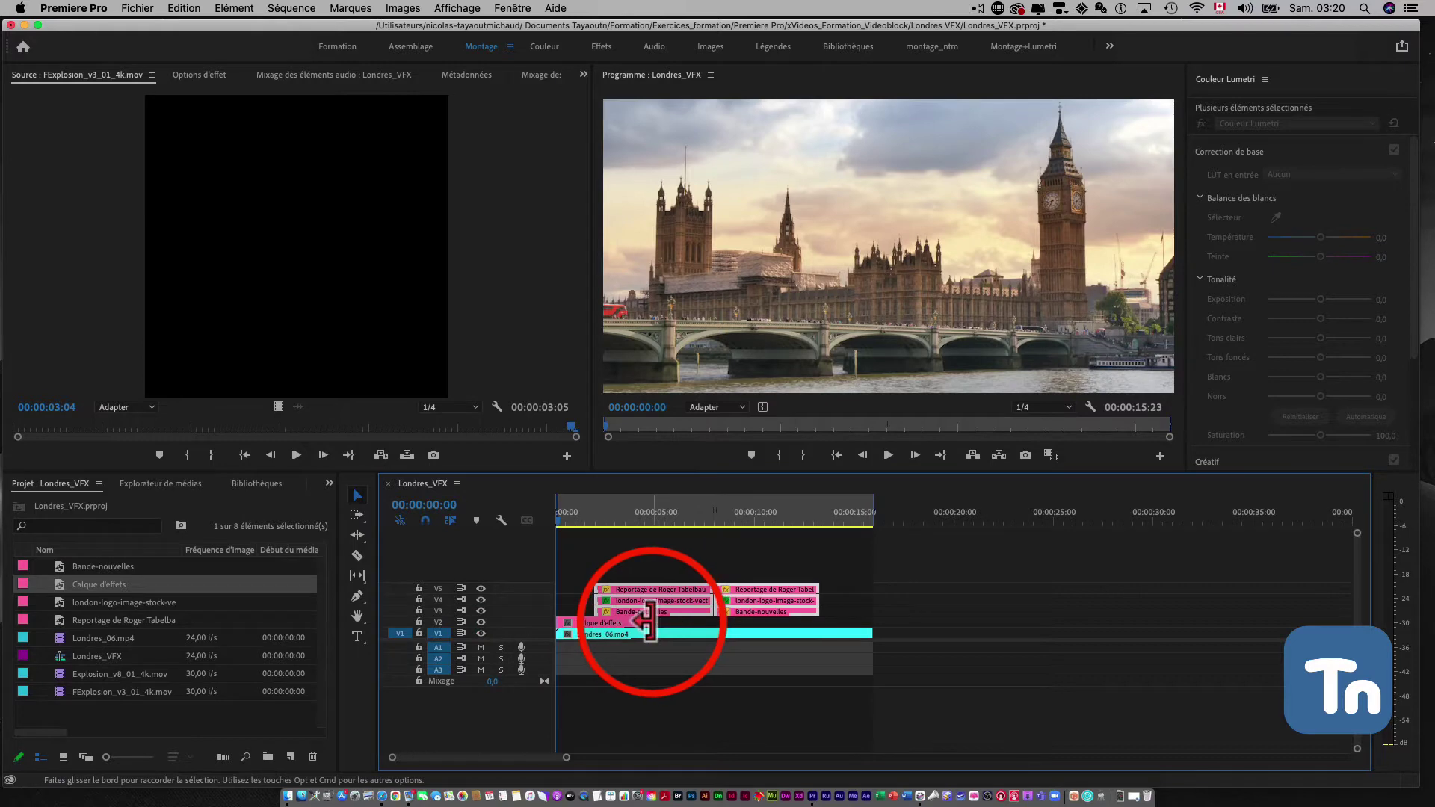
{"action": "left_click_drag", "start_coordinate": [654, 623], "coordinate": [871, 623]}
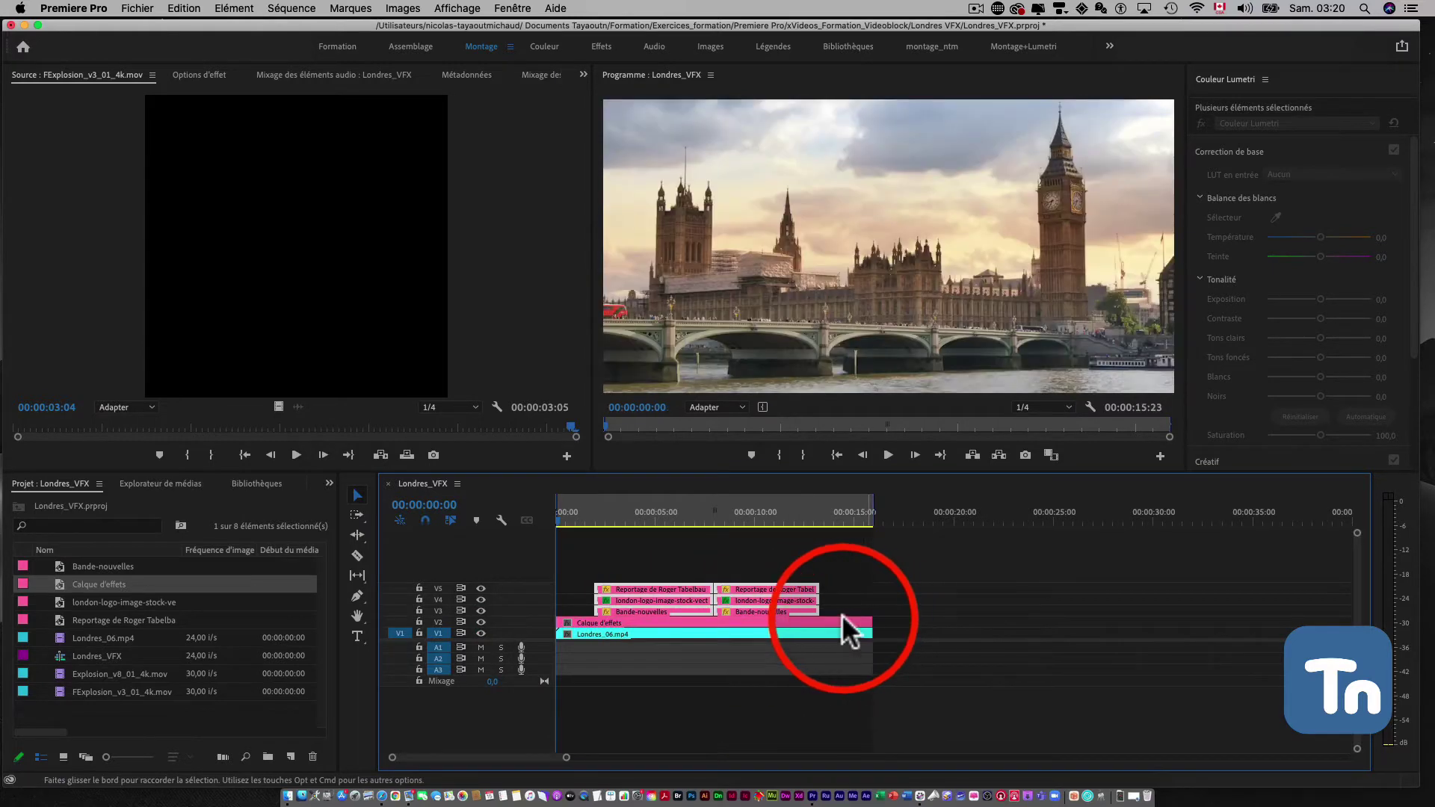
{"action": "left_click", "coordinate": [825, 622]}
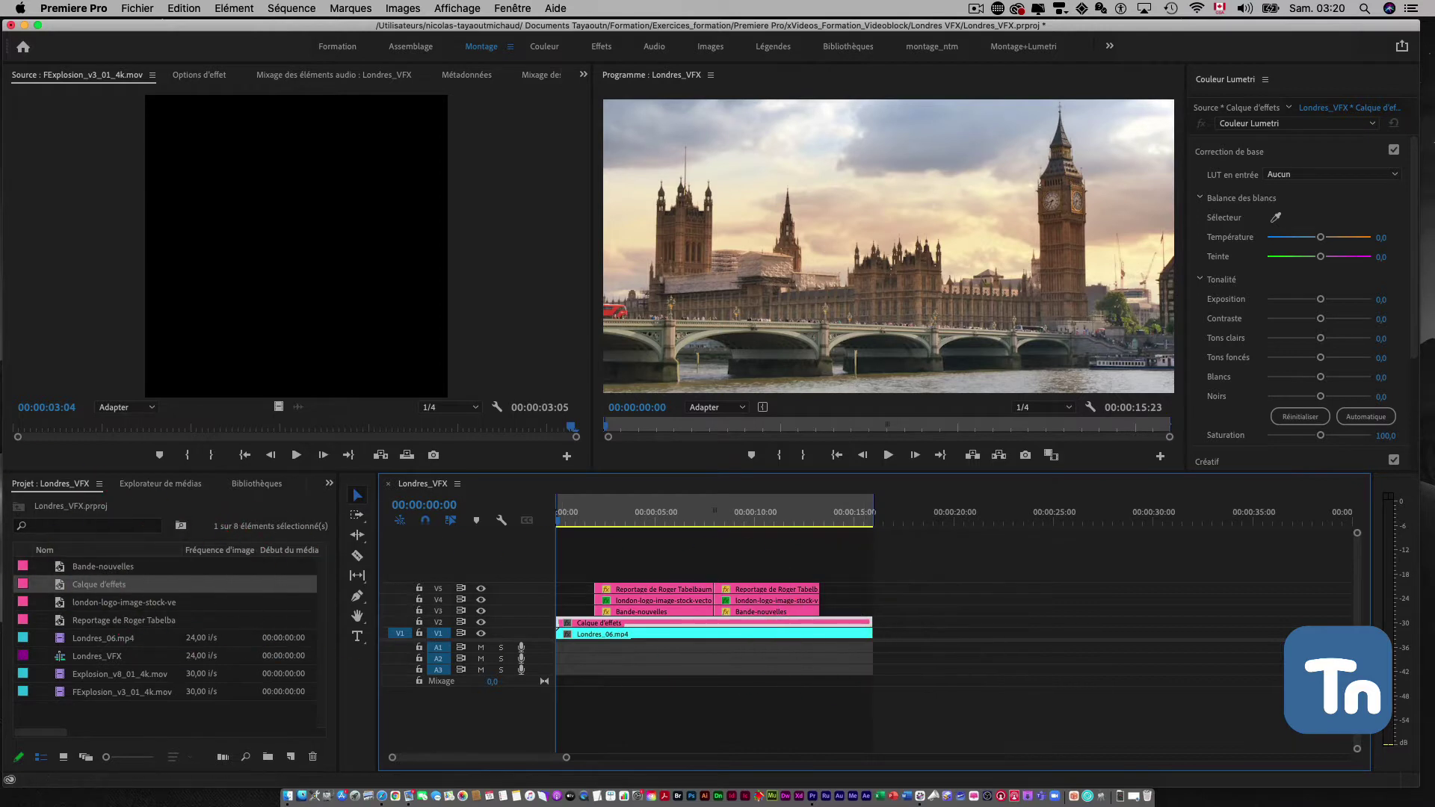
Drop Amplification from Effets vidéo > Réglage onto the Calque d'effets clip on V2.
{"action": "left_click", "coordinate": [329, 482]}
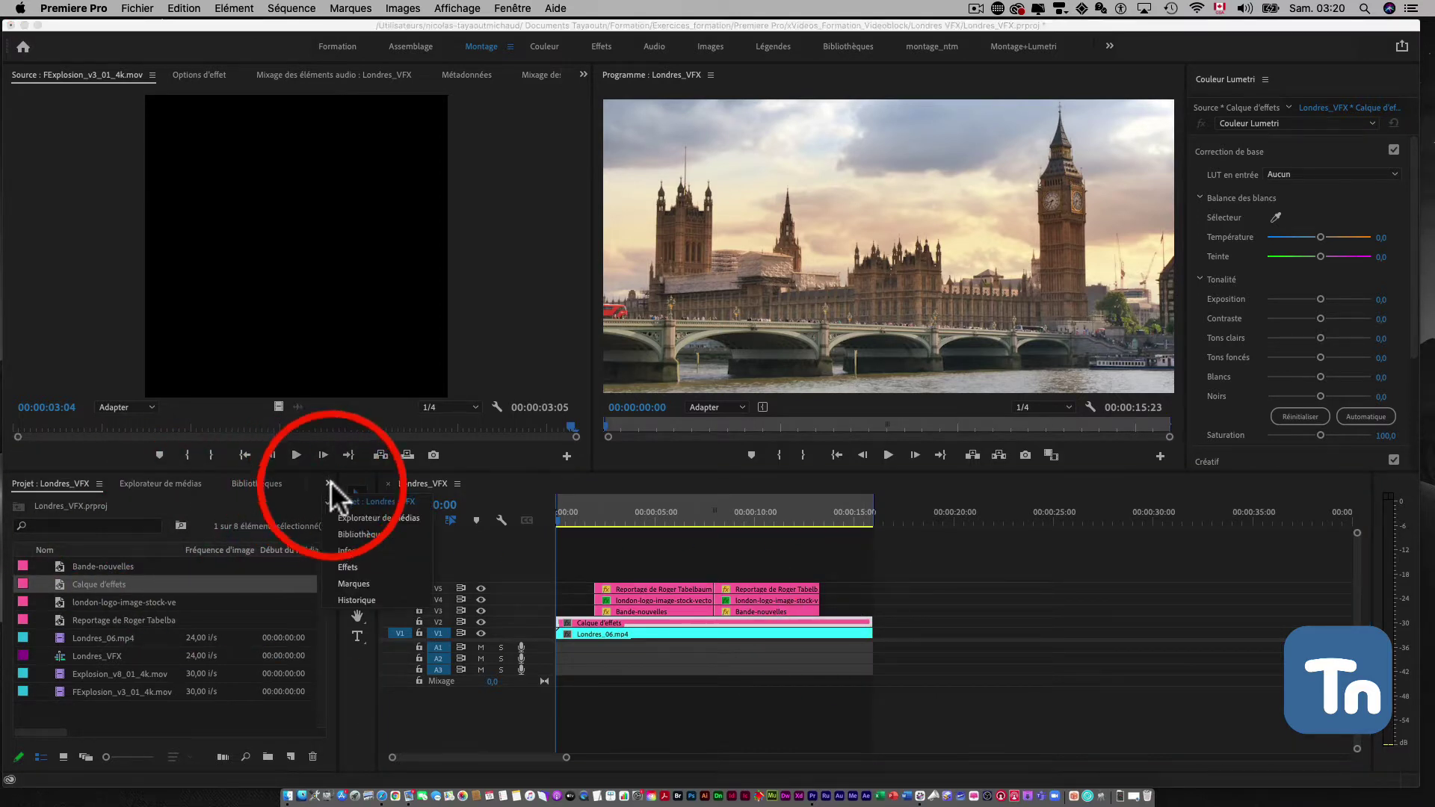
{"action": "left_click", "coordinate": [348, 561]}
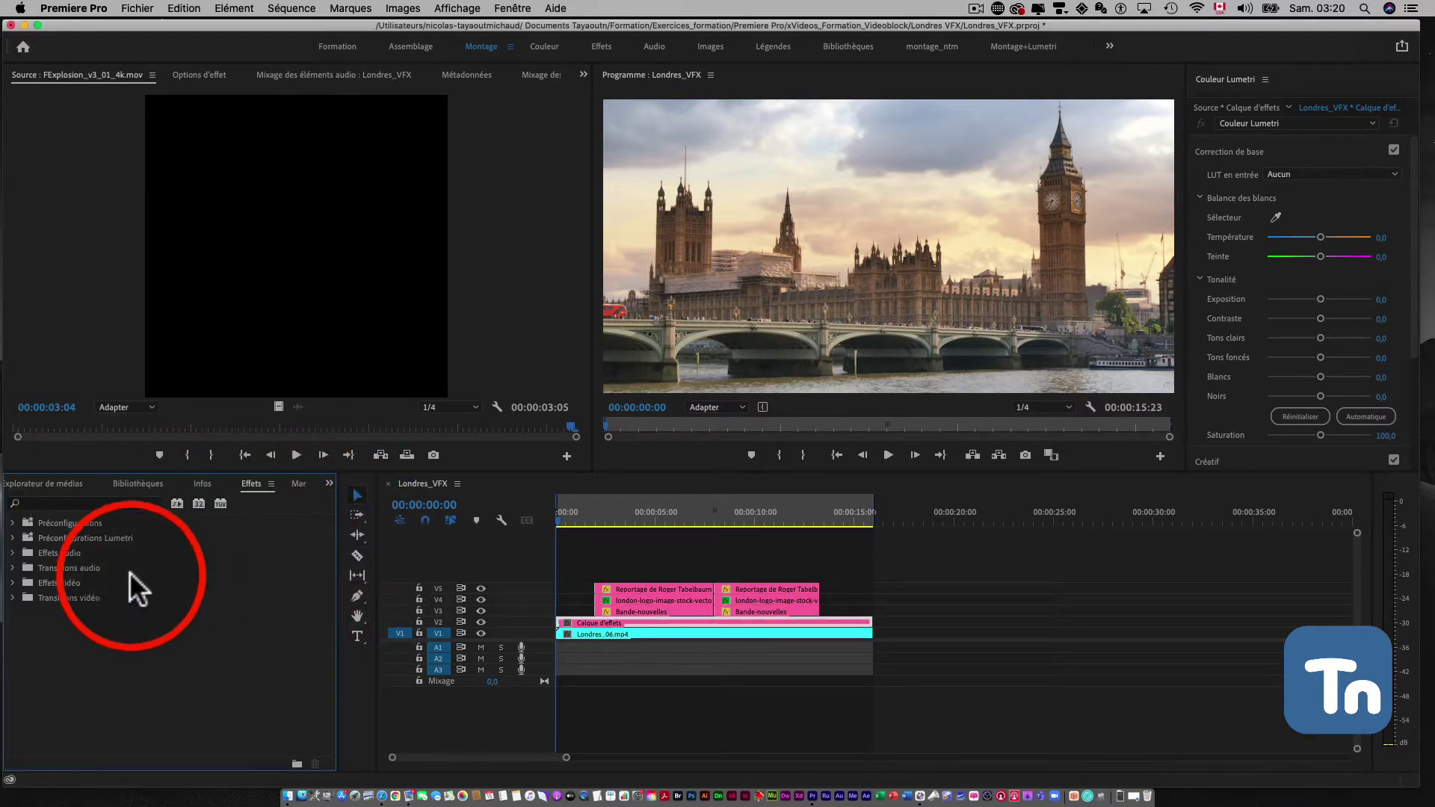
{"action": "left_click", "coordinate": [12, 583]}
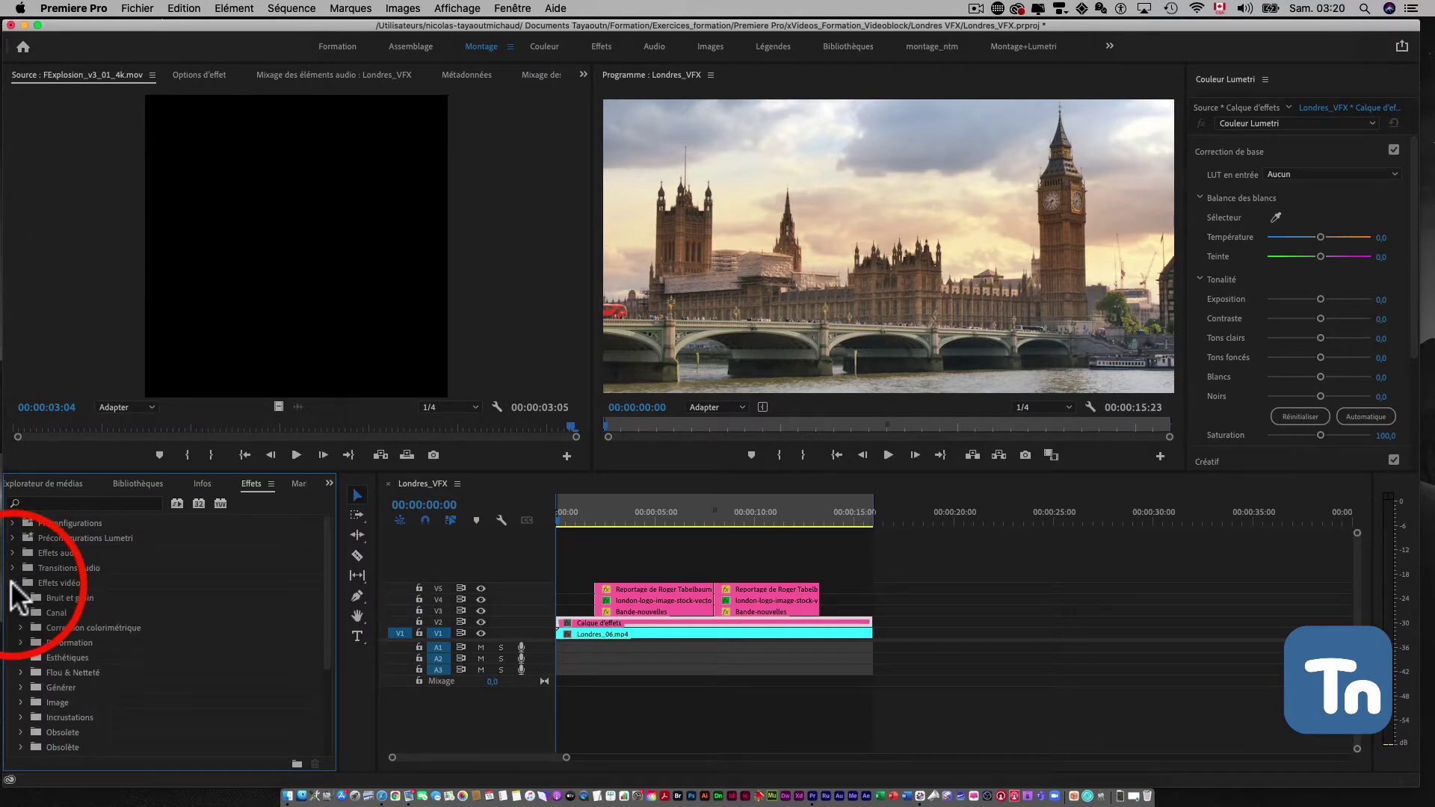
{"action": "scroll", "coordinate": [114, 638], "scroll_direction": "down", "scroll_amount": 3}
{"action": "scroll", "coordinate": [114, 639], "scroll_direction": "down", "scroll_amount": 2}
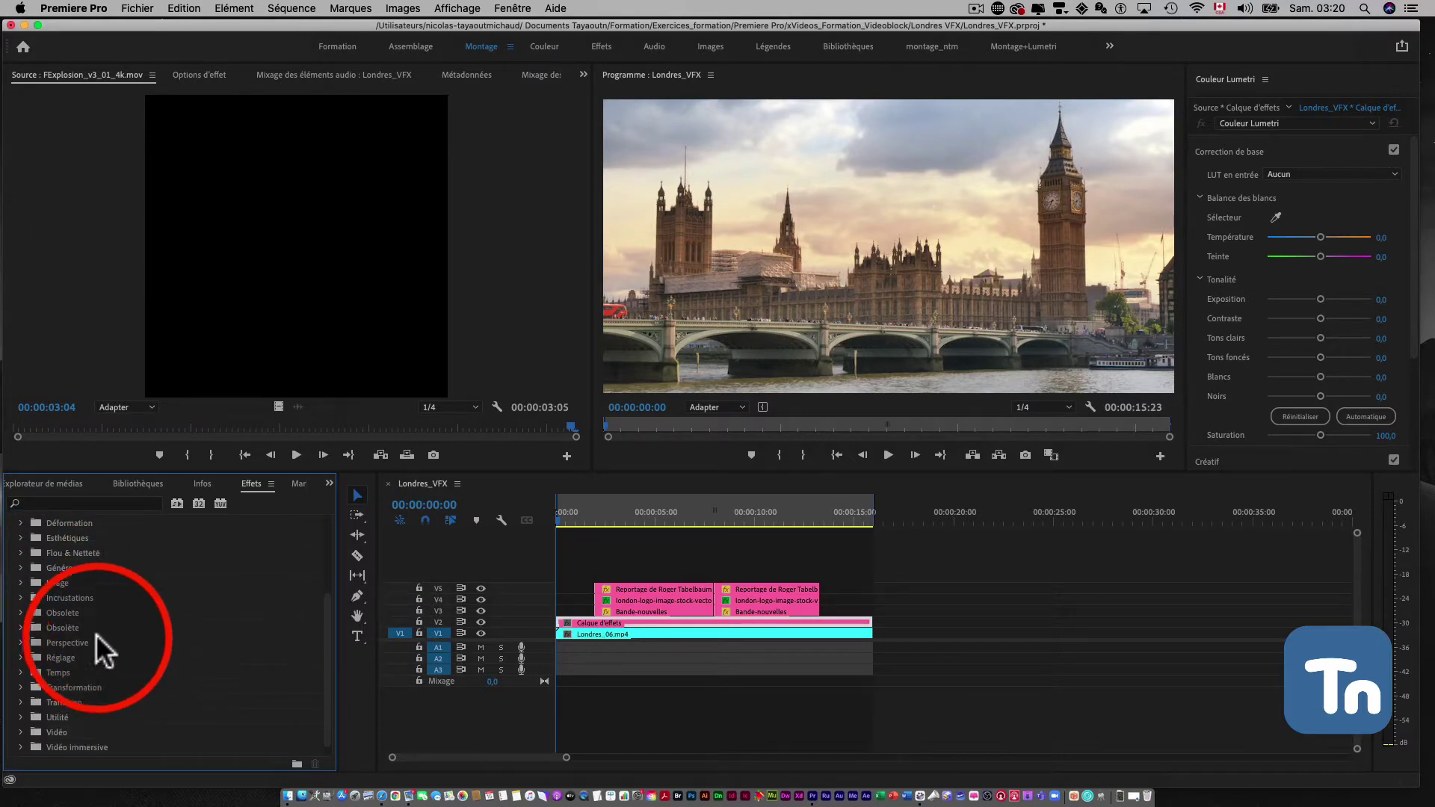
{"action": "left_click", "coordinate": [21, 583]}
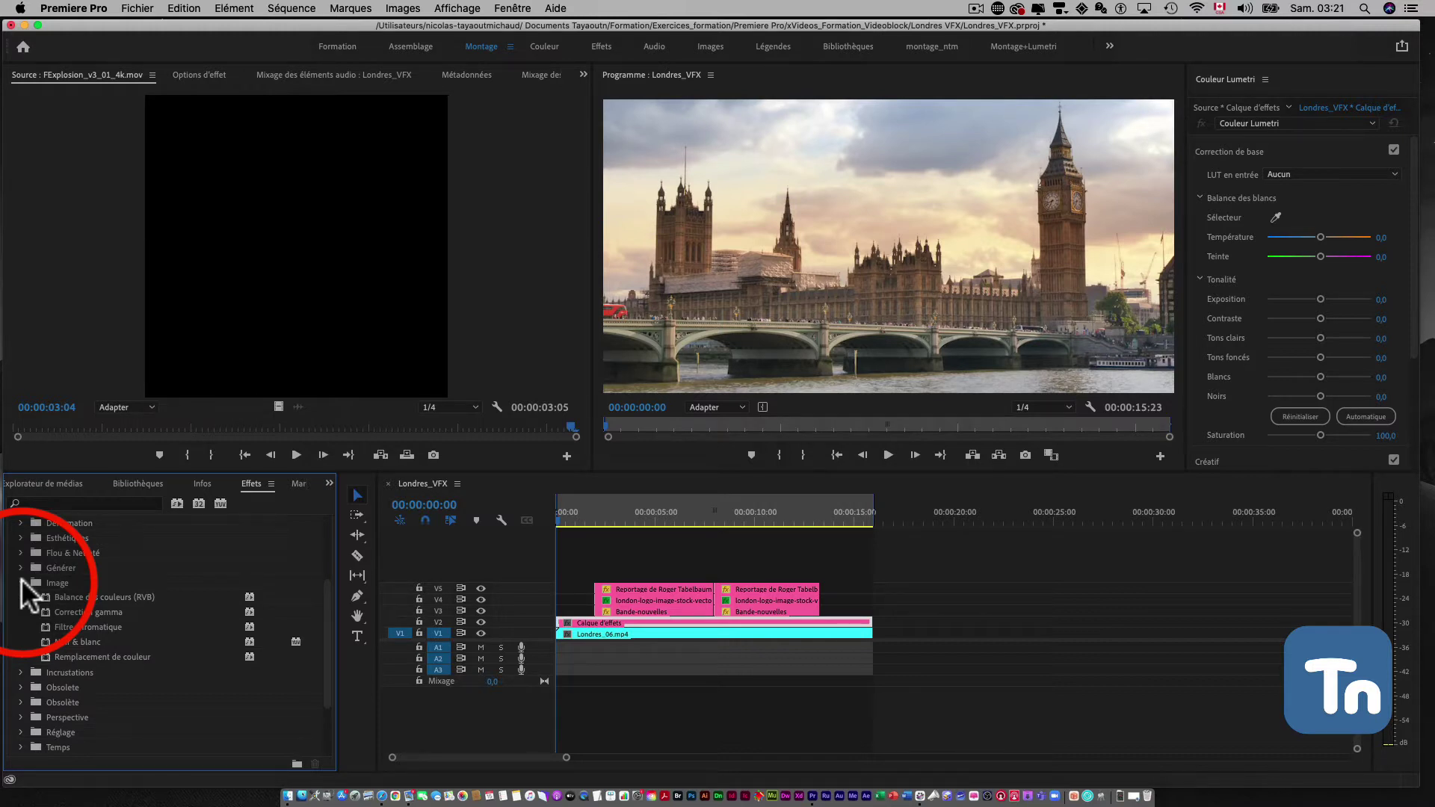
{"action": "scroll", "coordinate": [25, 691], "scroll_direction": "down", "scroll_amount": 2}
{"action": "left_click", "coordinate": [25, 689]}
{"action": "scroll", "coordinate": [23, 664], "scroll_direction": "down", "scroll_amount": 2}
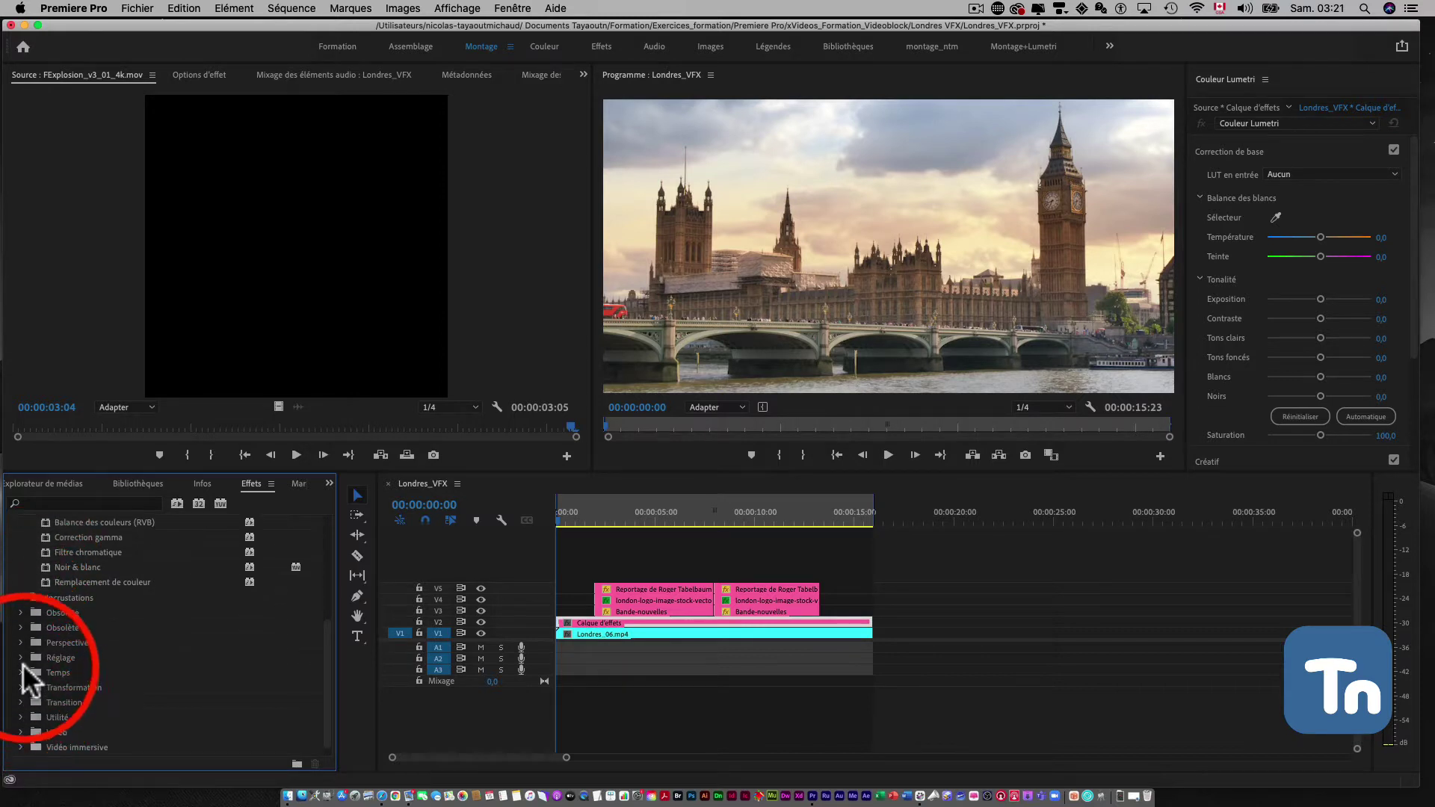
{"action": "scroll", "coordinate": [30, 668], "scroll_direction": "down", "scroll_amount": 2}
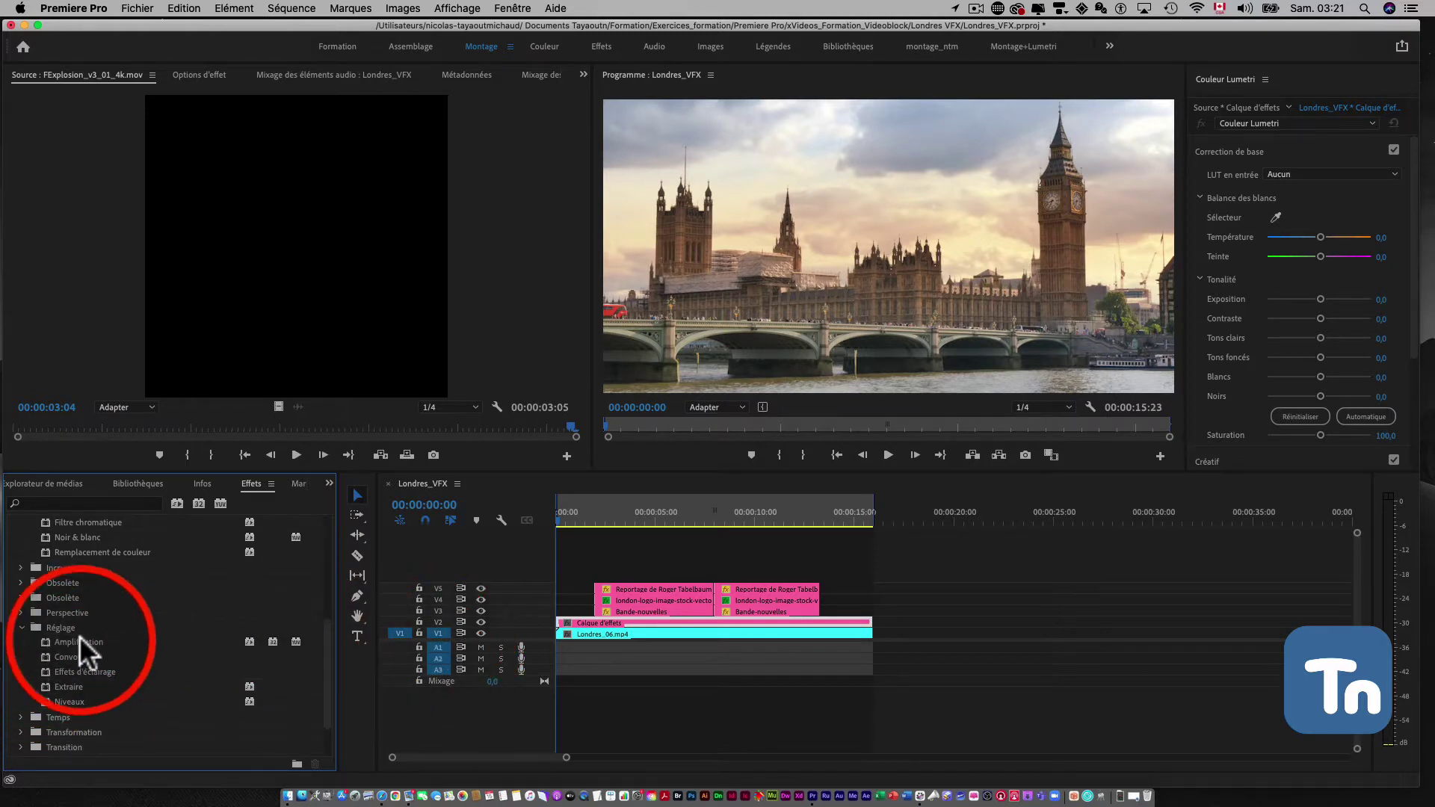
{"action": "mouse_move", "coordinate": [78, 642]}
{"action": "left_mouse_down"}
{"action": "mouse_move", "coordinate": [584, 652]}
{"action": "mouse_move", "coordinate": [580, 632]}
{"action": "left_mouse_up"}
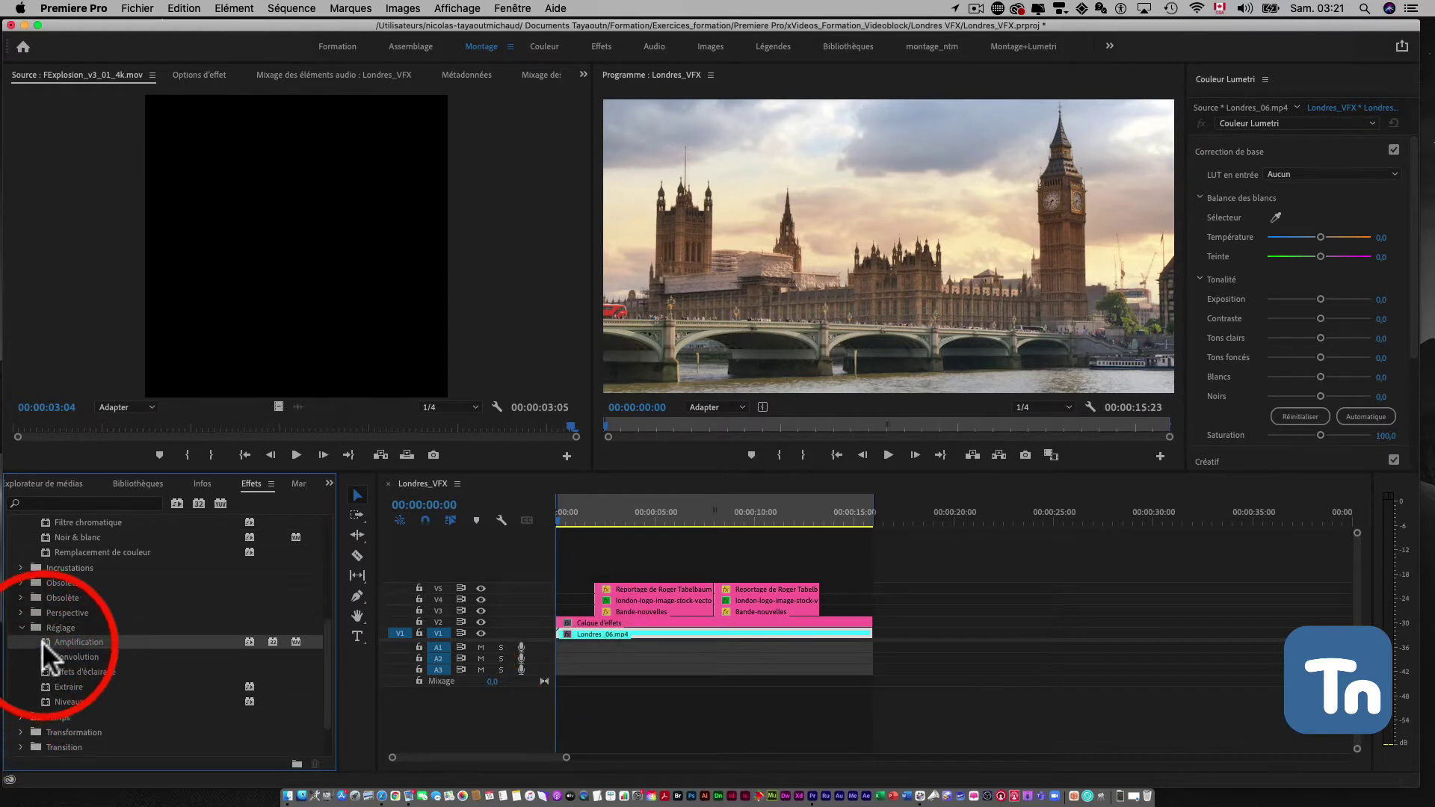
{"action": "left_click_drag", "start_coordinate": [42, 641], "coordinate": [570, 624]}
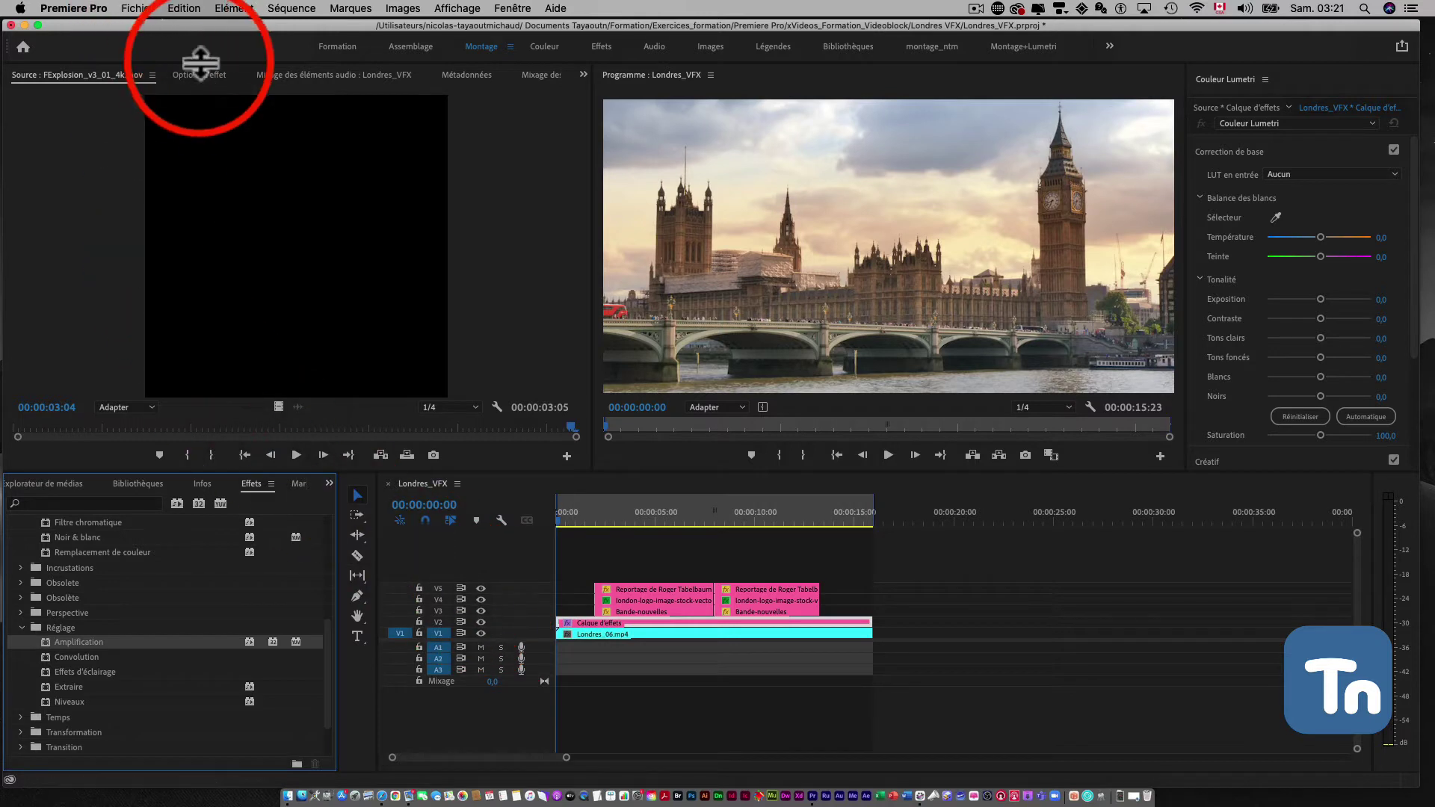
Set Amplification to Luminosité 9,0, Contraste 89,0 and Saturation 98,0.
{"action": "left_click", "coordinate": [199, 74]}
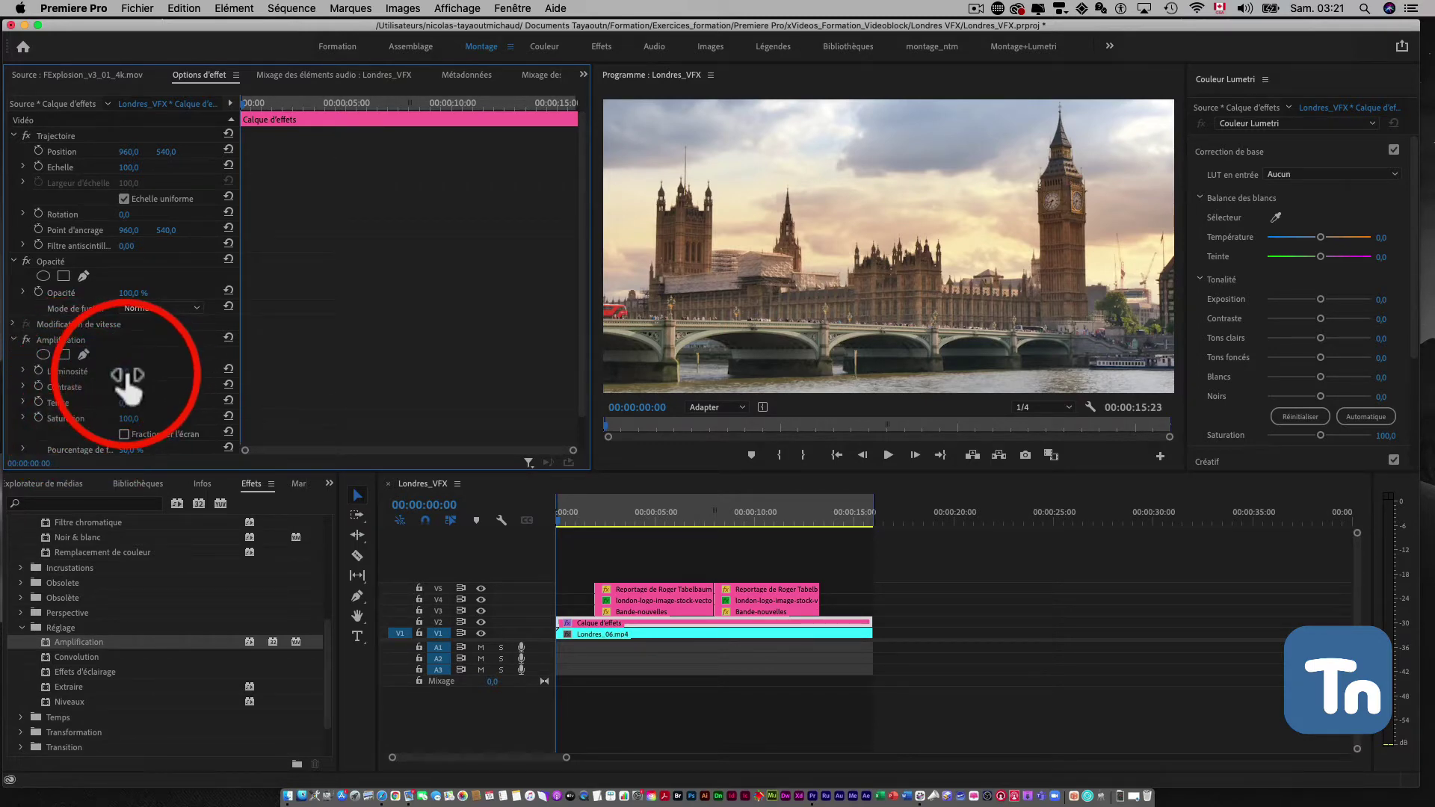
{"action": "left_click_drag", "start_coordinate": [127, 374], "coordinate": [121, 371]}
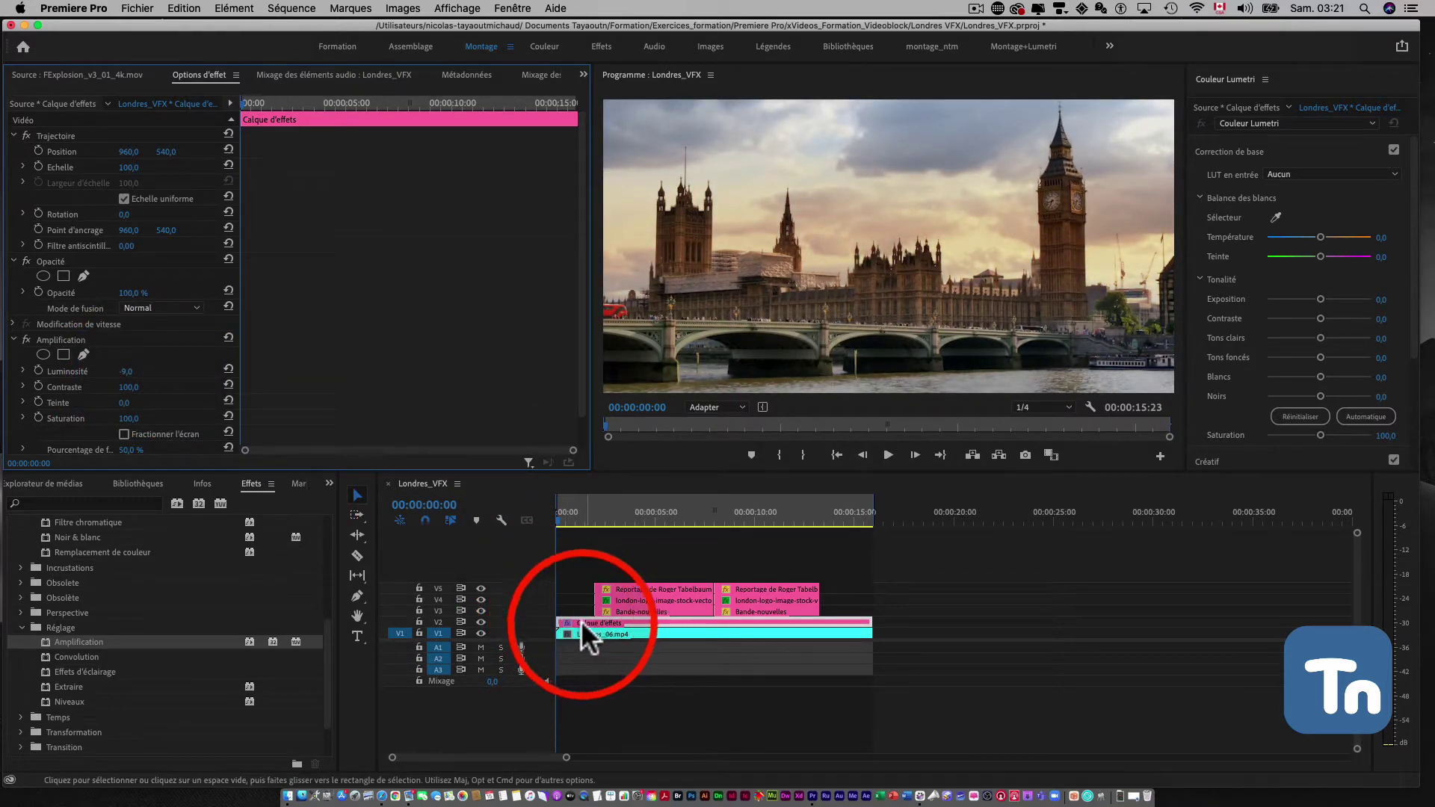
{"action": "left_click_drag", "start_coordinate": [538, 618], "coordinate": [540, 607]}
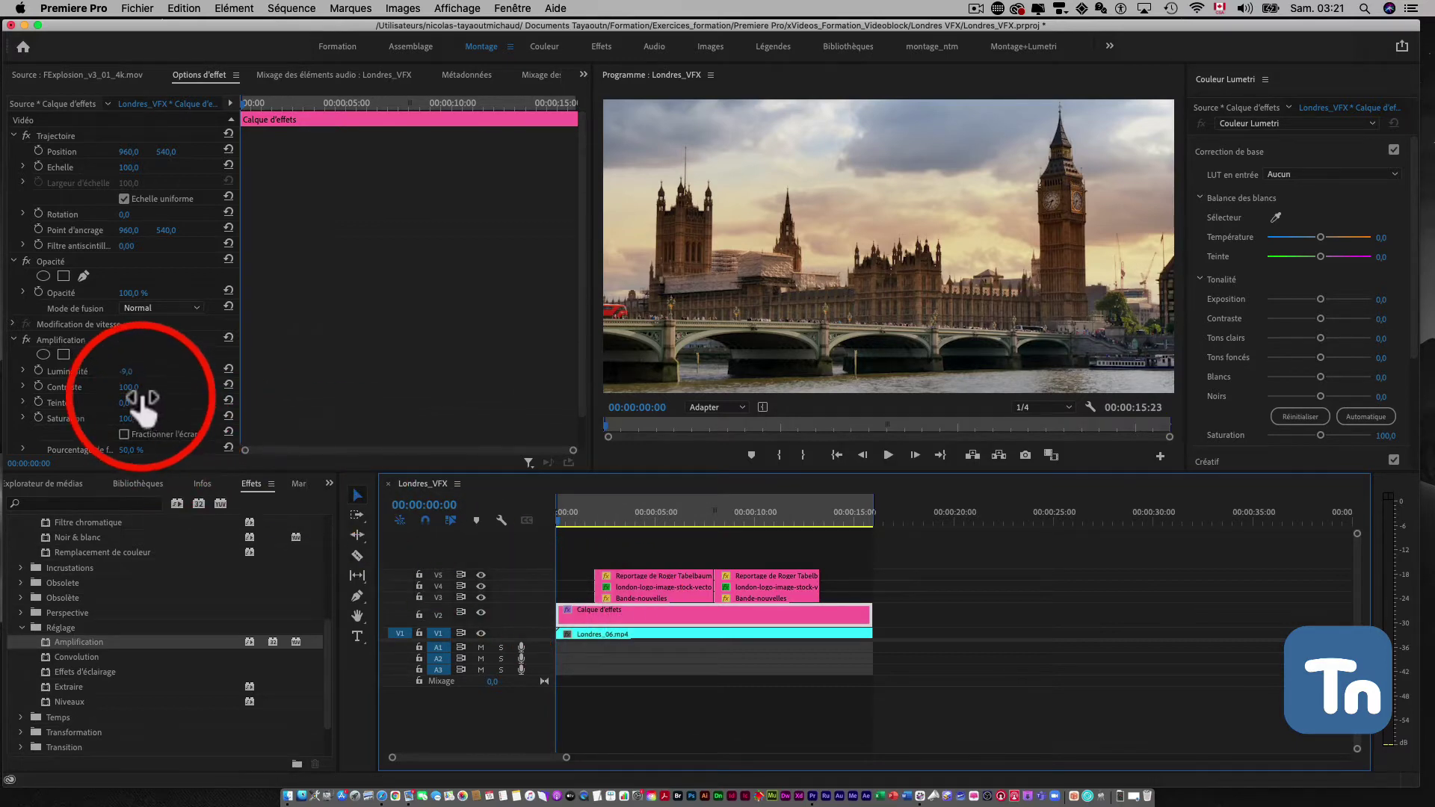
{"action": "mouse_move", "coordinate": [129, 387]}
{"action": "left_mouse_down"}
{"action": "mouse_move", "coordinate": [141, 387]}
{"action": "mouse_move", "coordinate": [121, 387]}
{"action": "left_mouse_up"}
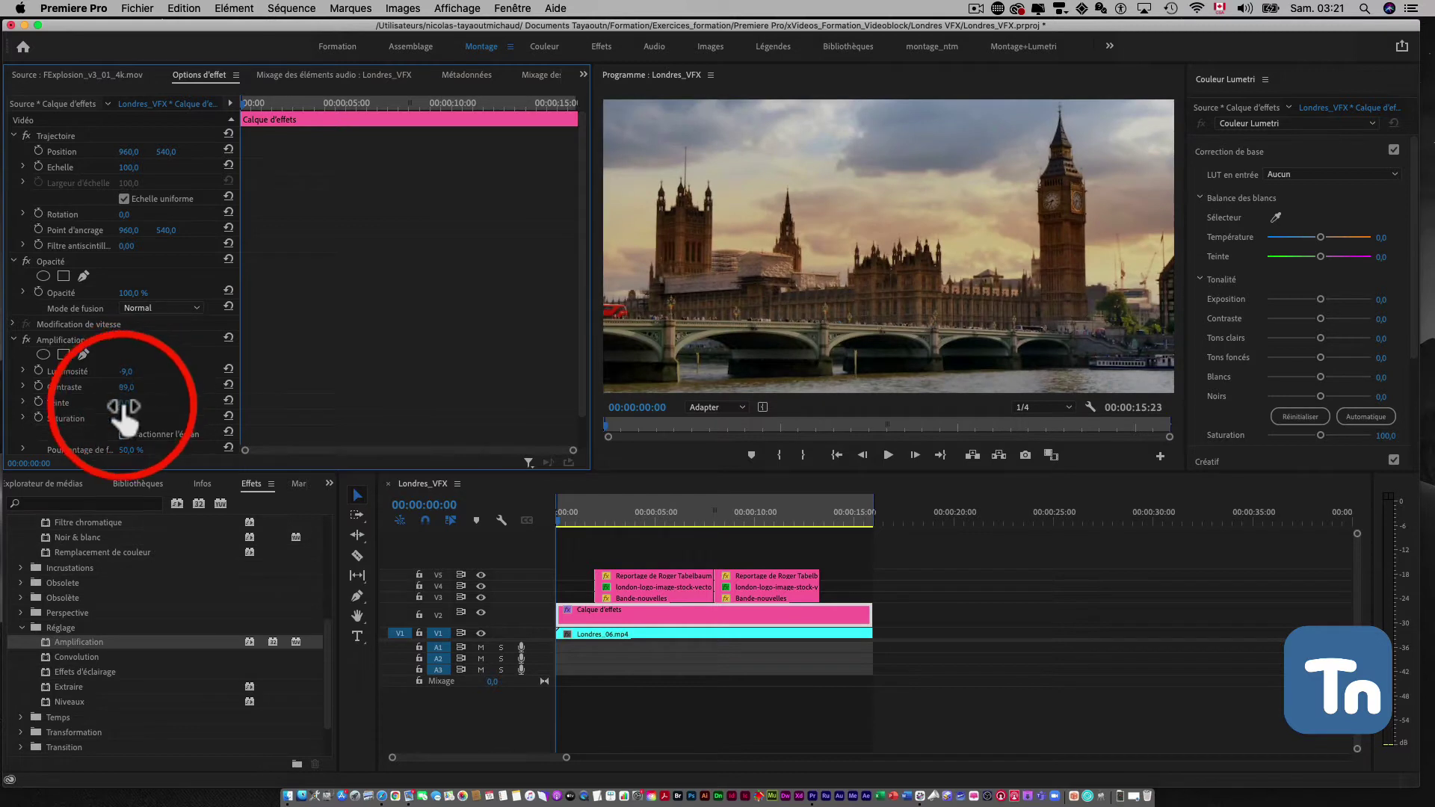
{"action": "left_click_drag", "start_coordinate": [124, 403], "coordinate": [130, 403]}
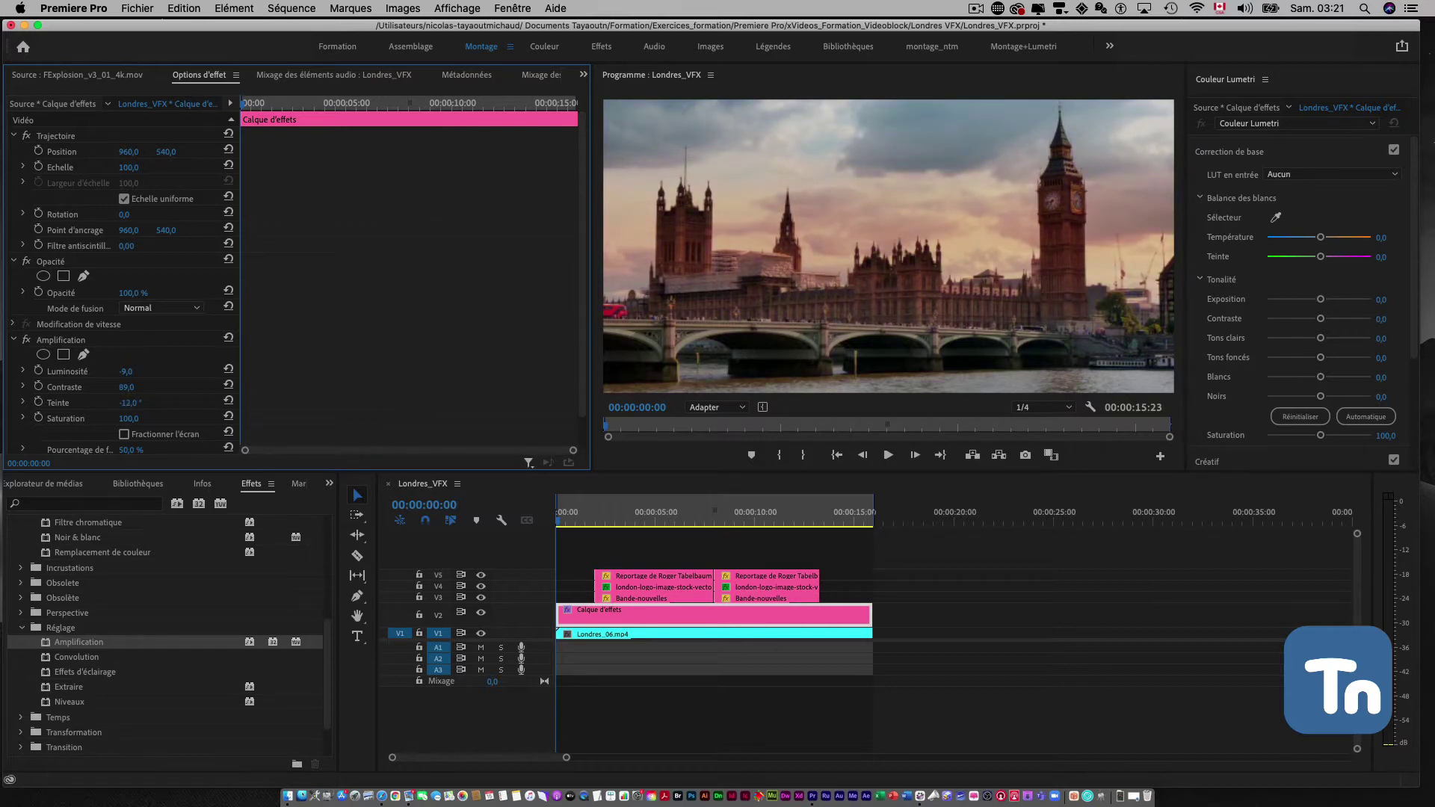
{"action": "left_click_drag", "start_coordinate": [127, 403], "coordinate": [139, 418]}
{"action": "left_click", "coordinate": [140, 416]}
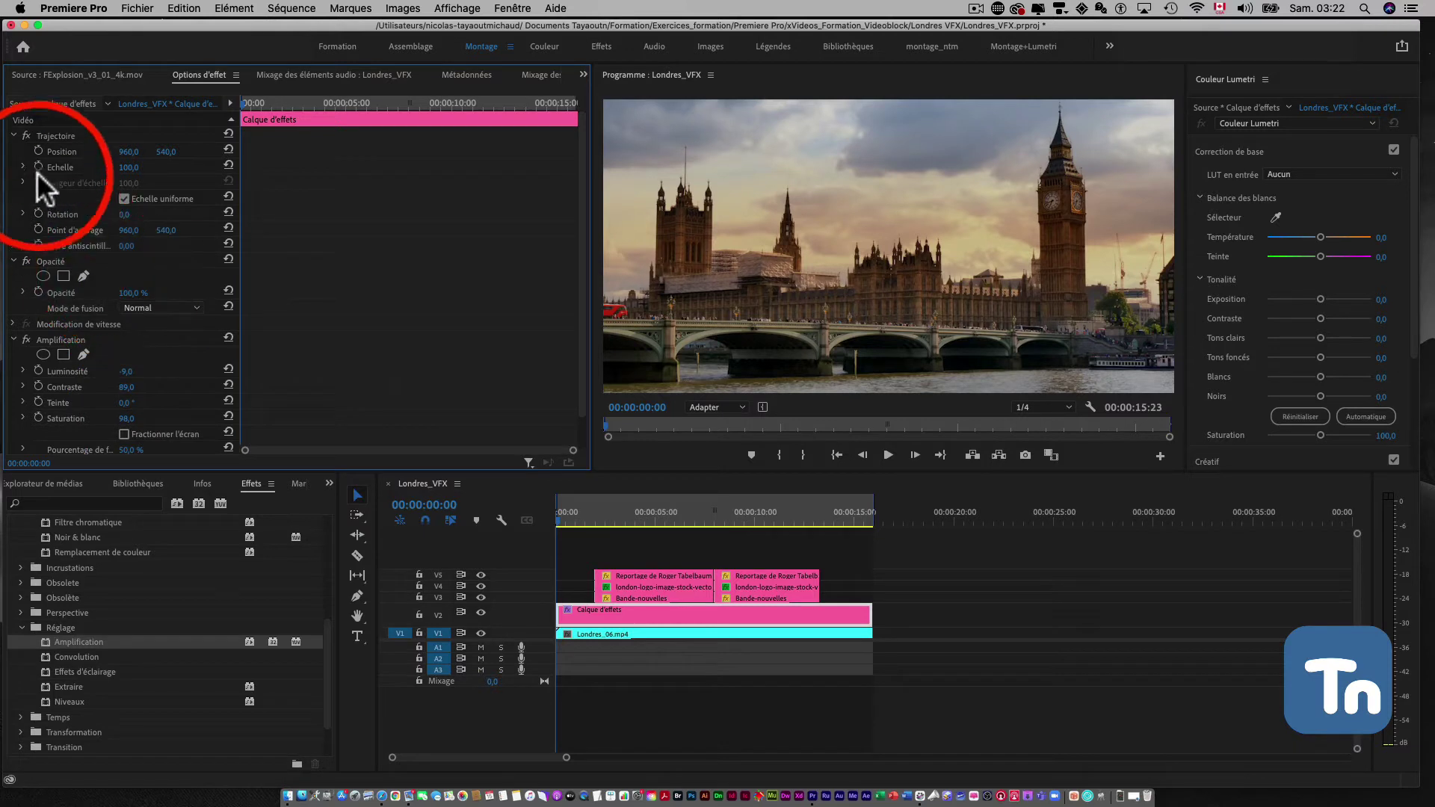
Collapse Trajectoire and Opacité in Effect Controls, leaving Amplification selected.
{"action": "left_click", "coordinate": [13, 136]}
{"action": "left_click", "coordinate": [13, 152]}
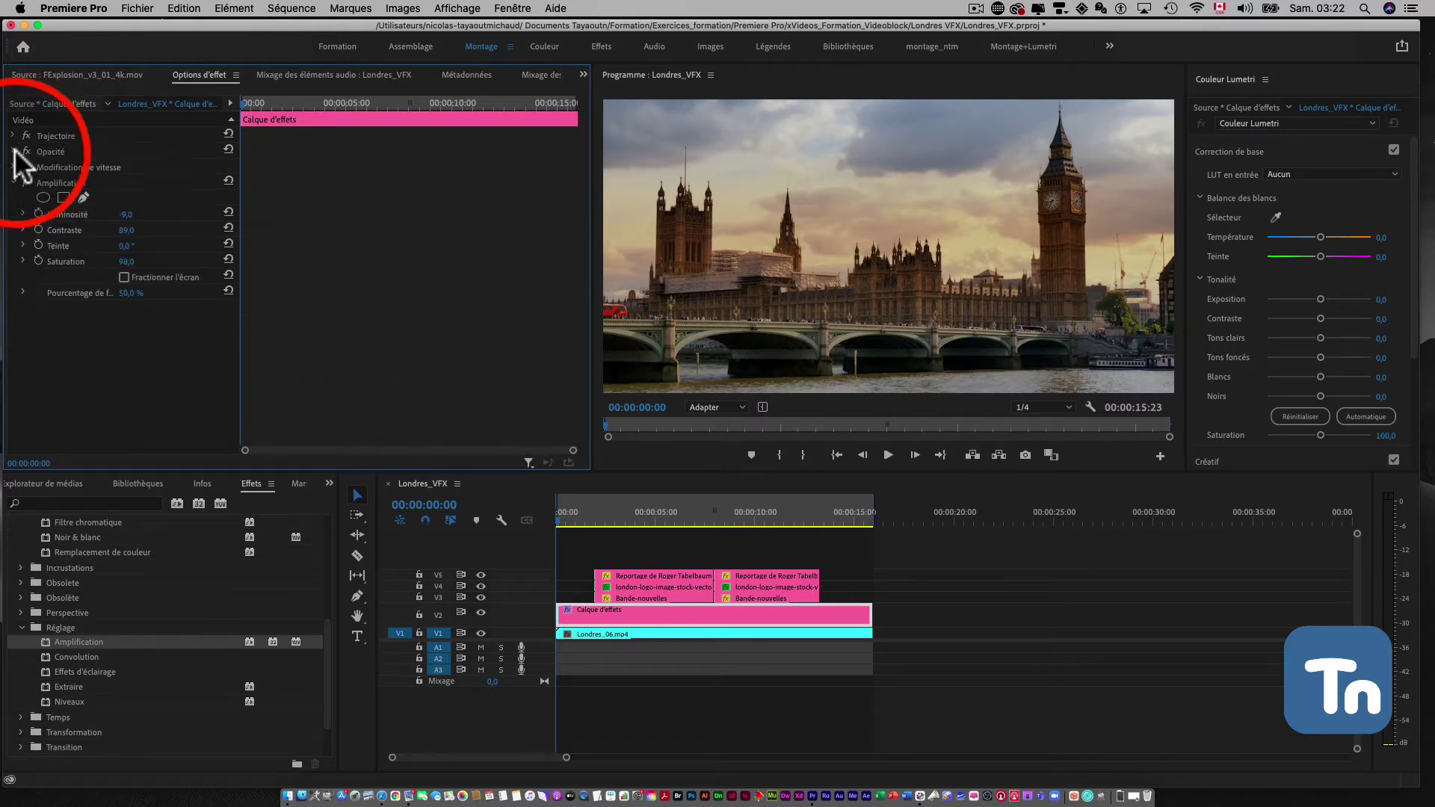
{"action": "left_click", "coordinate": [18, 183]}
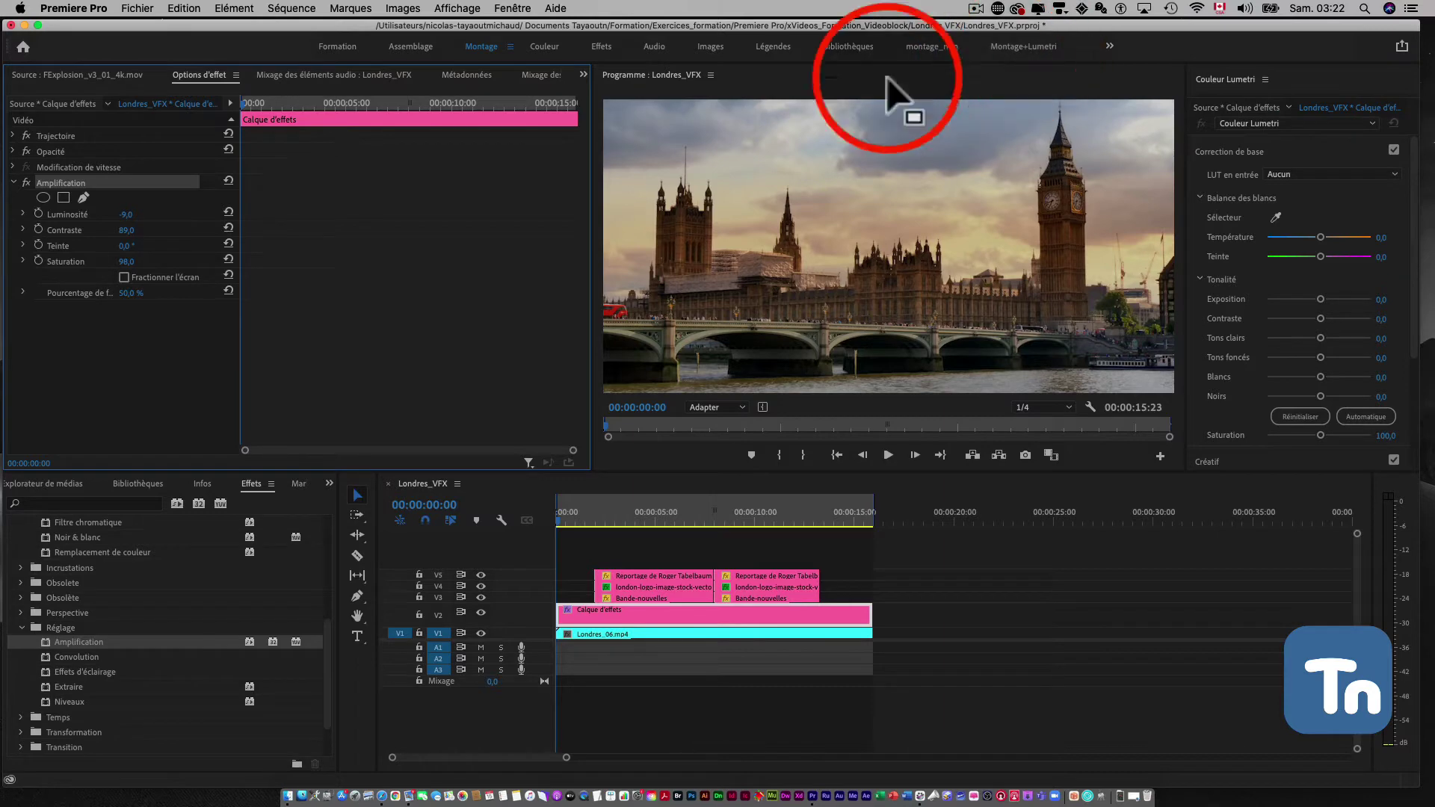
Cool the Lumetri Basic Correction temperature to -18,6.
{"action": "left_click", "coordinate": [512, 11]}
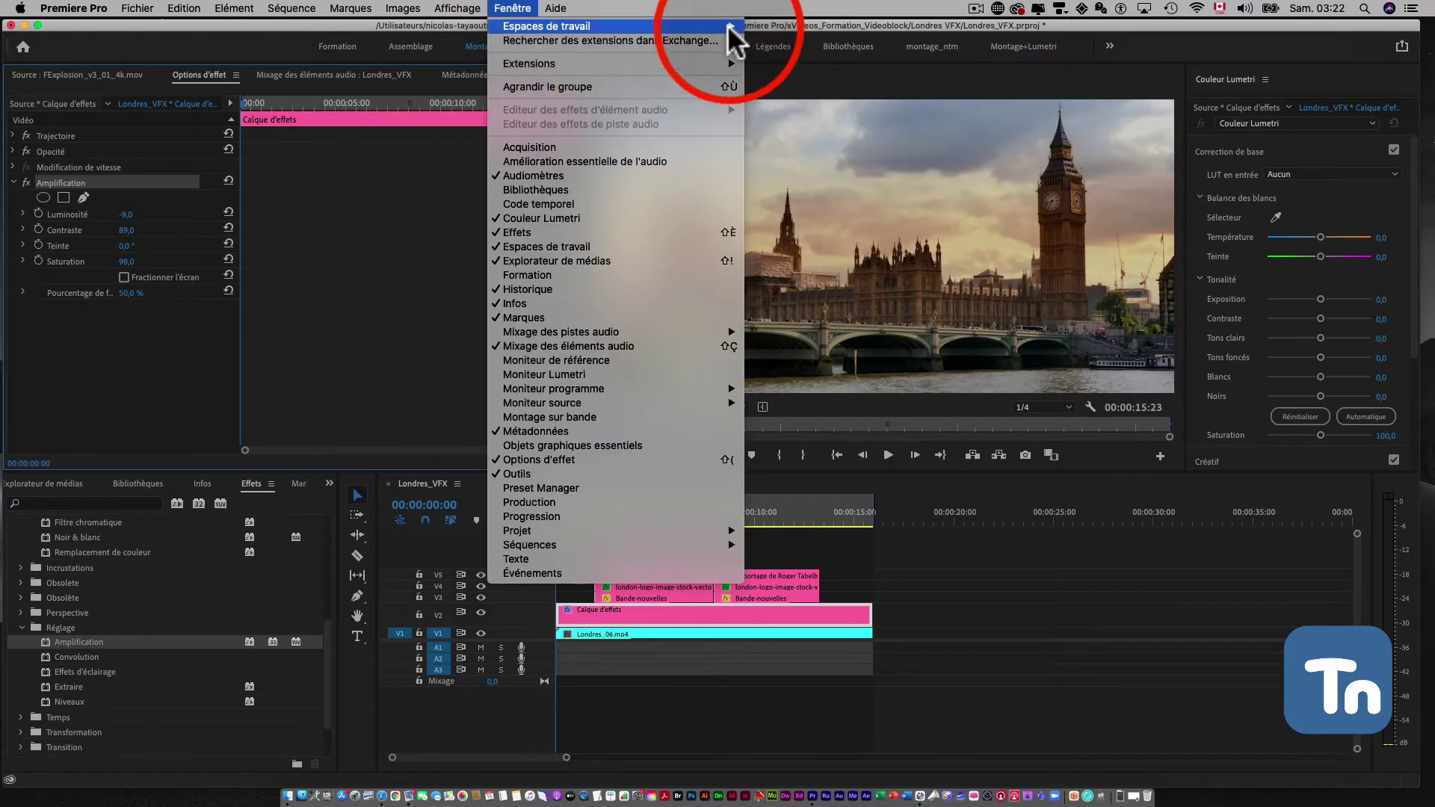
{"action": "mouse_move", "coordinate": [725, 27]}
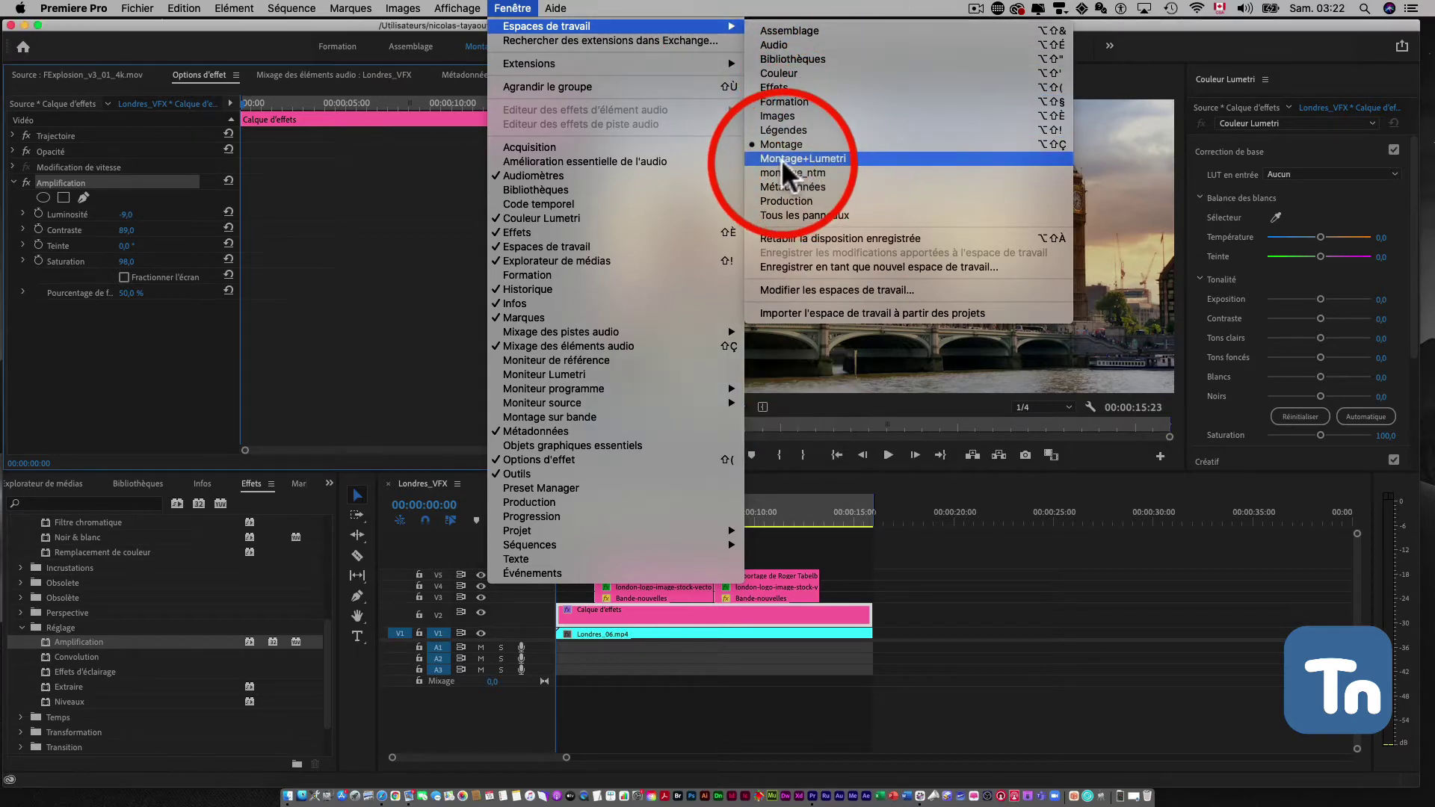
{"action": "left_click", "coordinate": [1241, 33]}
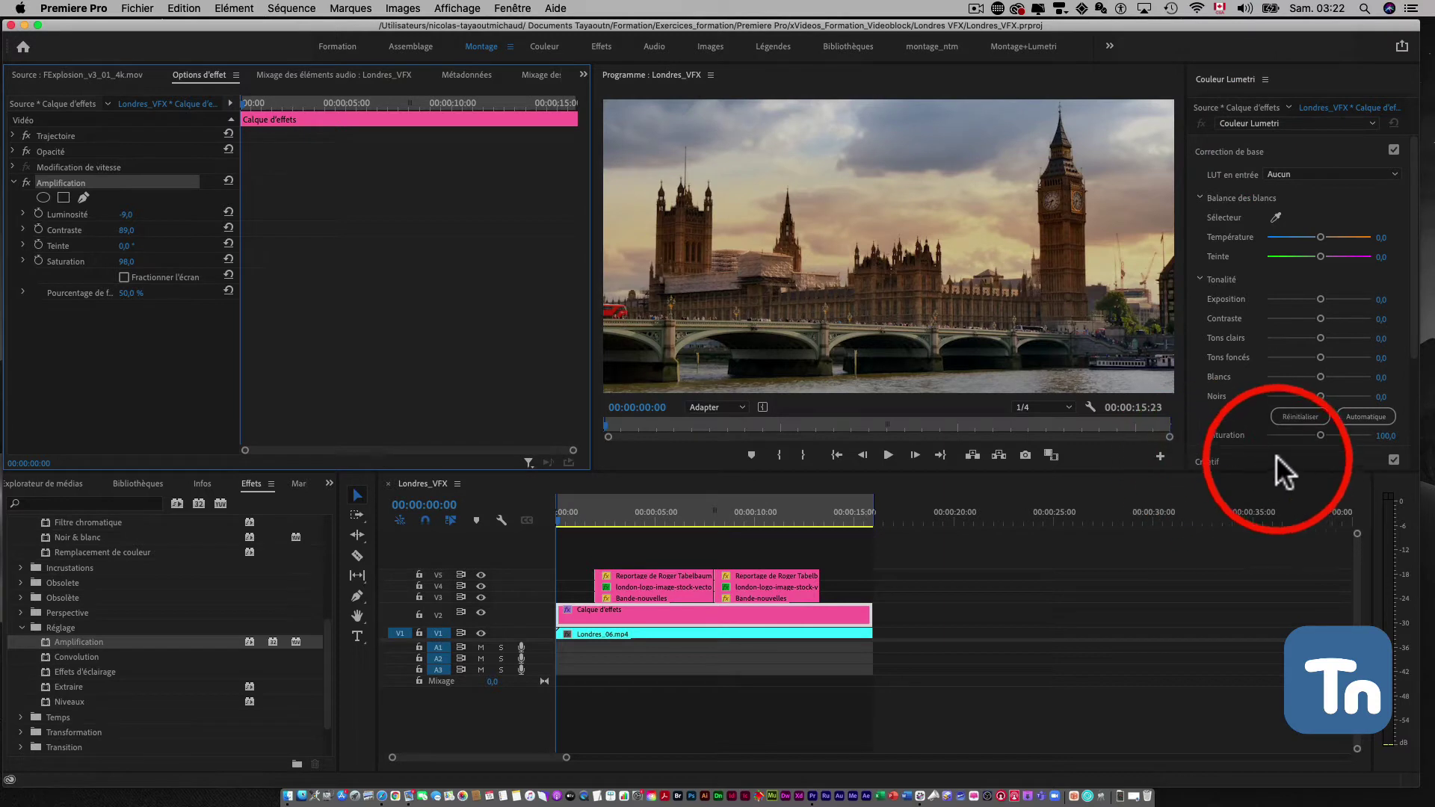
{"action": "scroll", "coordinate": [1230, 236], "scroll_direction": "down", "scroll_amount": 2}
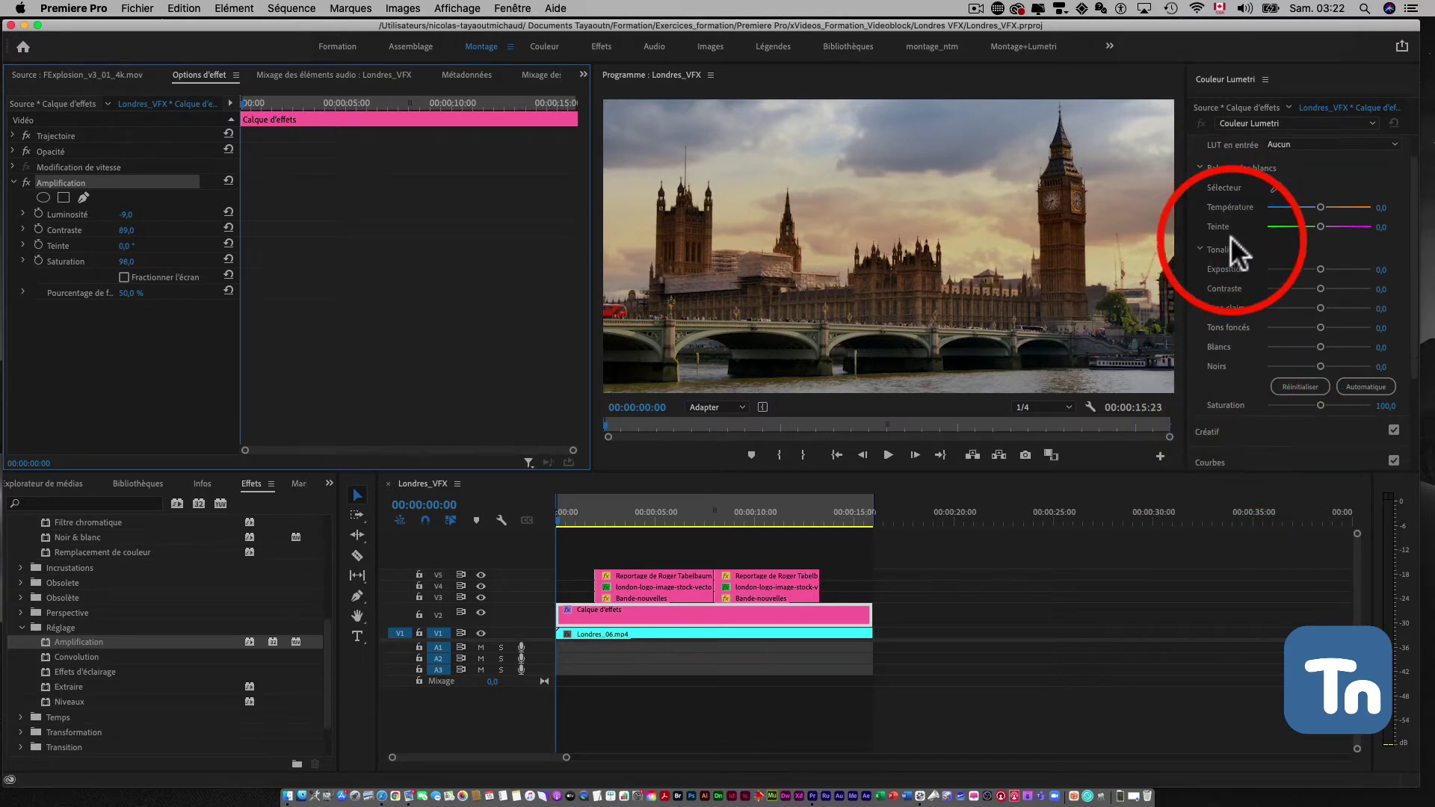
{"action": "scroll", "coordinate": [1230, 236], "scroll_direction": "up", "scroll_amount": 2}
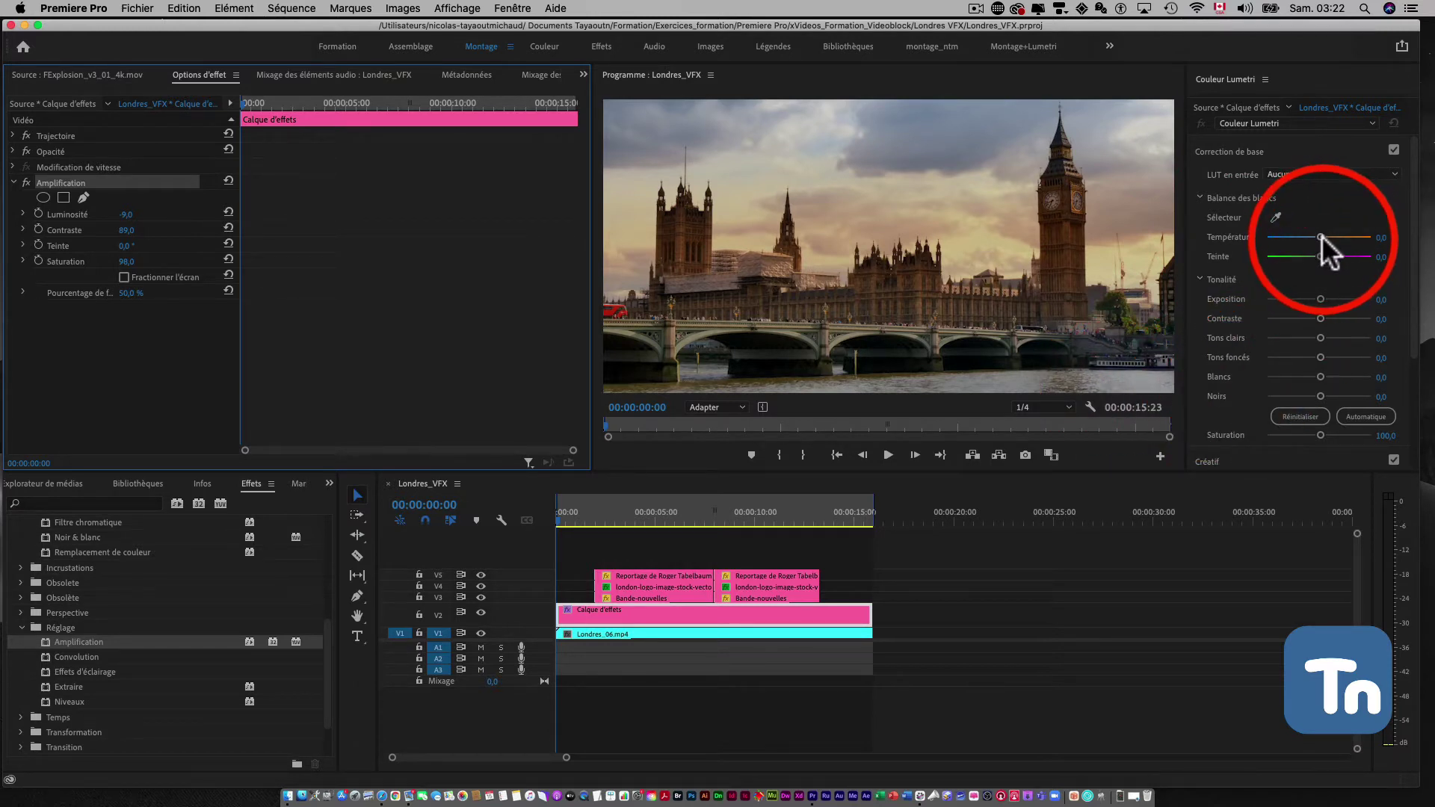
{"action": "left_click_drag", "start_coordinate": [1321, 235], "coordinate": [1306, 238]}
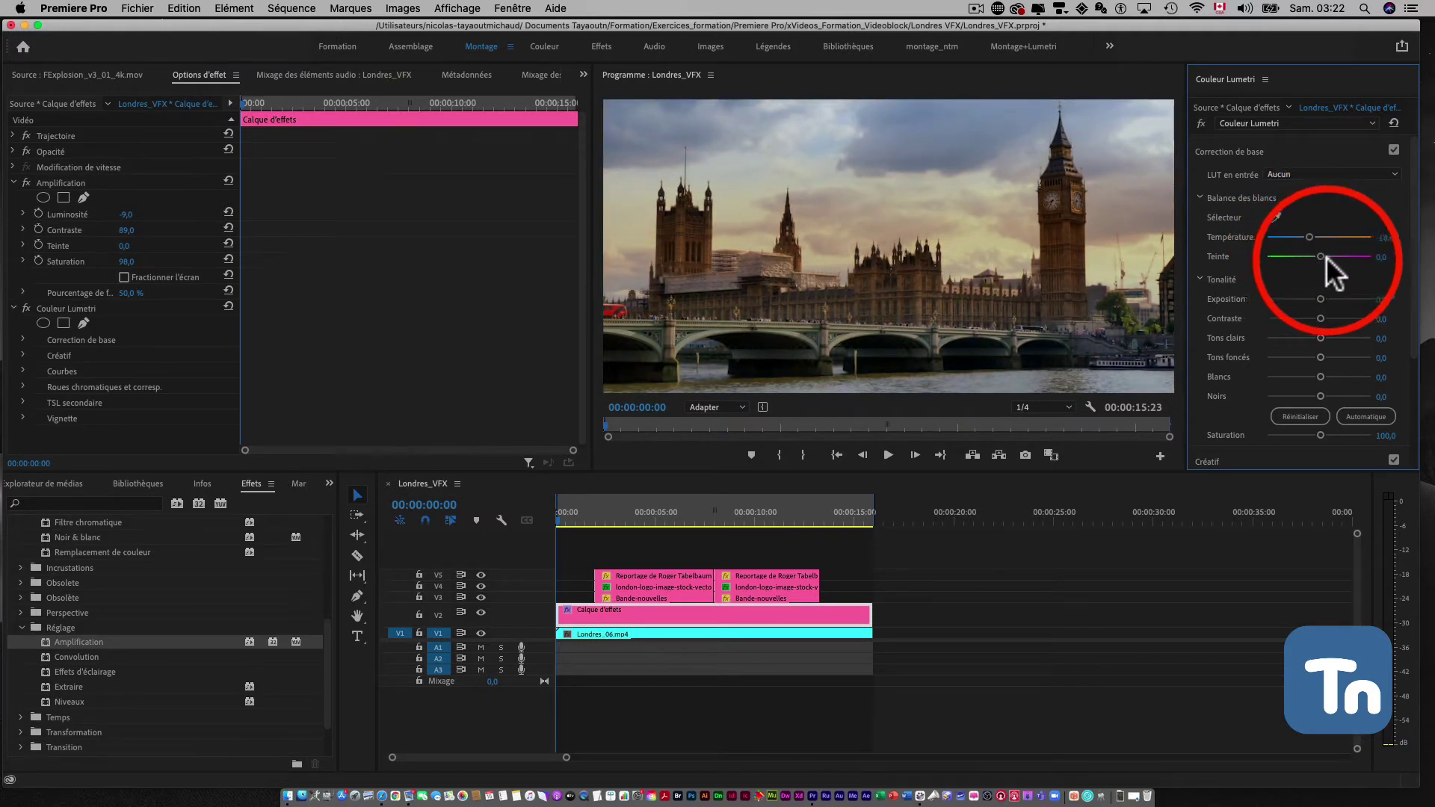
Lower the Lumetri exposure slightly and raise contrast to 7,1.
{"action": "scroll", "coordinate": [1315, 260], "scroll_direction": "down", "scroll_amount": 3}
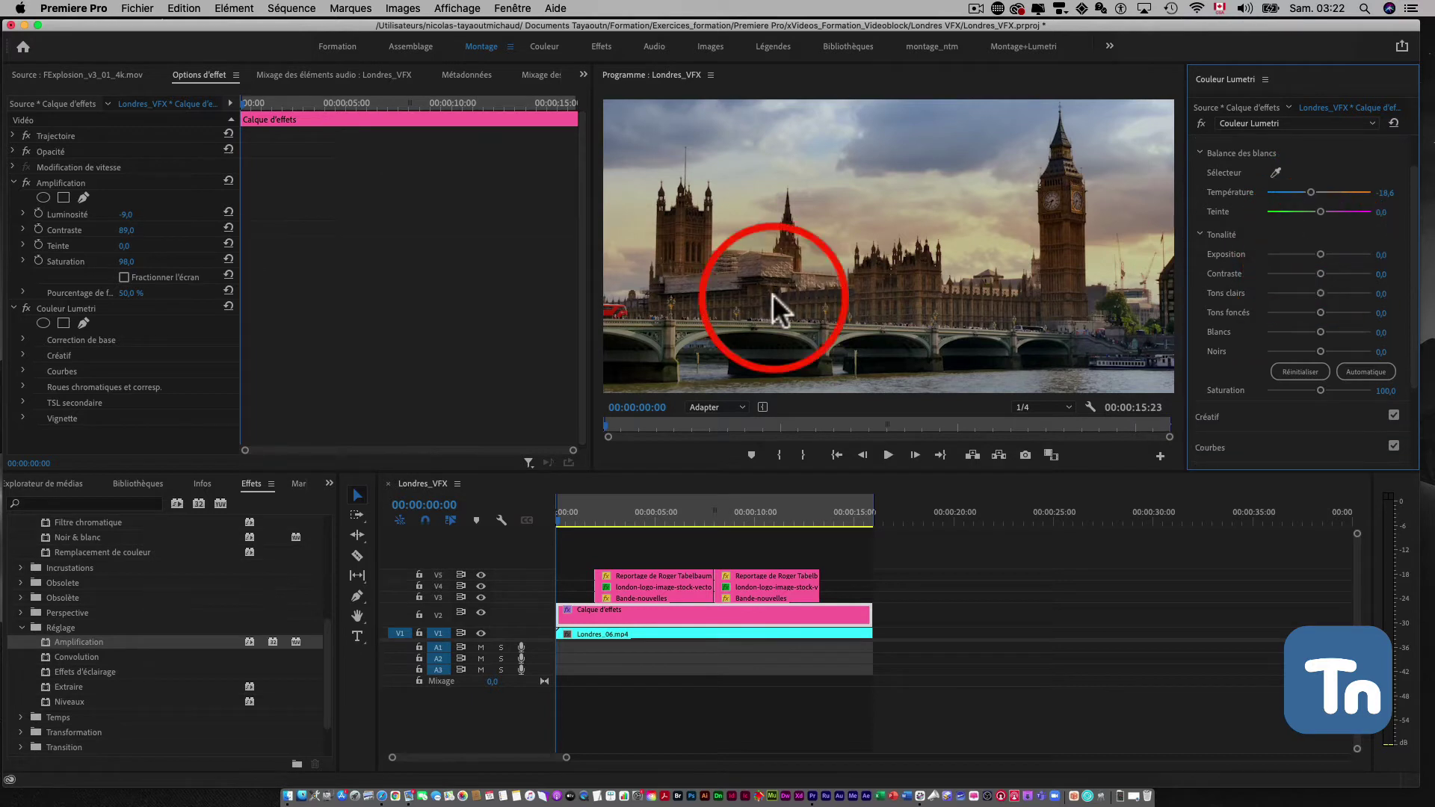
{"action": "left_click", "coordinate": [14, 183]}
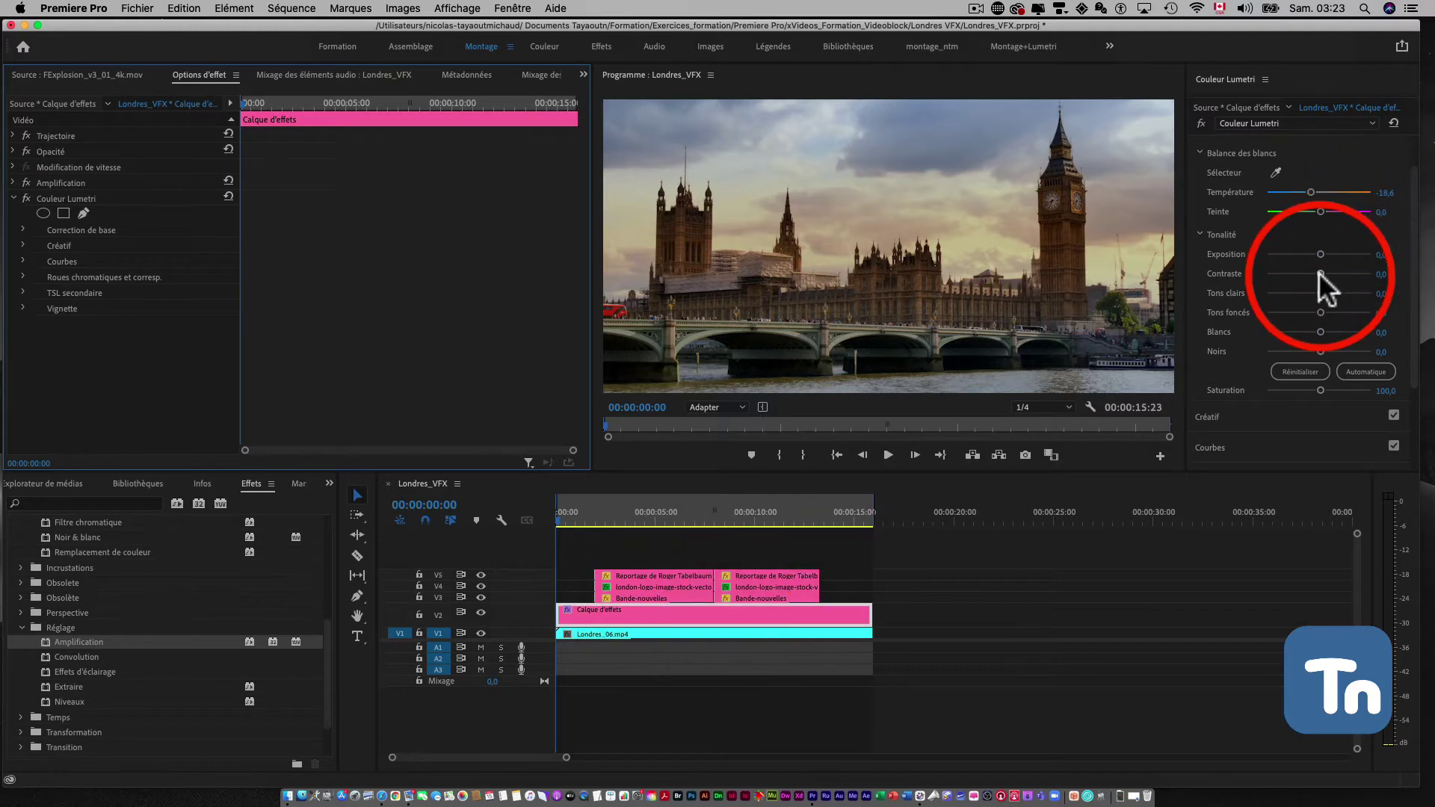
{"action": "left_click_drag", "start_coordinate": [1320, 255], "coordinate": [1315, 254]}
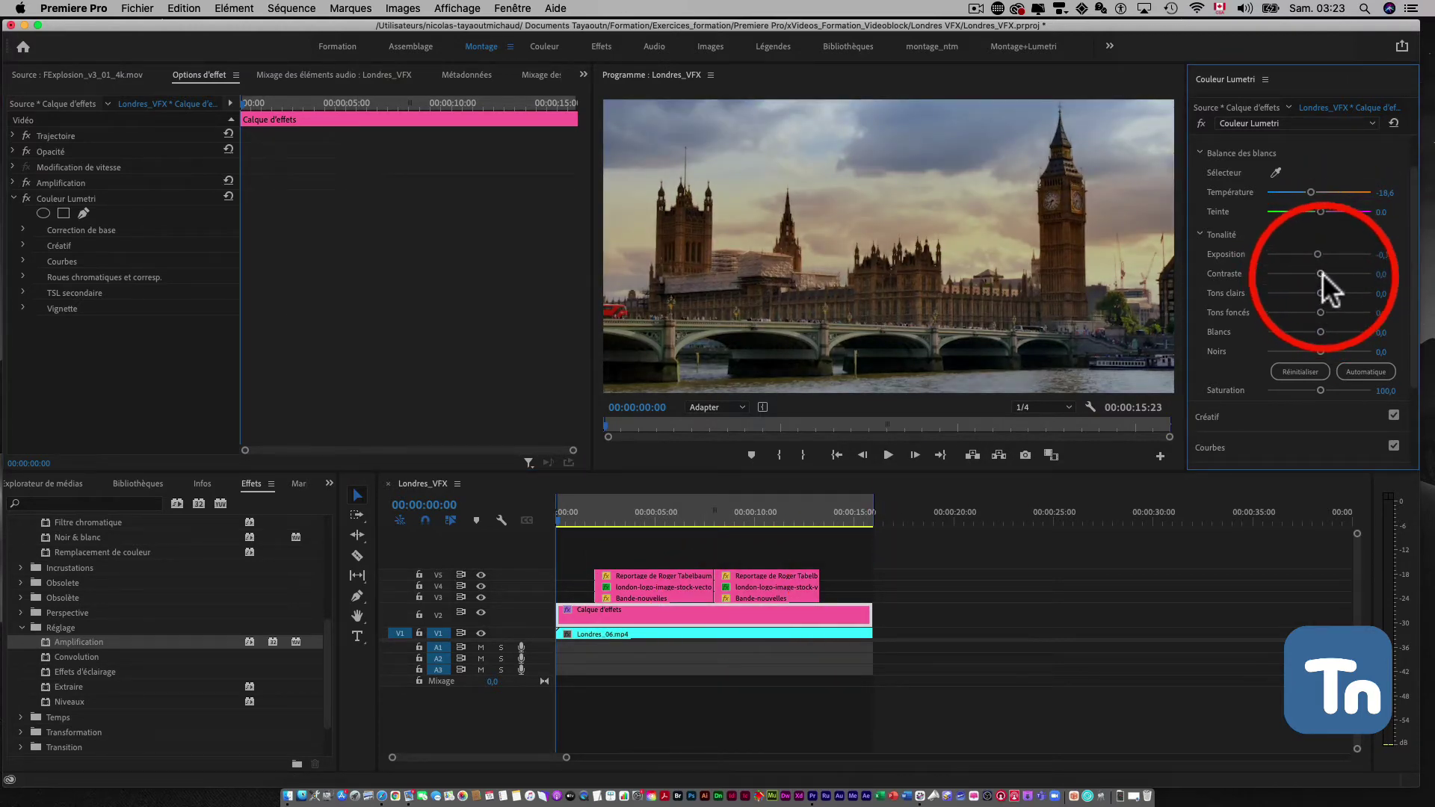
{"action": "left_click_drag", "start_coordinate": [1321, 273], "coordinate": [1321, 273]}
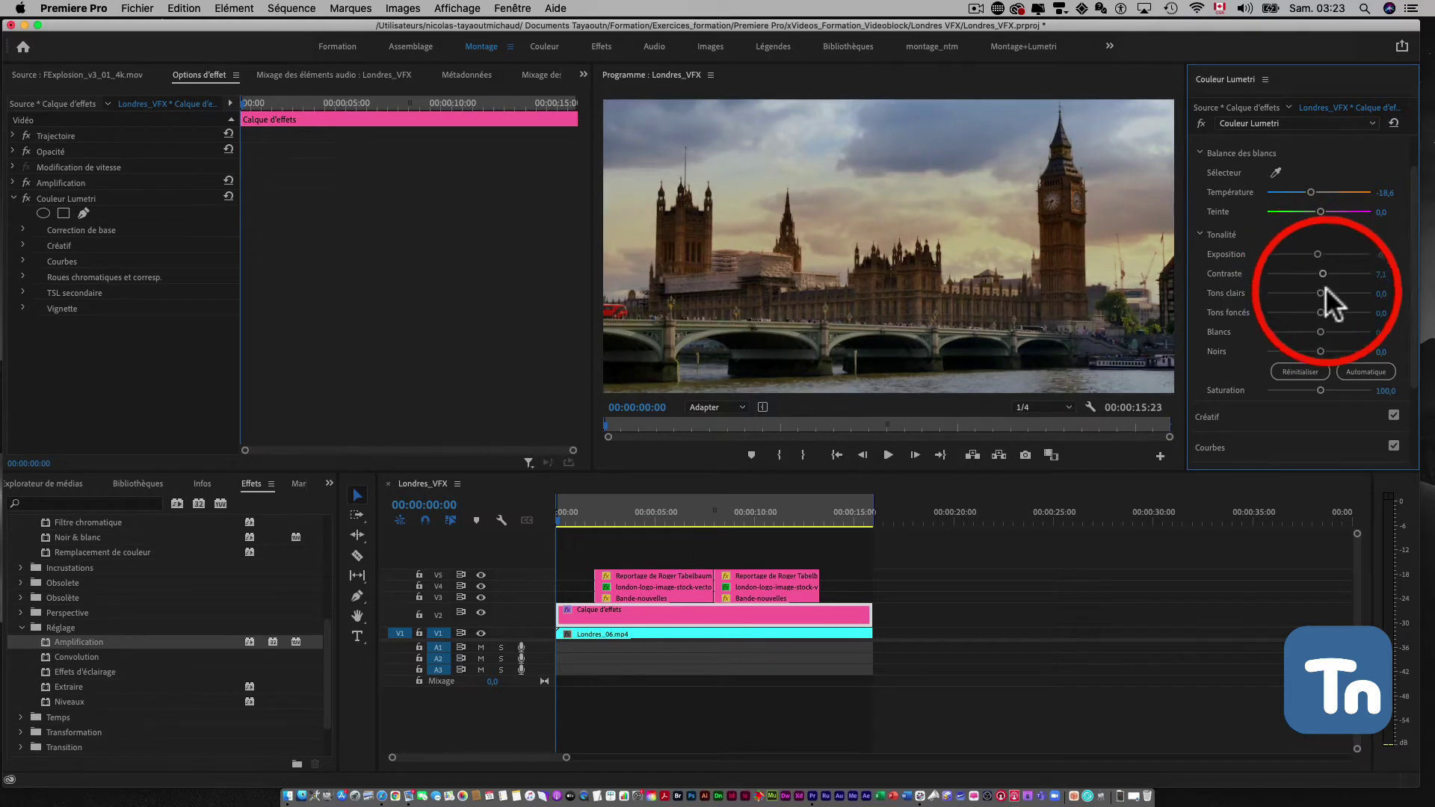
{"action": "scroll", "coordinate": [1318, 320], "scroll_direction": "down", "scroll_amount": 2}
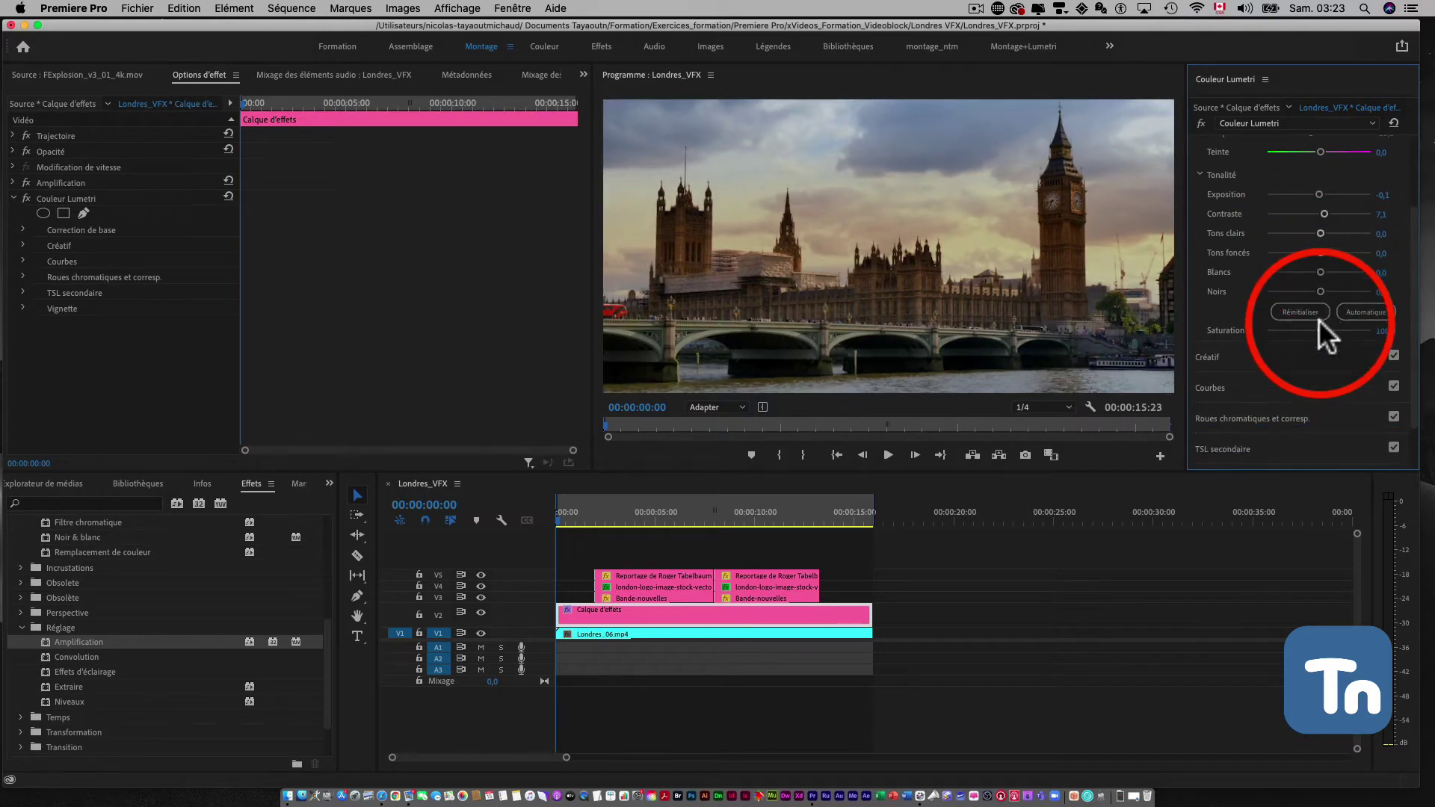
{"action": "left_click", "coordinate": [1222, 357]}
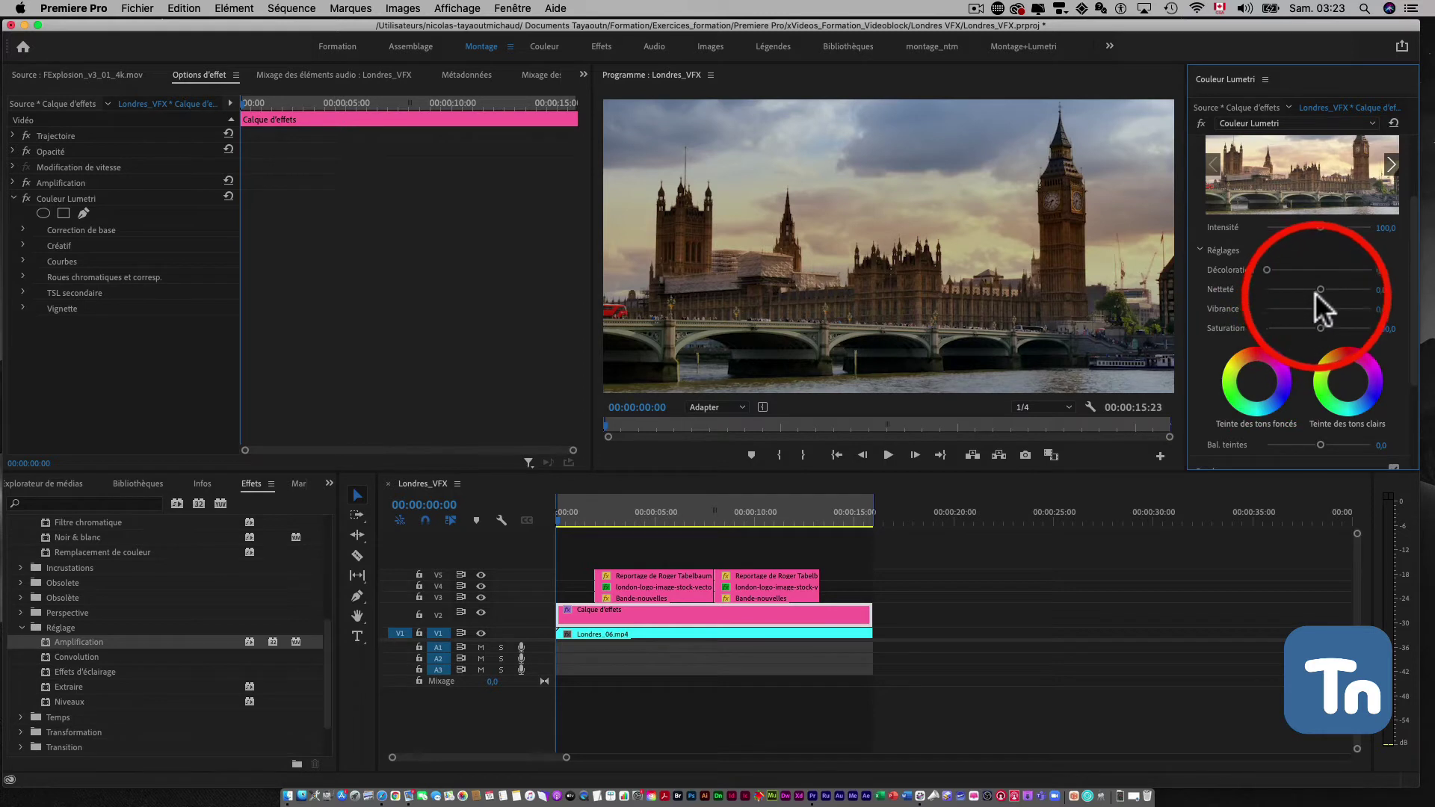
In Lumetri Creative, set Sharpen to 20 and Faded Film to 2,1.
{"action": "left_click_drag", "start_coordinate": [1324, 289], "coordinate": [1326, 289]}
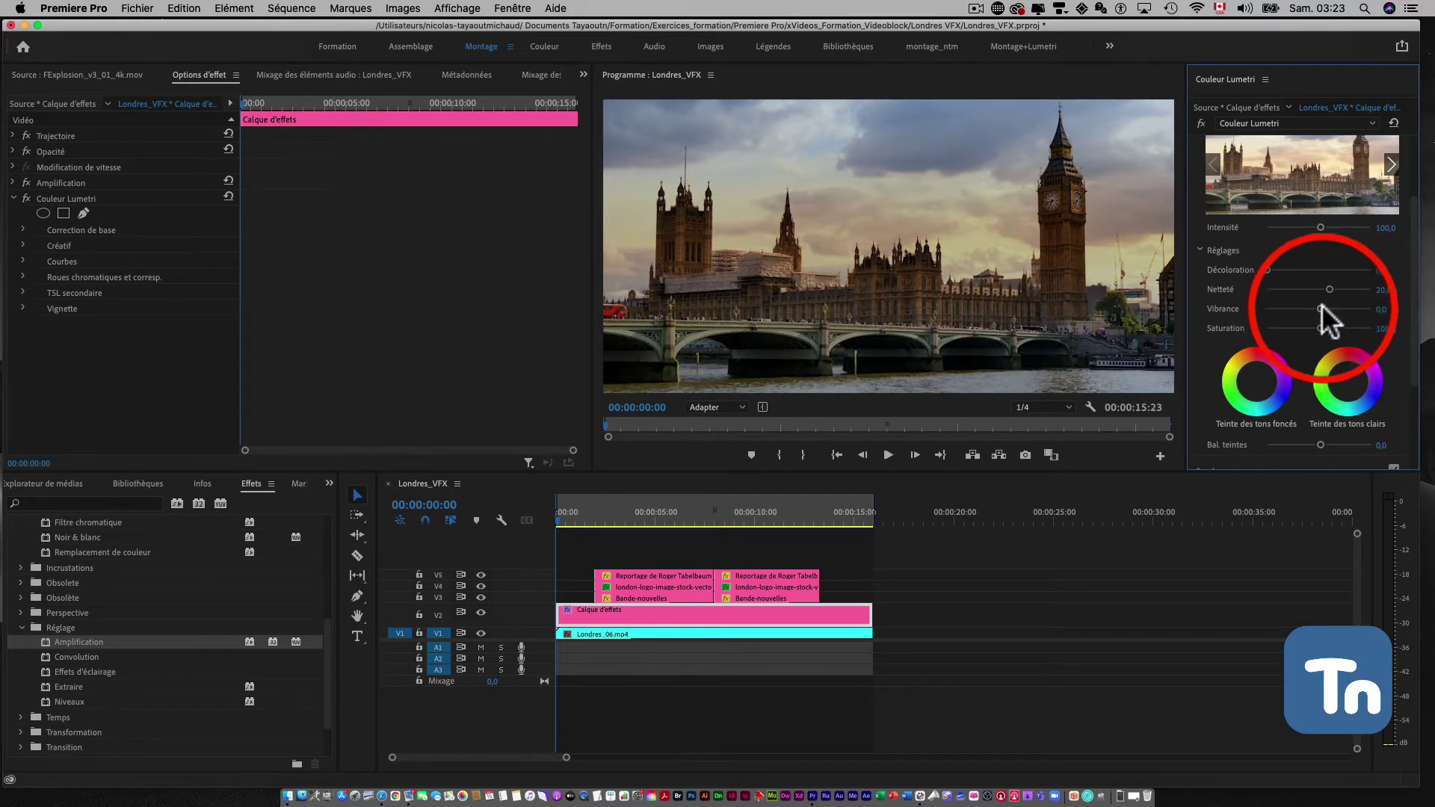
{"action": "scroll", "coordinate": [1309, 292], "scroll_direction": "up", "scroll_amount": 2}
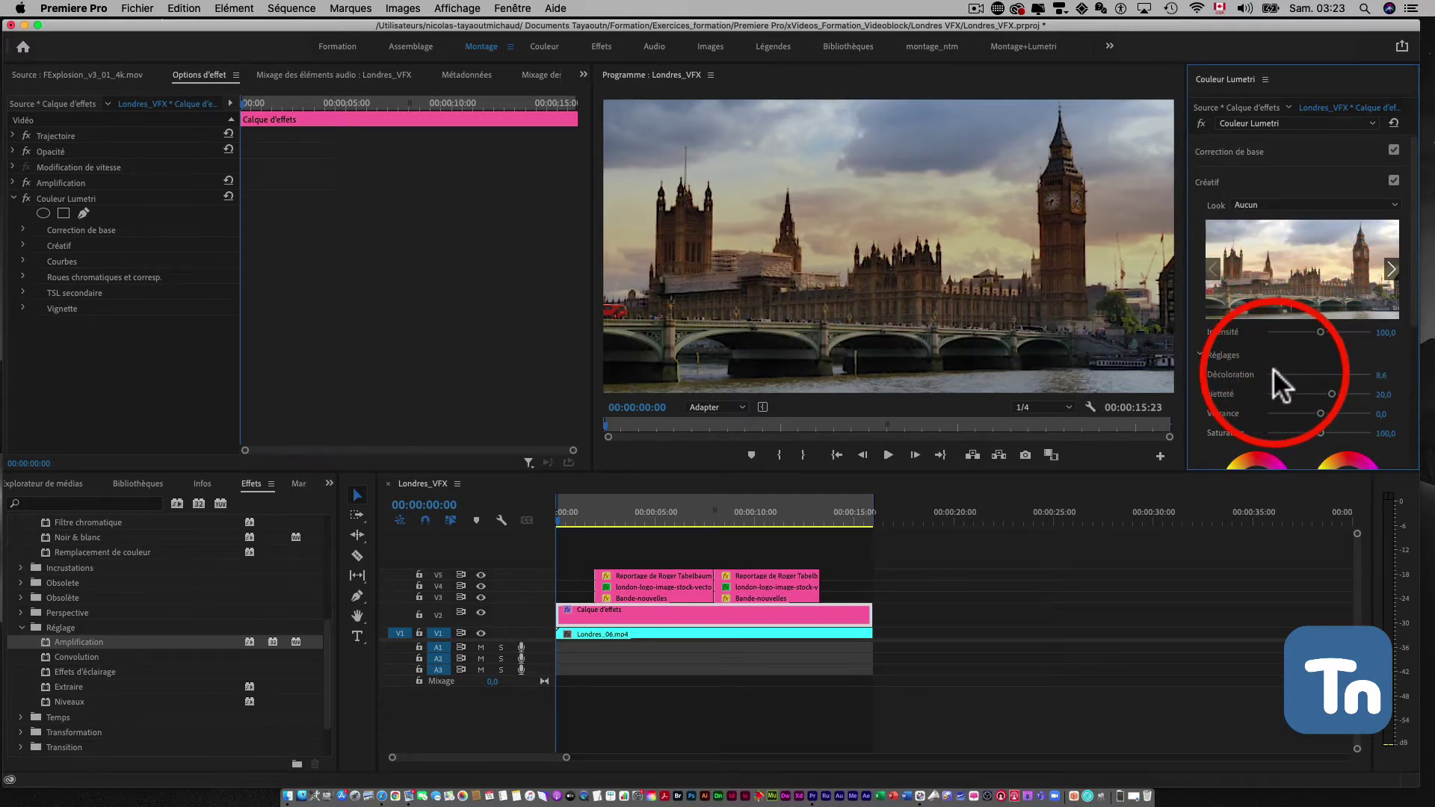
{"action": "left_click_drag", "start_coordinate": [1305, 373], "coordinate": [1266, 373]}
Crush the Basic Correction blacks to -31,4.
{"action": "left_click", "coordinate": [1212, 182]}
{"action": "left_click", "coordinate": [1235, 154]}
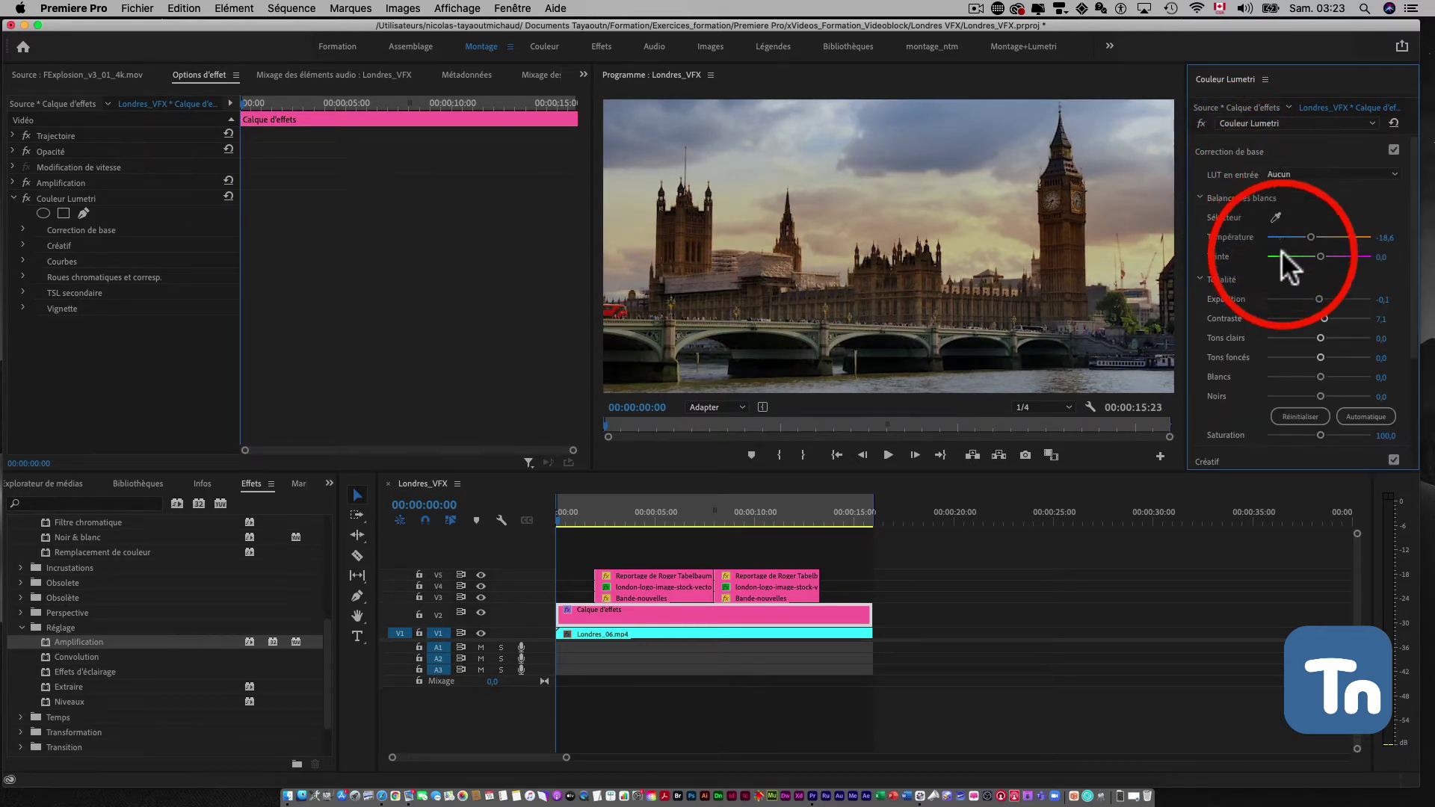
{"action": "left_click_drag", "start_coordinate": [1316, 391], "coordinate": [1310, 392]}
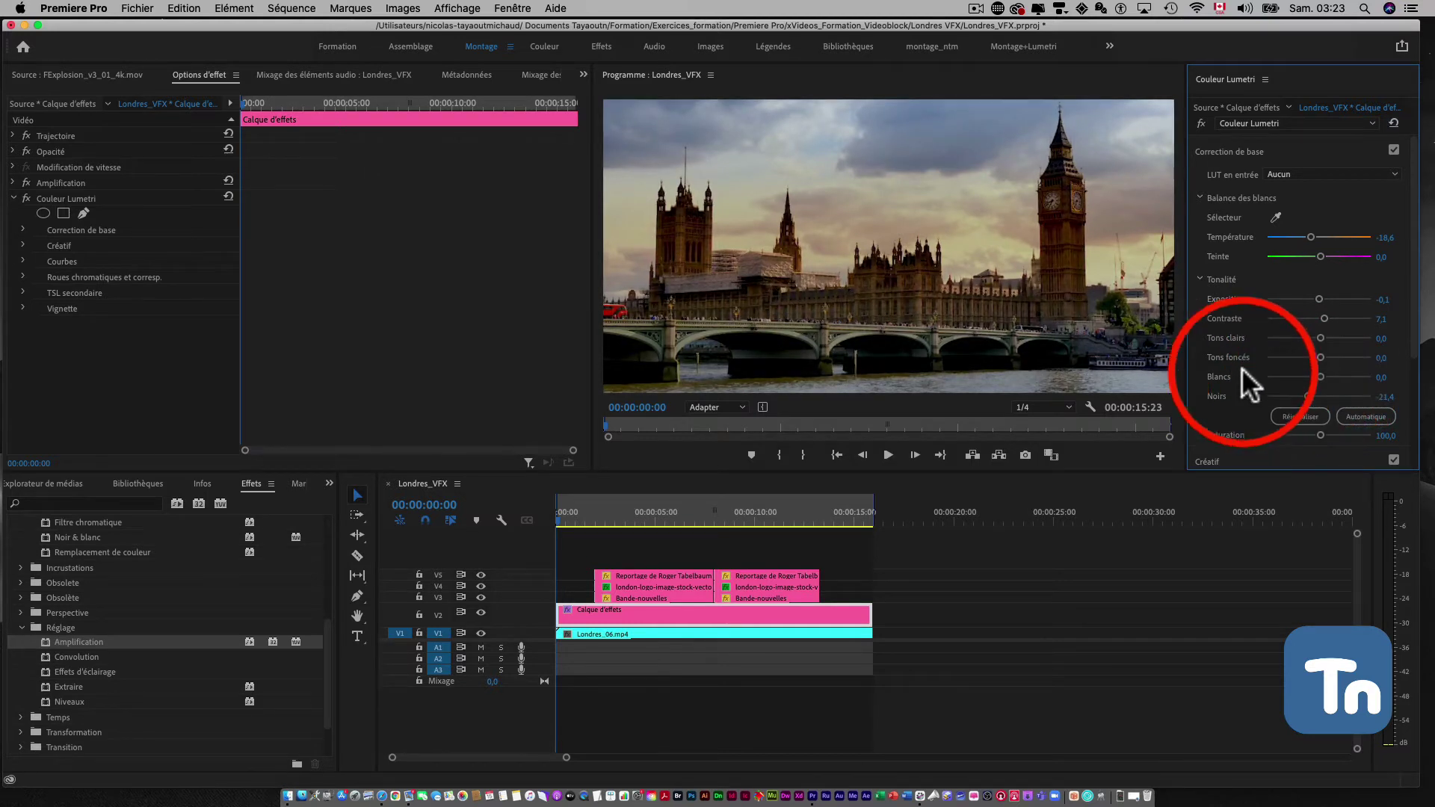
{"action": "scroll", "coordinate": [1270, 374], "scroll_direction": "down", "scroll_amount": 5}
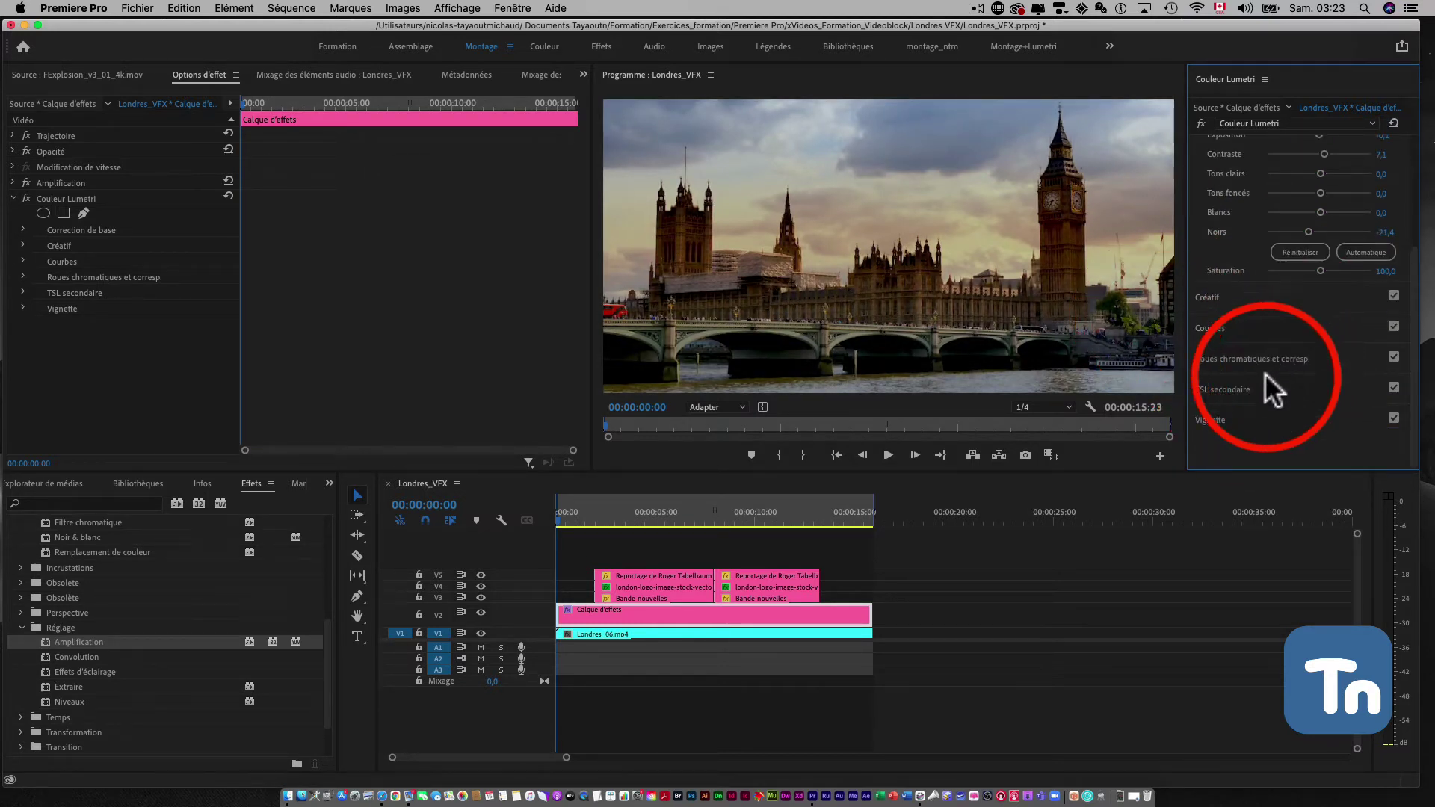
{"action": "left_click", "coordinate": [1210, 418]}
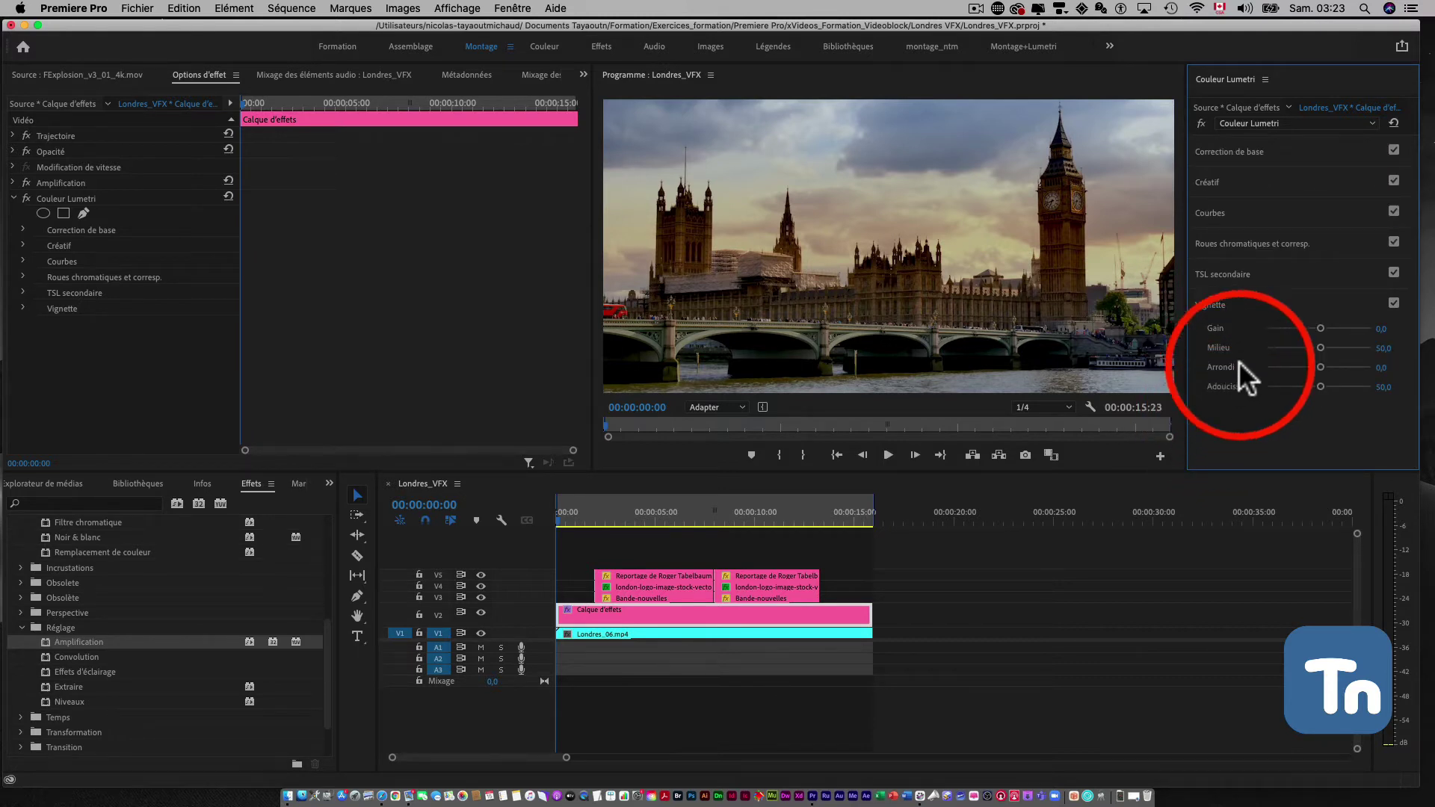
Set the vignette to gain -2,1, midpoint 35, roundness -48,6 and feather 38,6.
{"action": "mouse_move", "coordinate": [1316, 325]}
{"action": "left_mouse_down"}
{"action": "mouse_move", "coordinate": [1279, 326]}
{"action": "mouse_move", "coordinate": [1303, 348]}
{"action": "mouse_move", "coordinate": [1298, 387]}
{"action": "mouse_move", "coordinate": [1318, 385]}
{"action": "mouse_move", "coordinate": [1304, 387]}
{"action": "left_mouse_up"}
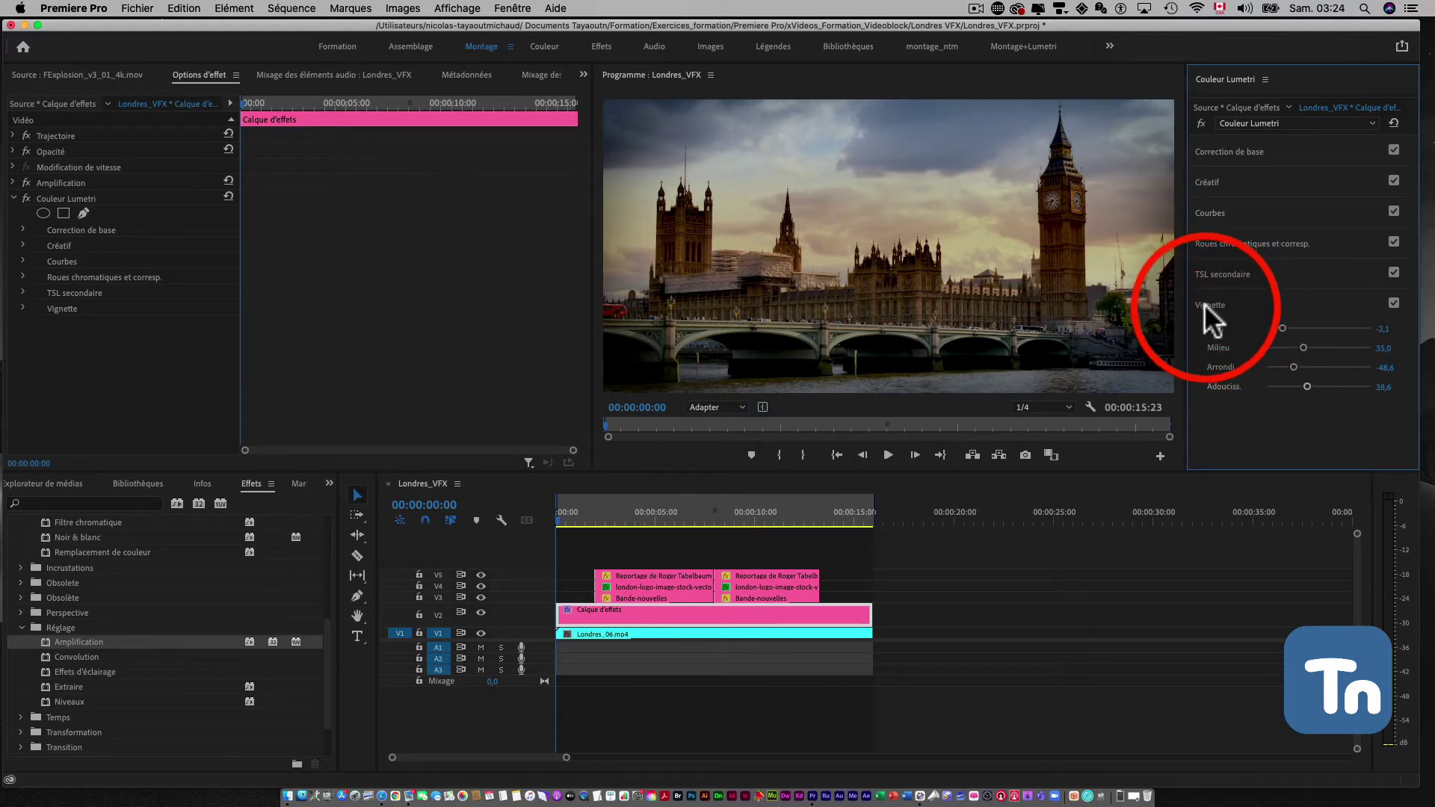
{"action": "left_click", "coordinate": [1225, 306]}
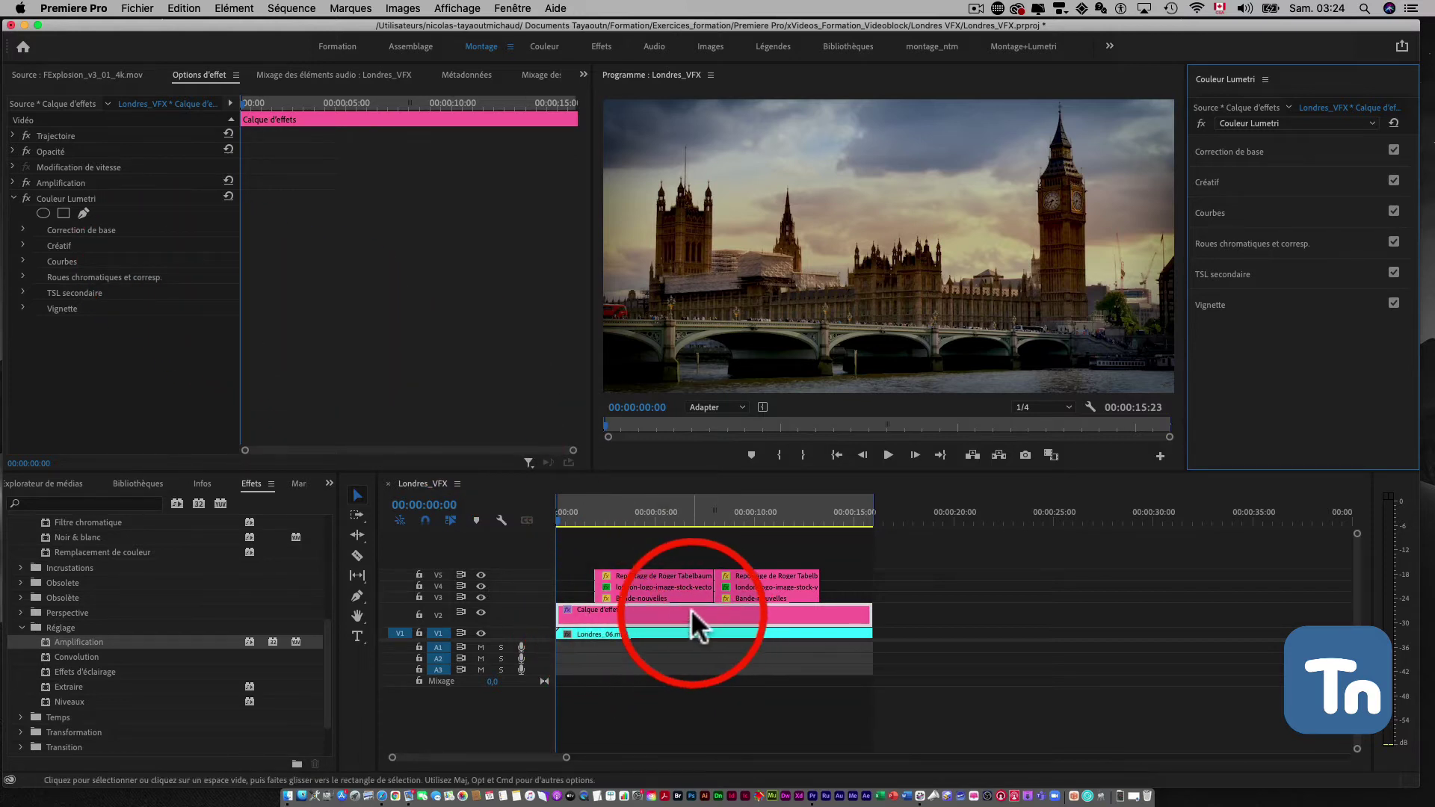
Toggle track V2 off and on to compare the grade, then save the project.
{"action": "left_click", "coordinate": [12, 197]}
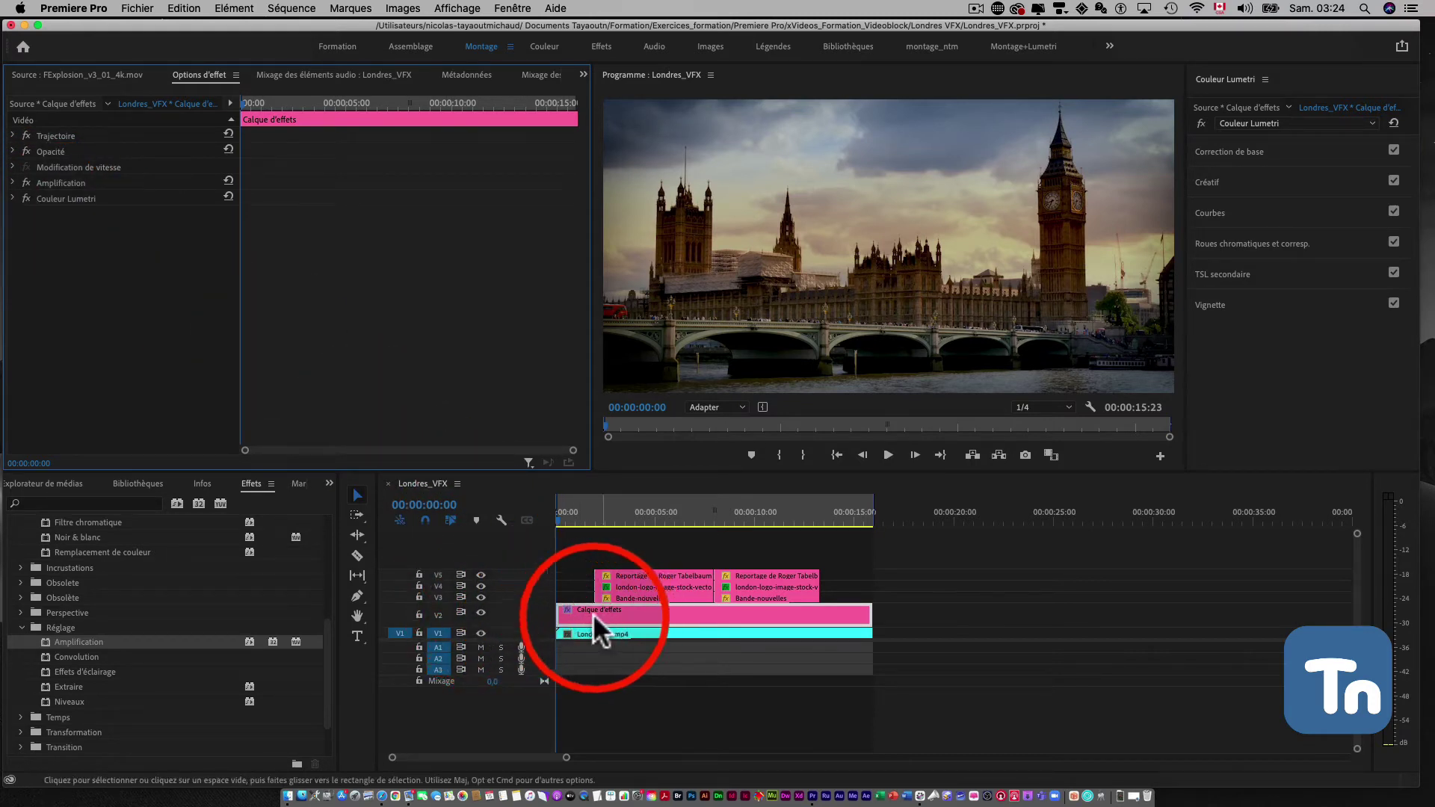
{"action": "left_click", "coordinate": [480, 611]}
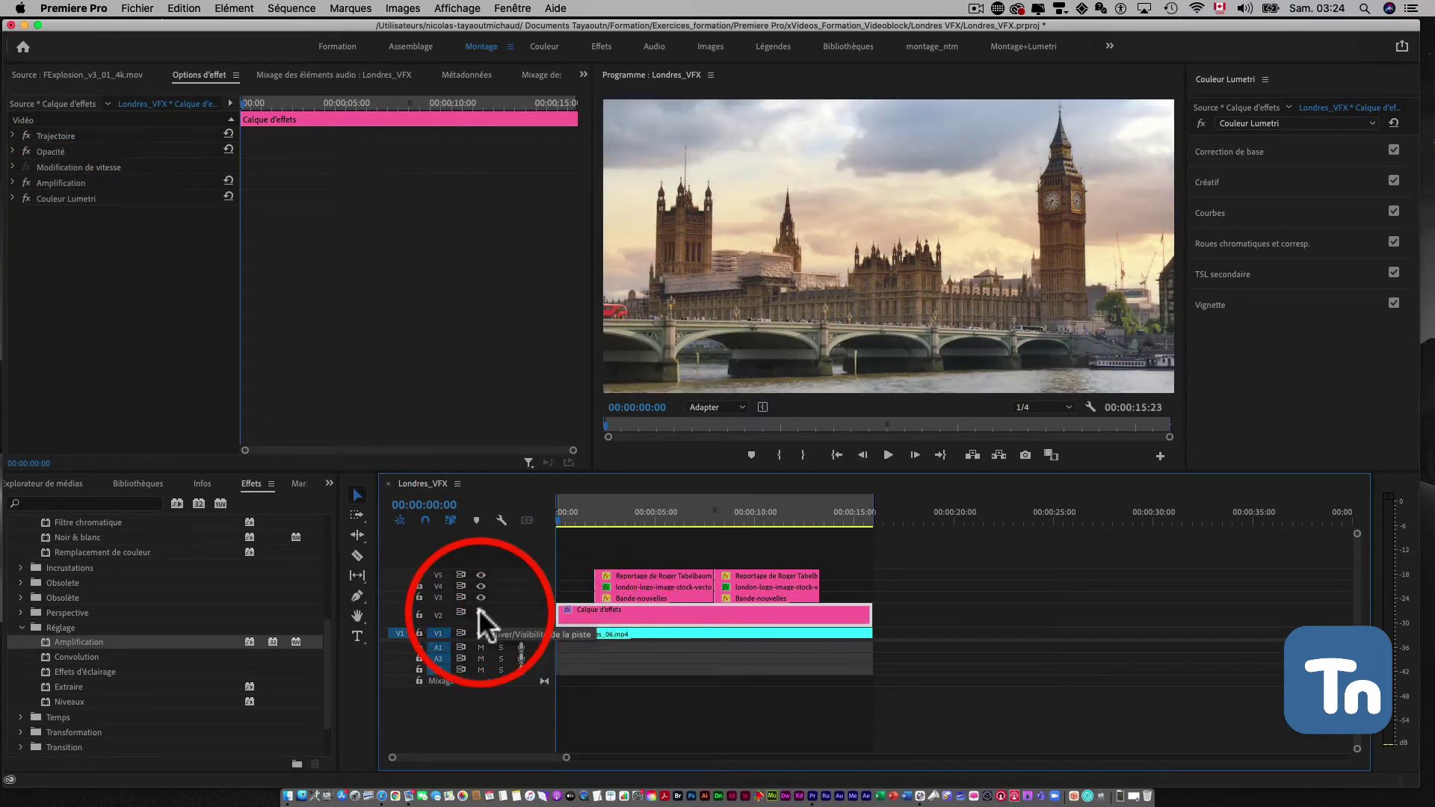
{"action": "left_click", "coordinate": [479, 609]}
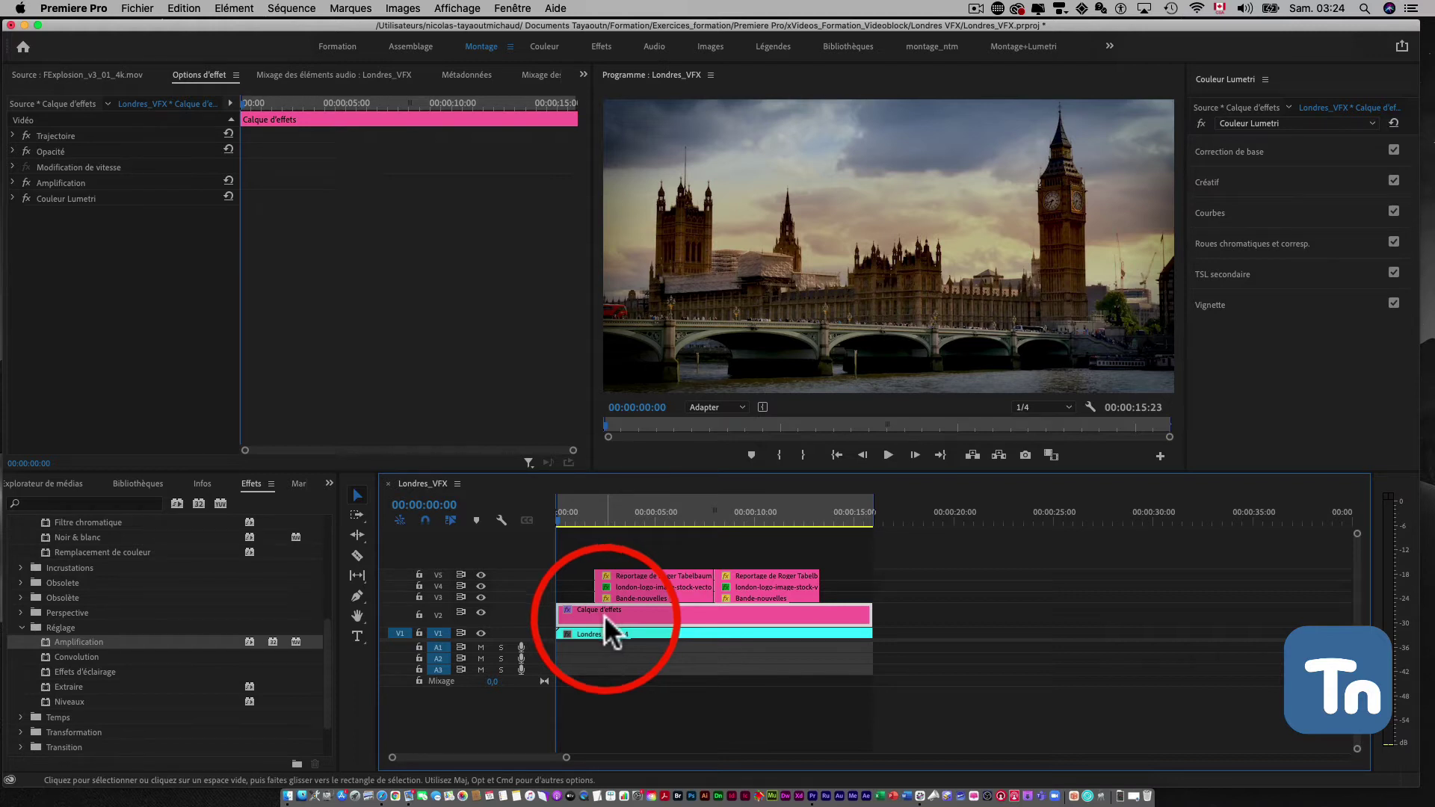
{"action": "key", "text": "super+s"}
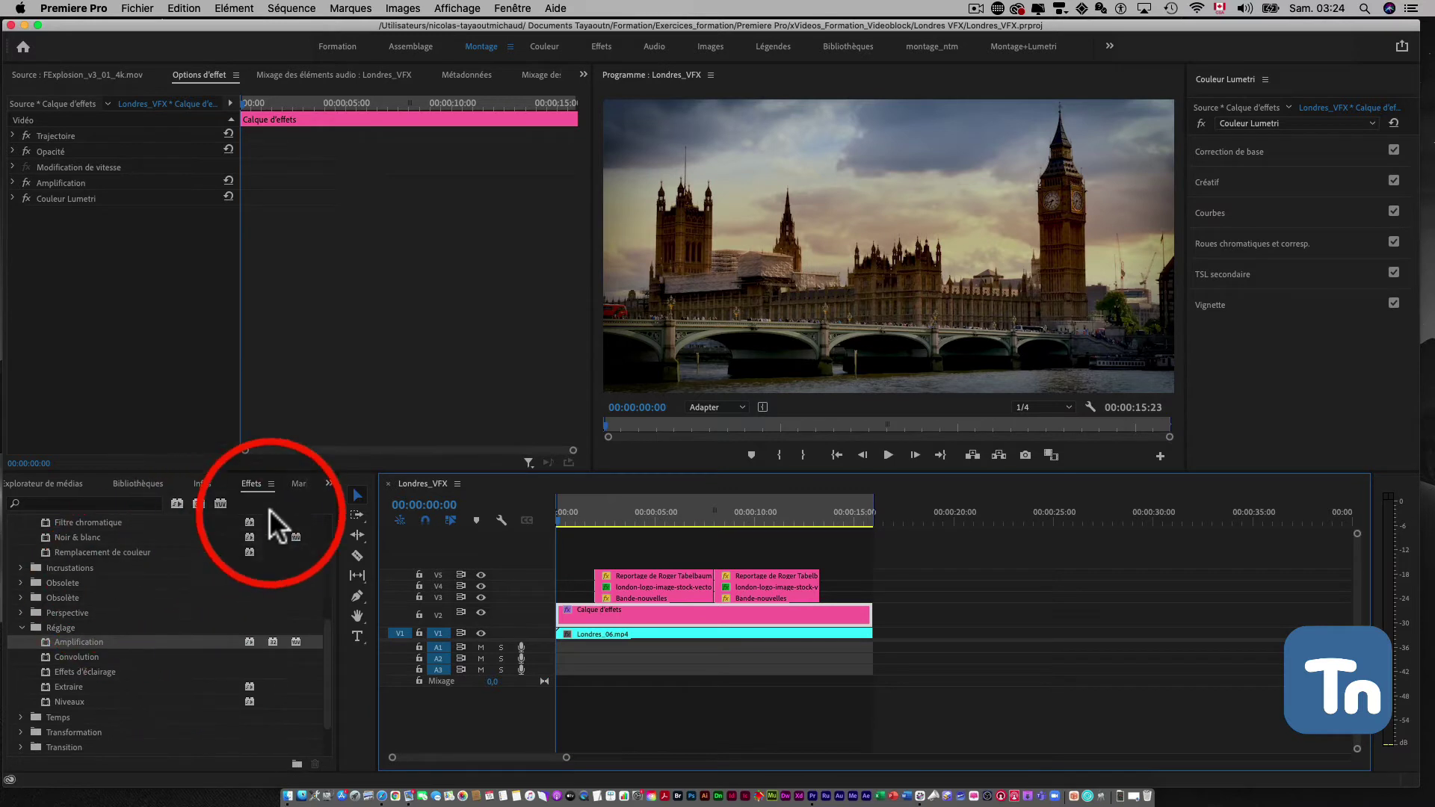
Show the Londres_VFX project panel and preview Londres_06.mp4 and Explosion_v8_01_4k.mov.
{"action": "left_click", "coordinate": [329, 483]}
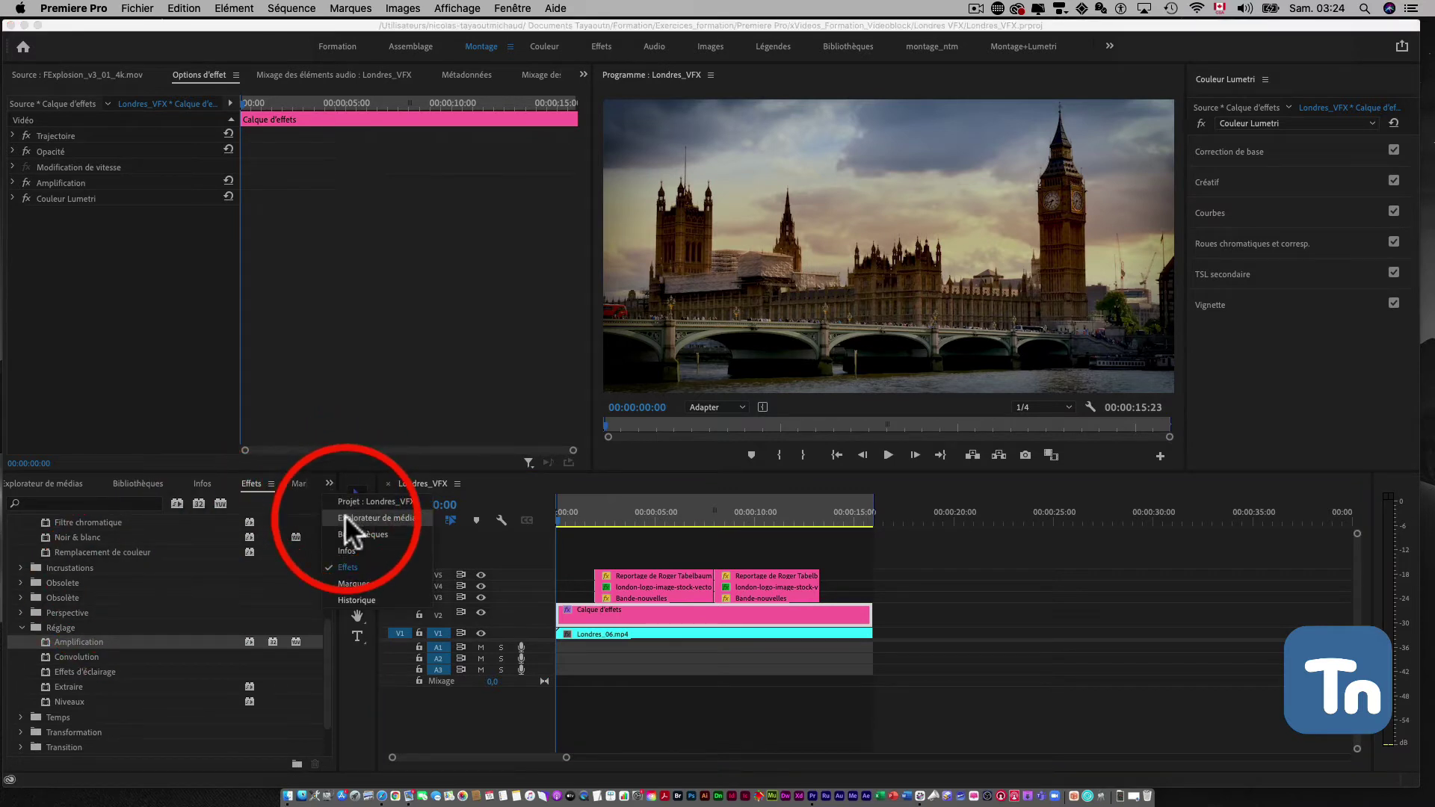
{"action": "left_click", "coordinate": [351, 502]}
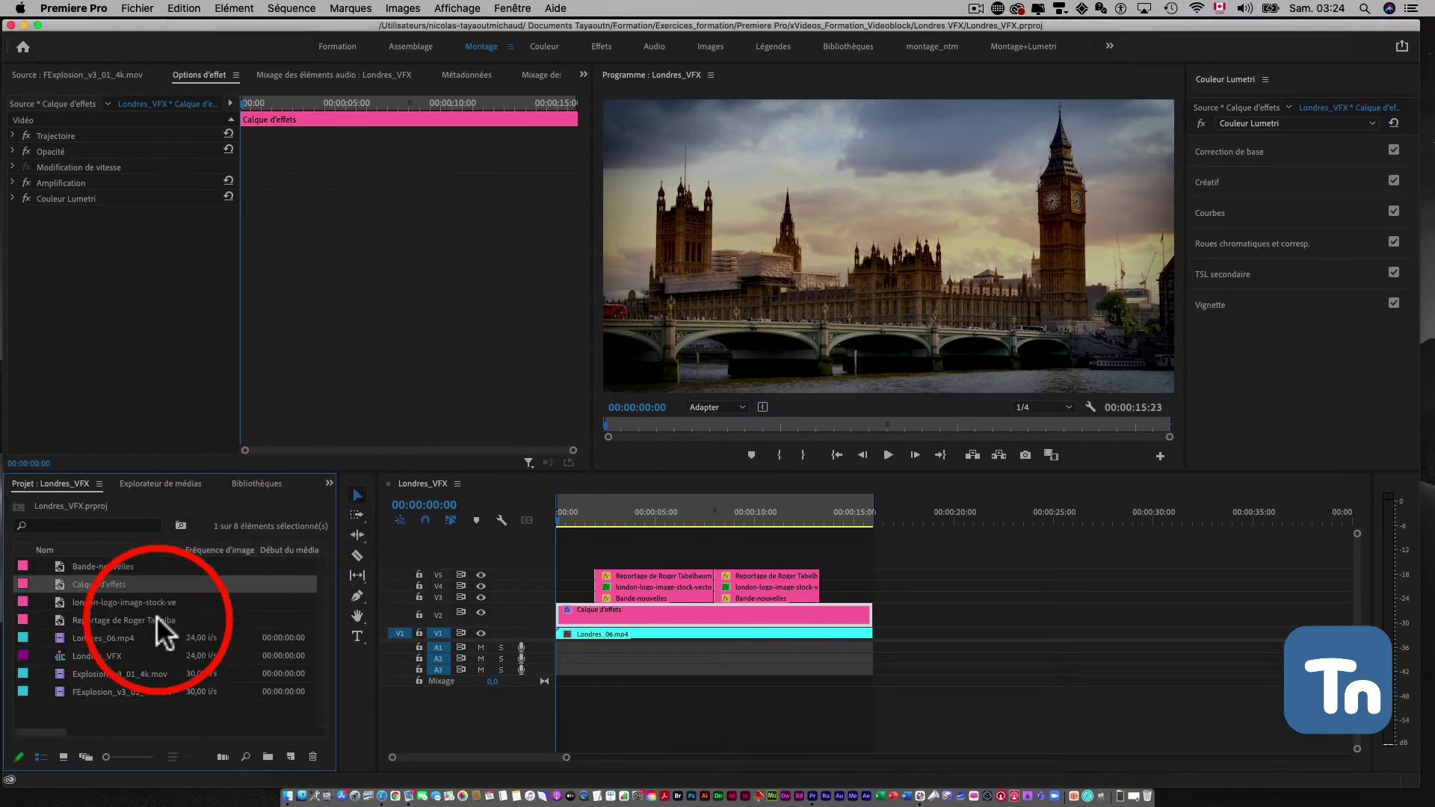
{"action": "double_click", "coordinate": [59, 638]}
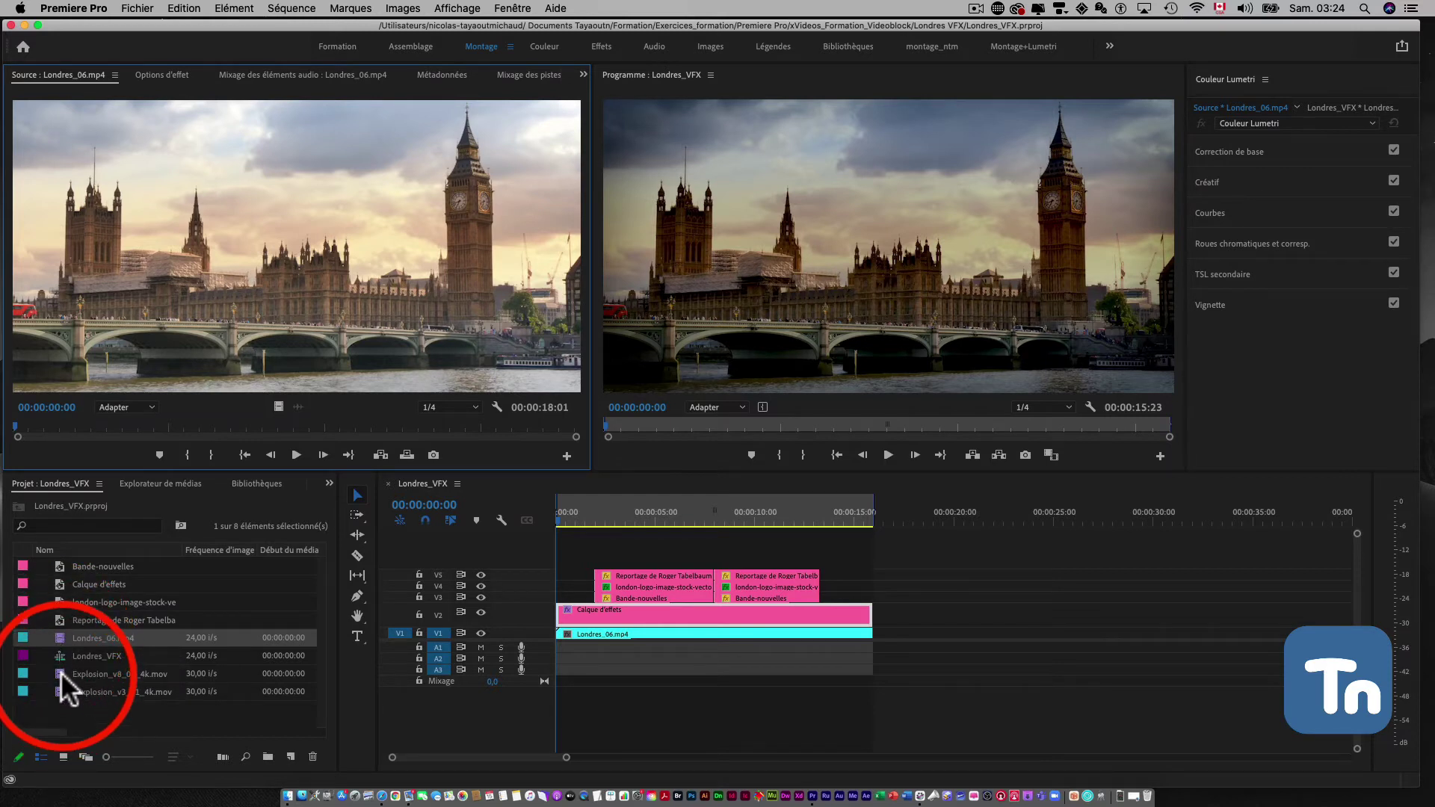
{"action": "double_click", "coordinate": [61, 673]}
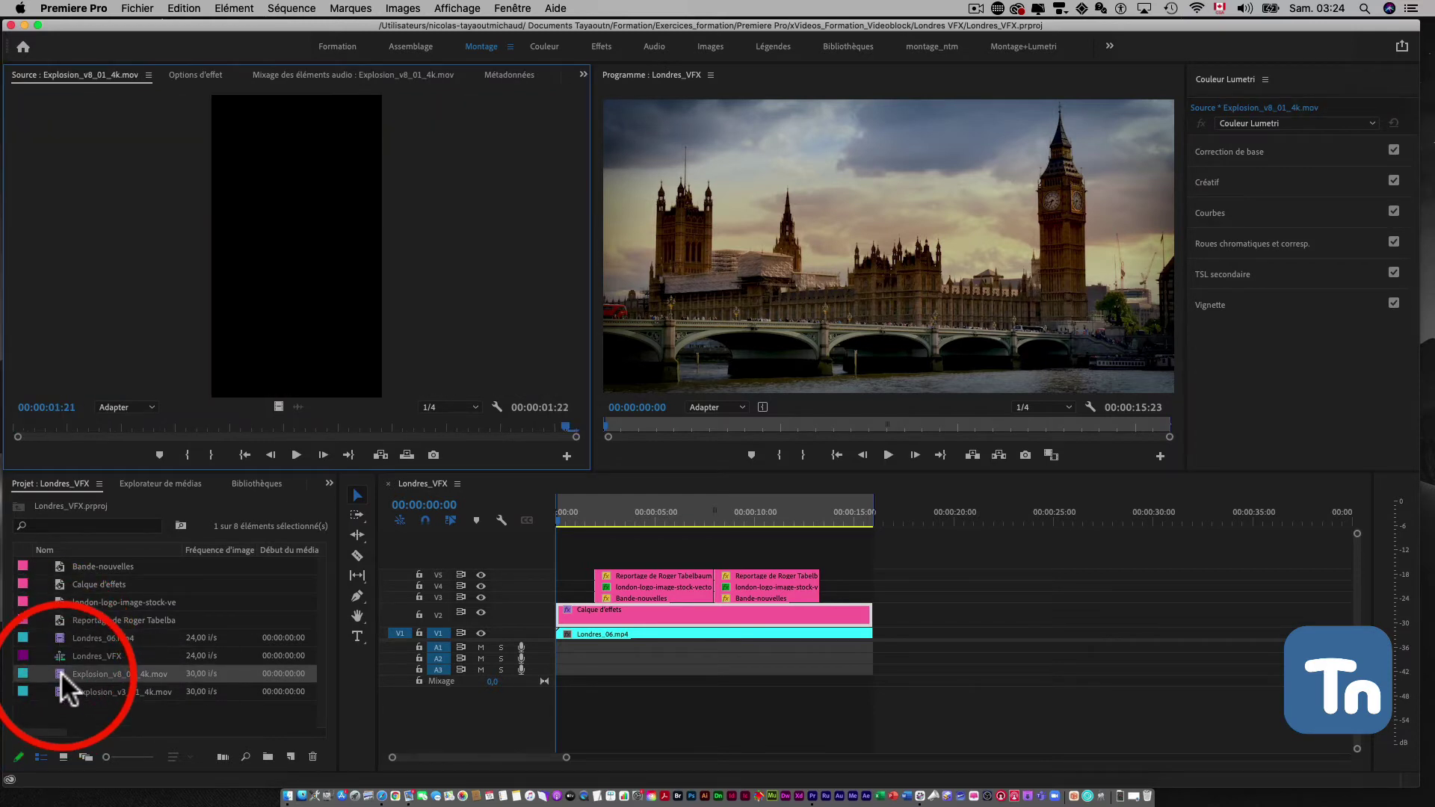
Place Explosion_v8_01_4k.mov on a new V6 track near 4 seconds and scrub to check it.
{"action": "mouse_move", "coordinate": [56, 671]}
{"action": "left_mouse_down"}
{"action": "mouse_move", "coordinate": [467, 627]}
{"action": "mouse_move", "coordinate": [641, 557]}
{"action": "left_mouse_up"}
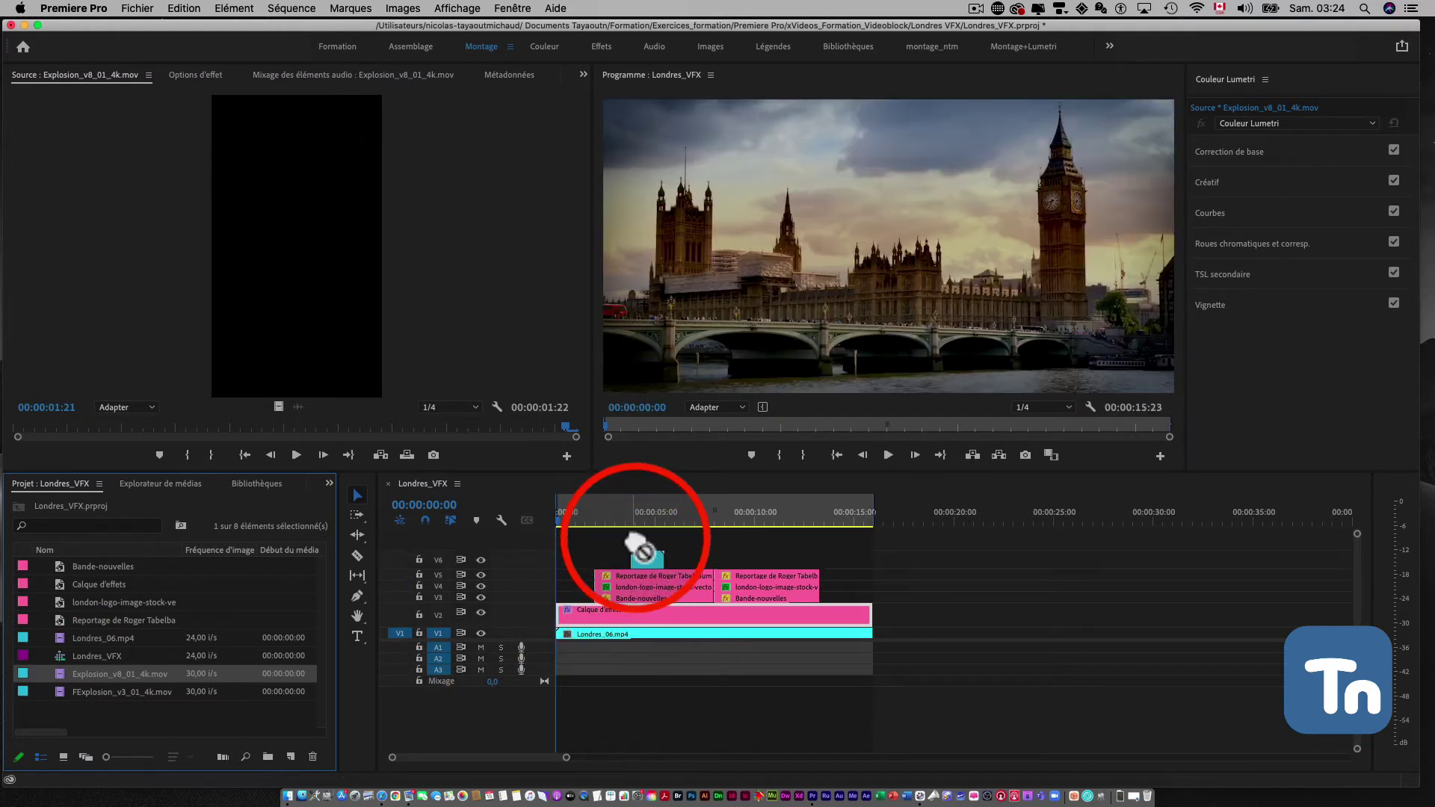
{"action": "left_click_drag", "start_coordinate": [585, 515], "coordinate": [643, 520]}
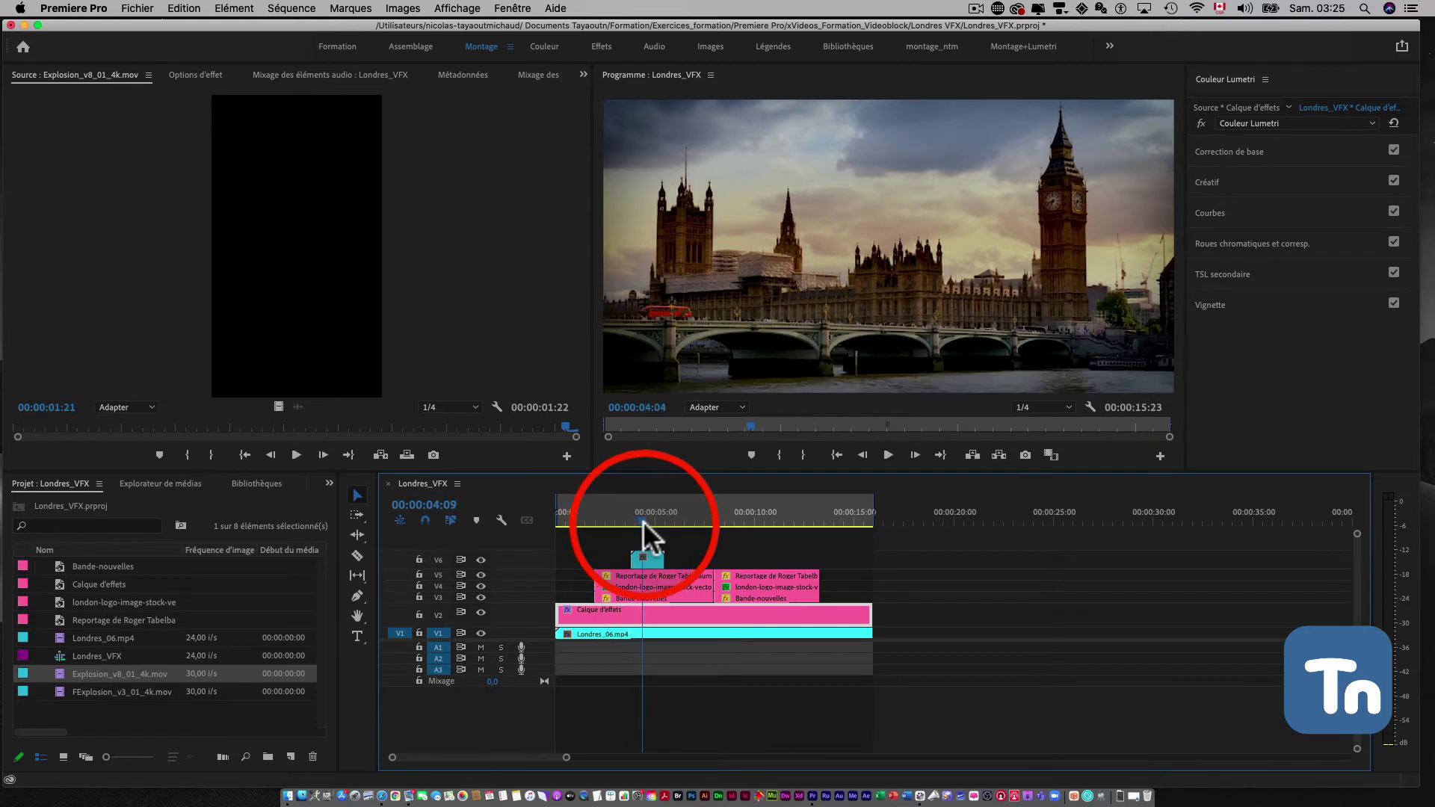
{"action": "left_click_drag", "start_coordinate": [643, 520], "coordinate": [620, 523]}
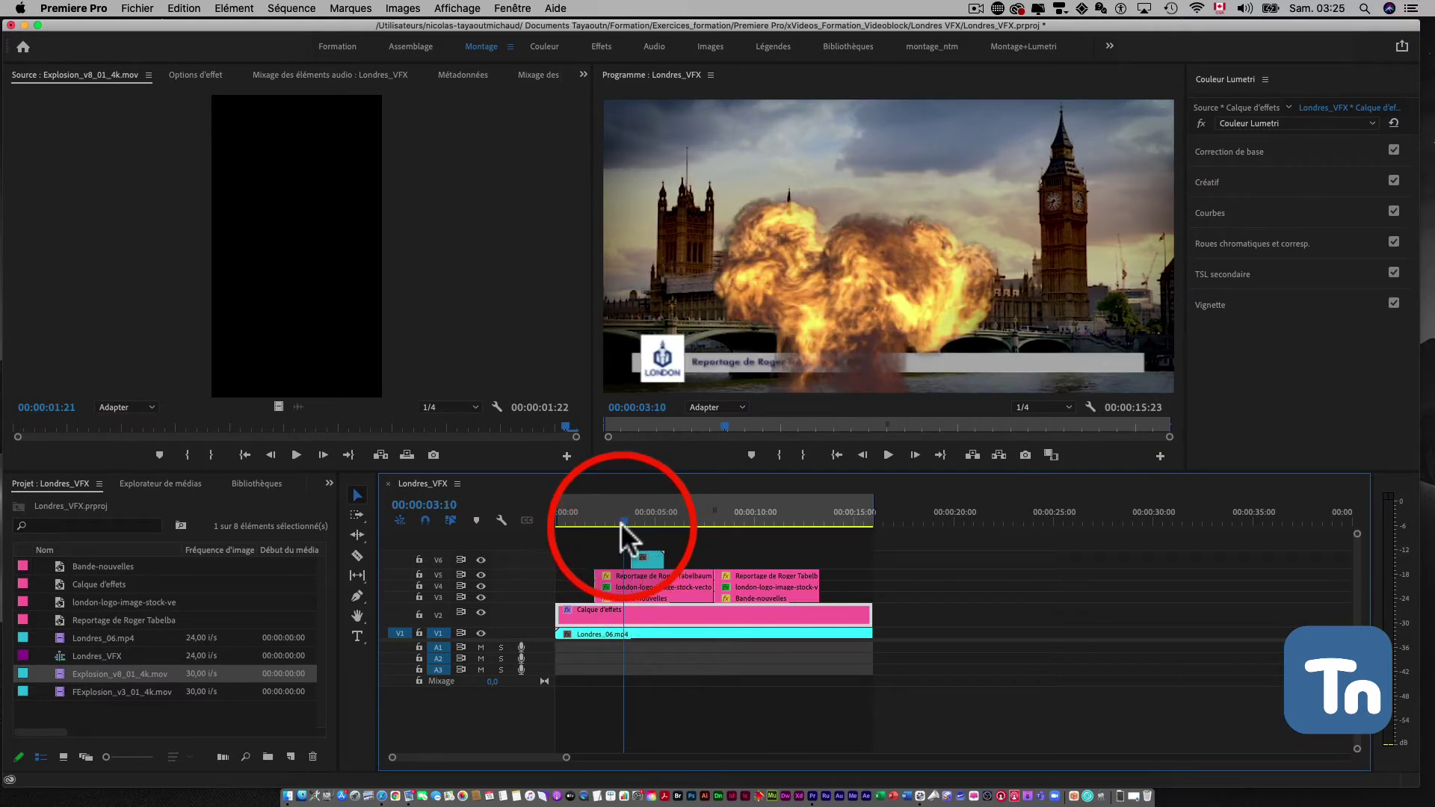
{"action": "key", "text": "space"}
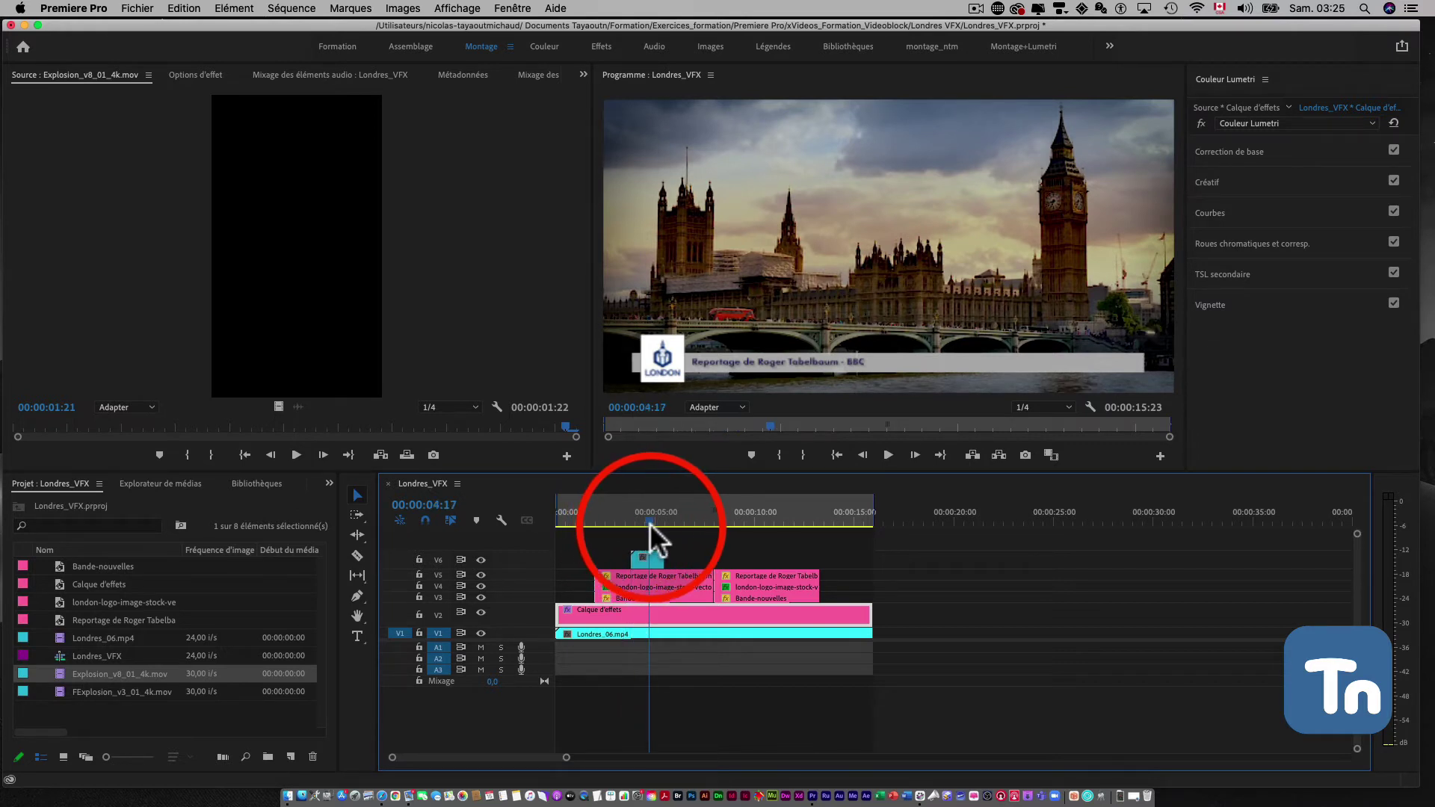
{"action": "left_click", "coordinate": [652, 523]}
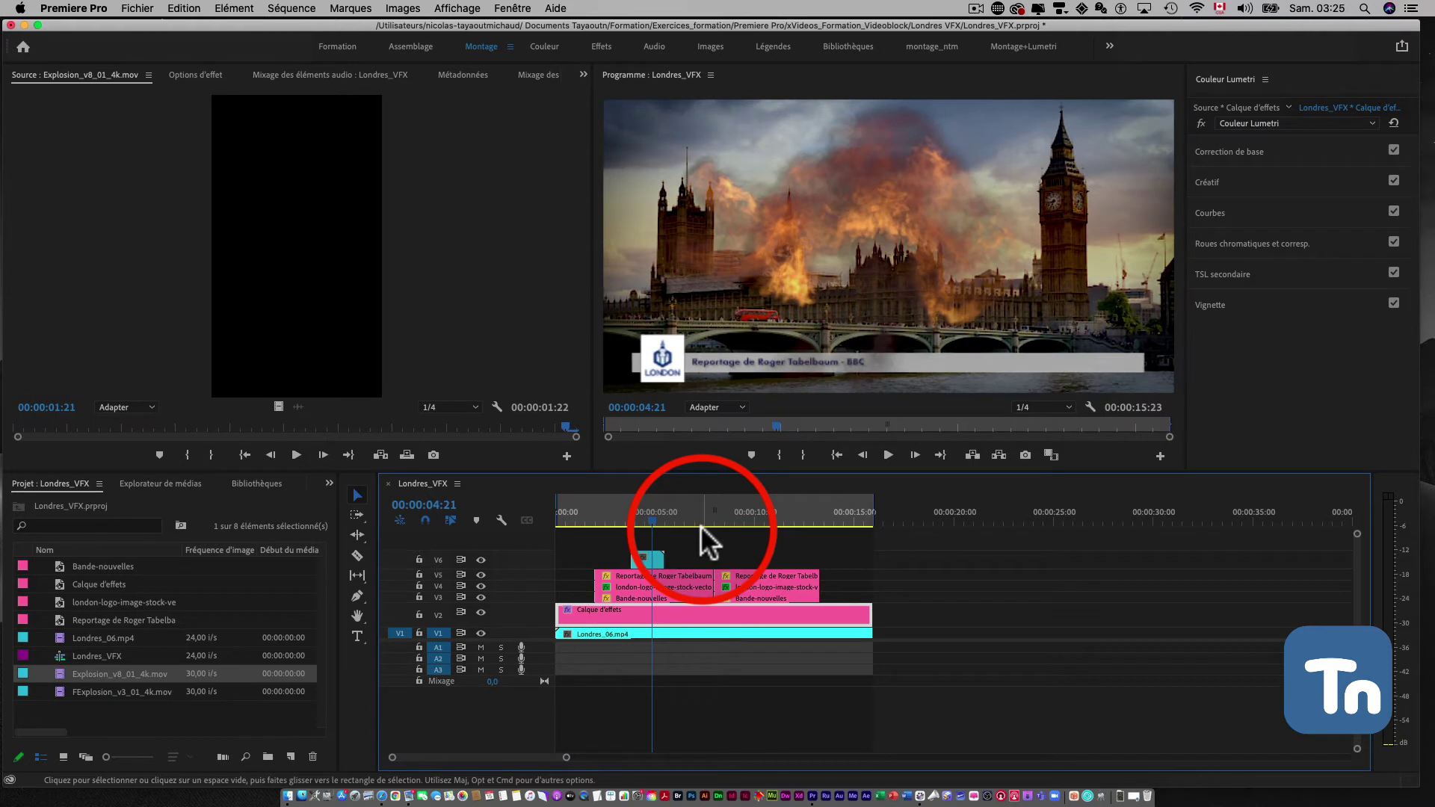
{"action": "left_click", "coordinate": [644, 558]}
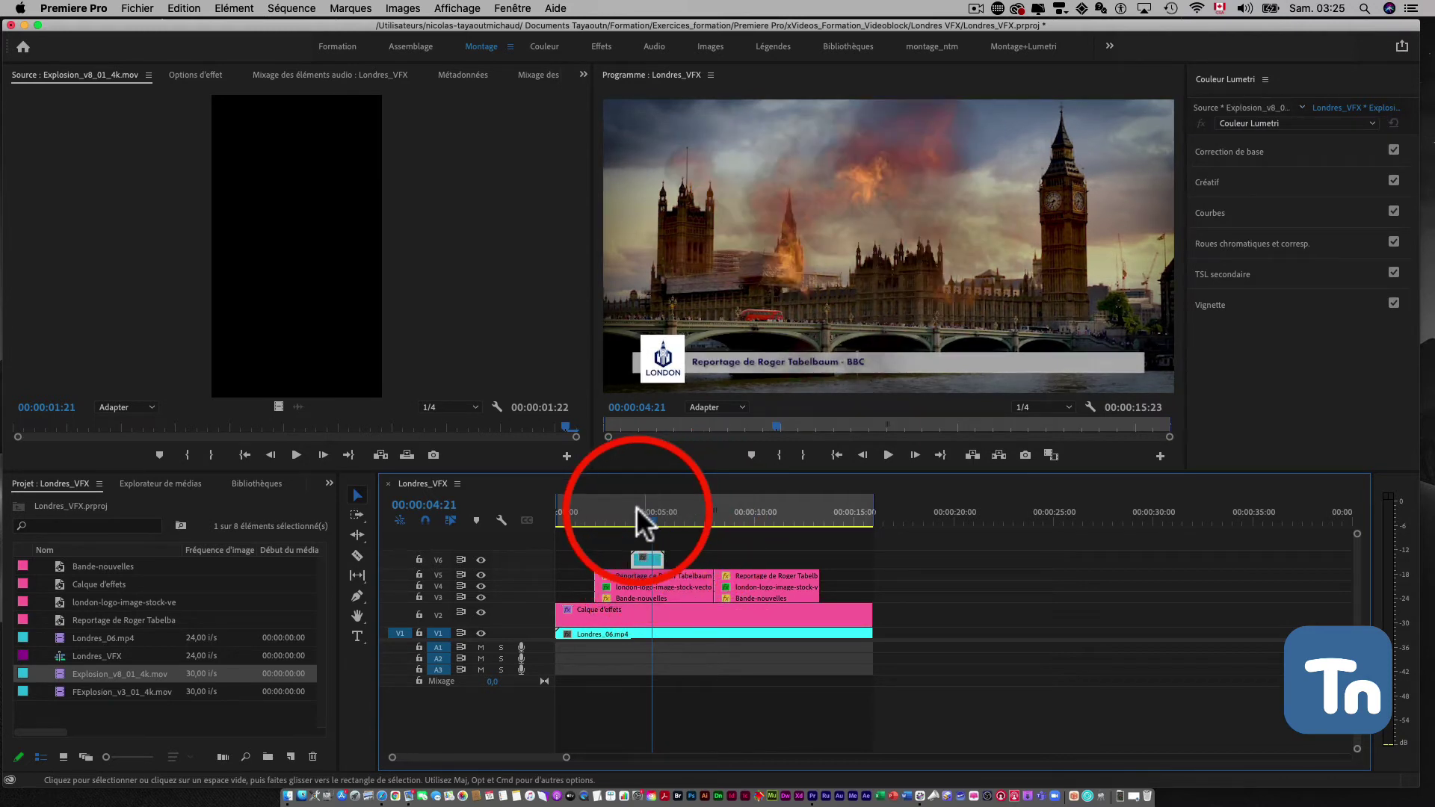
{"action": "mouse_move", "coordinate": [636, 507]}
{"action": "left_mouse_down"}
{"action": "mouse_move", "coordinate": [644, 519]}
{"action": "mouse_move", "coordinate": [632, 517]}
{"action": "left_mouse_up"}
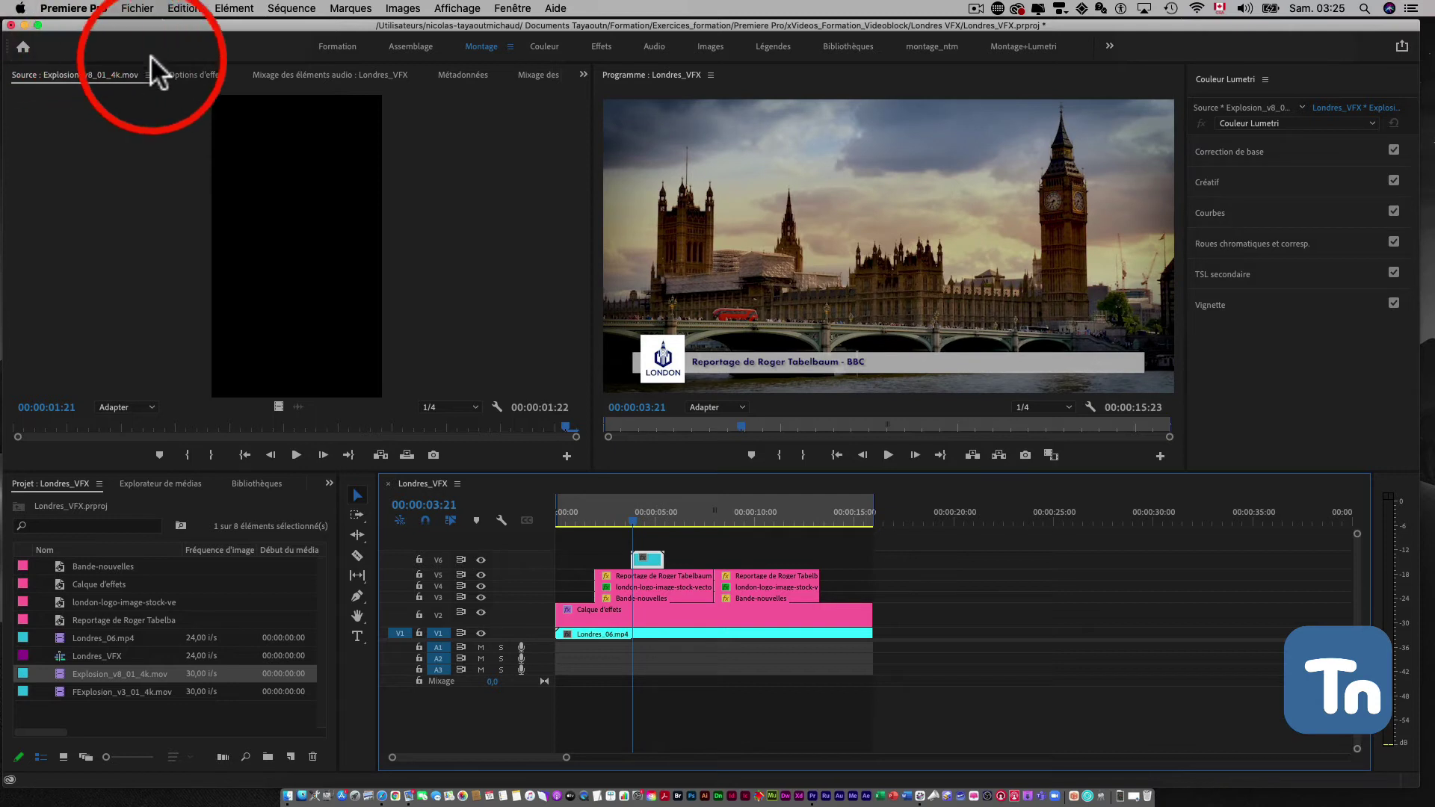
Show the explosion clip's Motion settings at 00:00:04:05 and drag its position upward.
{"action": "left_click", "coordinate": [193, 73]}
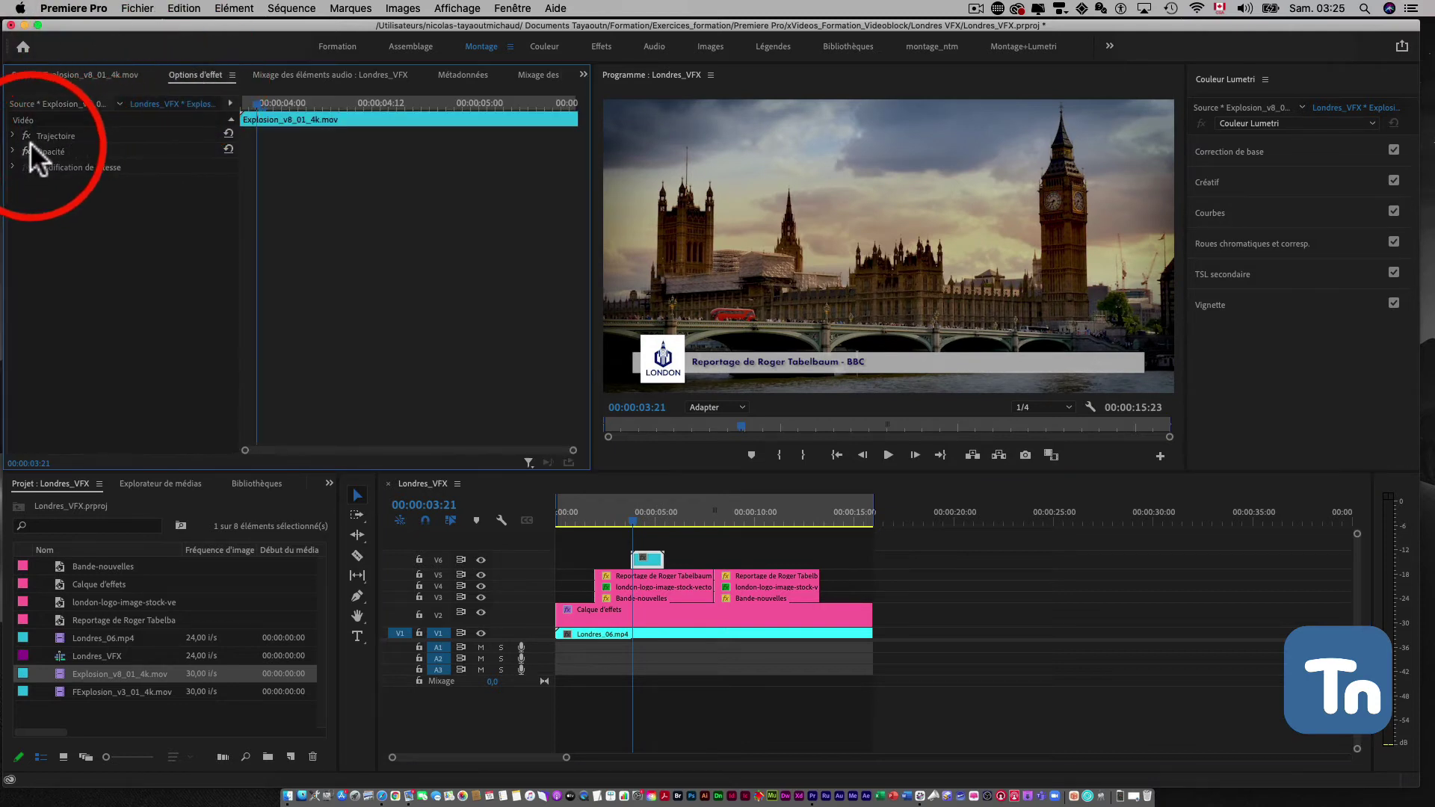
{"action": "left_click", "coordinate": [12, 135]}
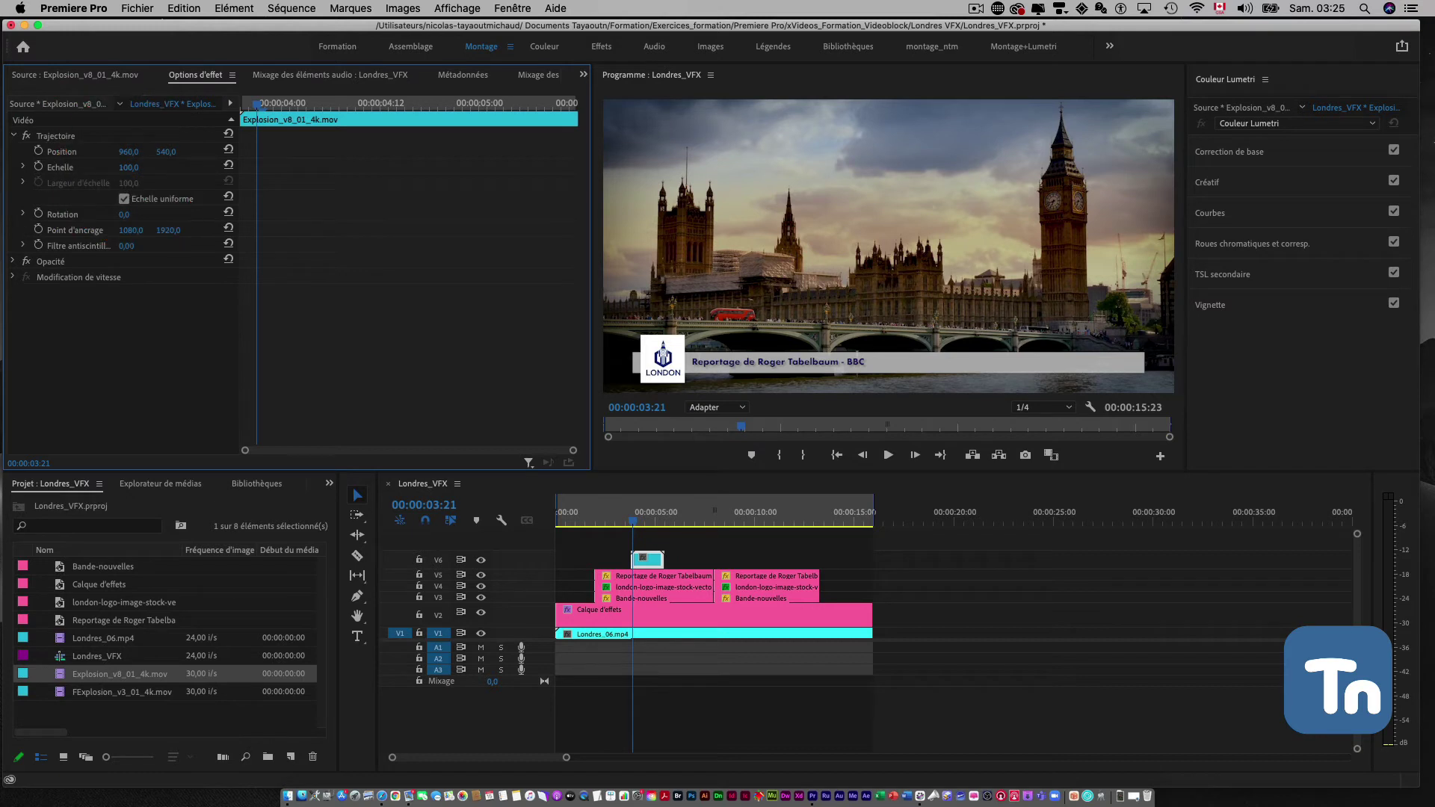
{"action": "left_click", "coordinate": [133, 167]}
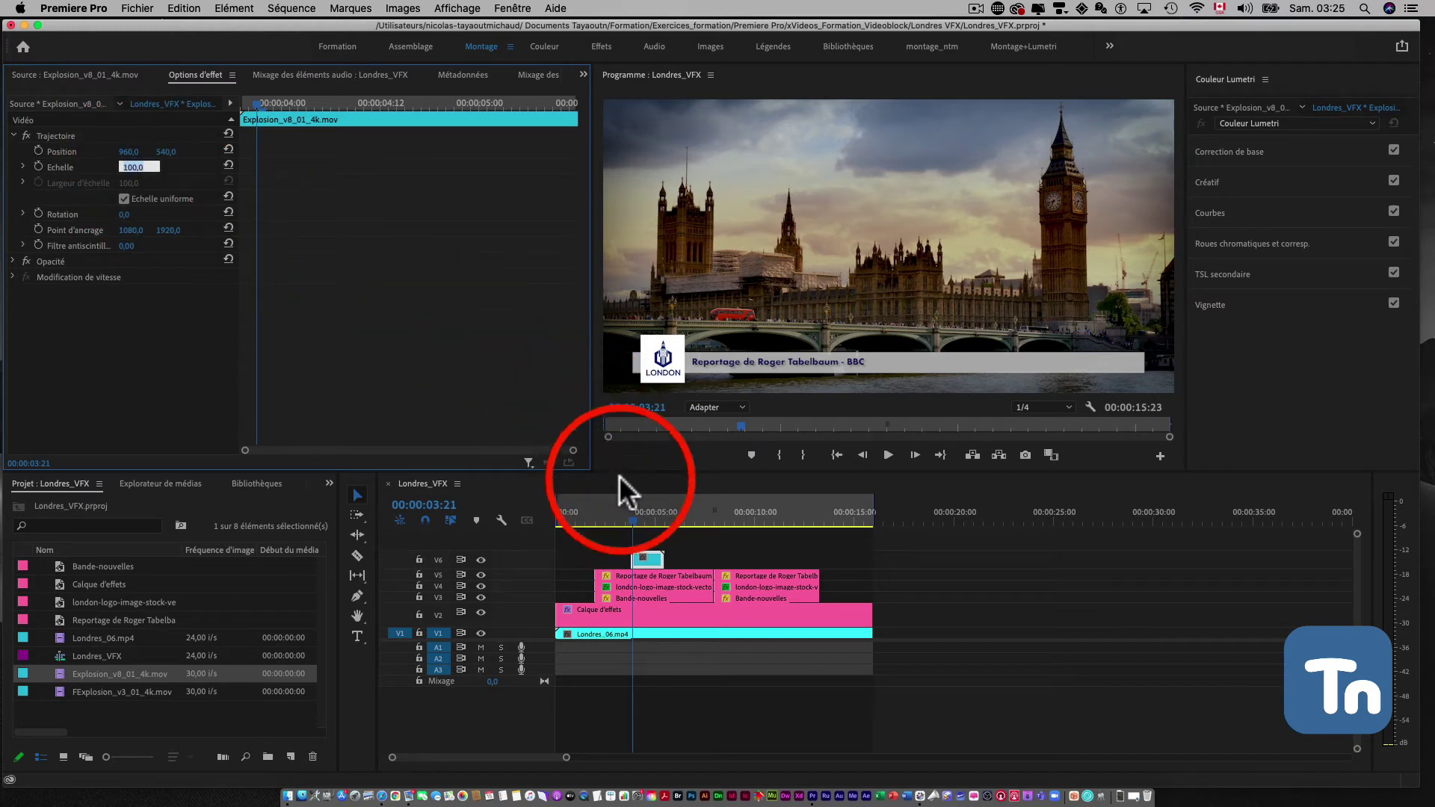
{"action": "left_click", "coordinate": [639, 519]}
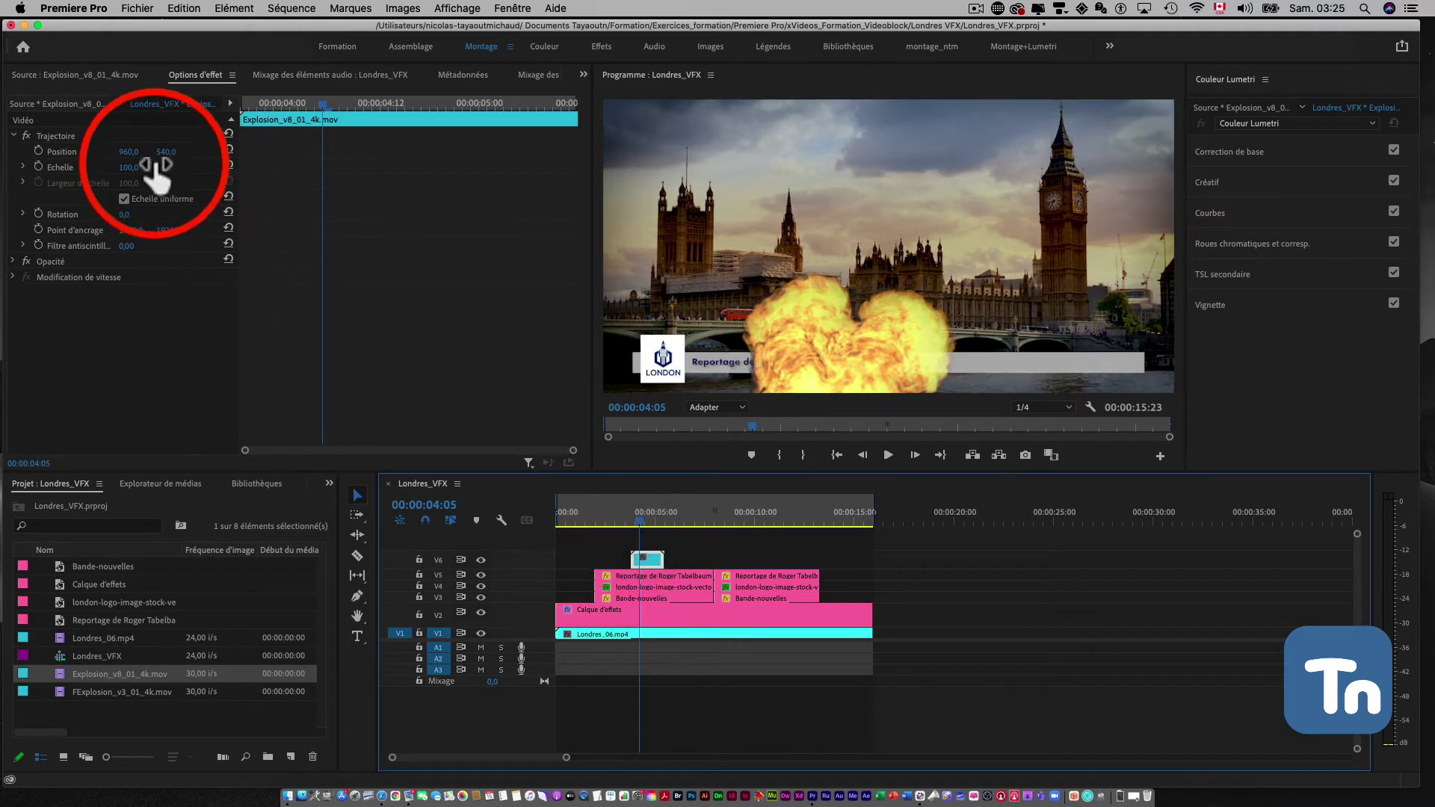
{"action": "left_click_drag", "start_coordinate": [167, 150], "coordinate": [112, 151]}
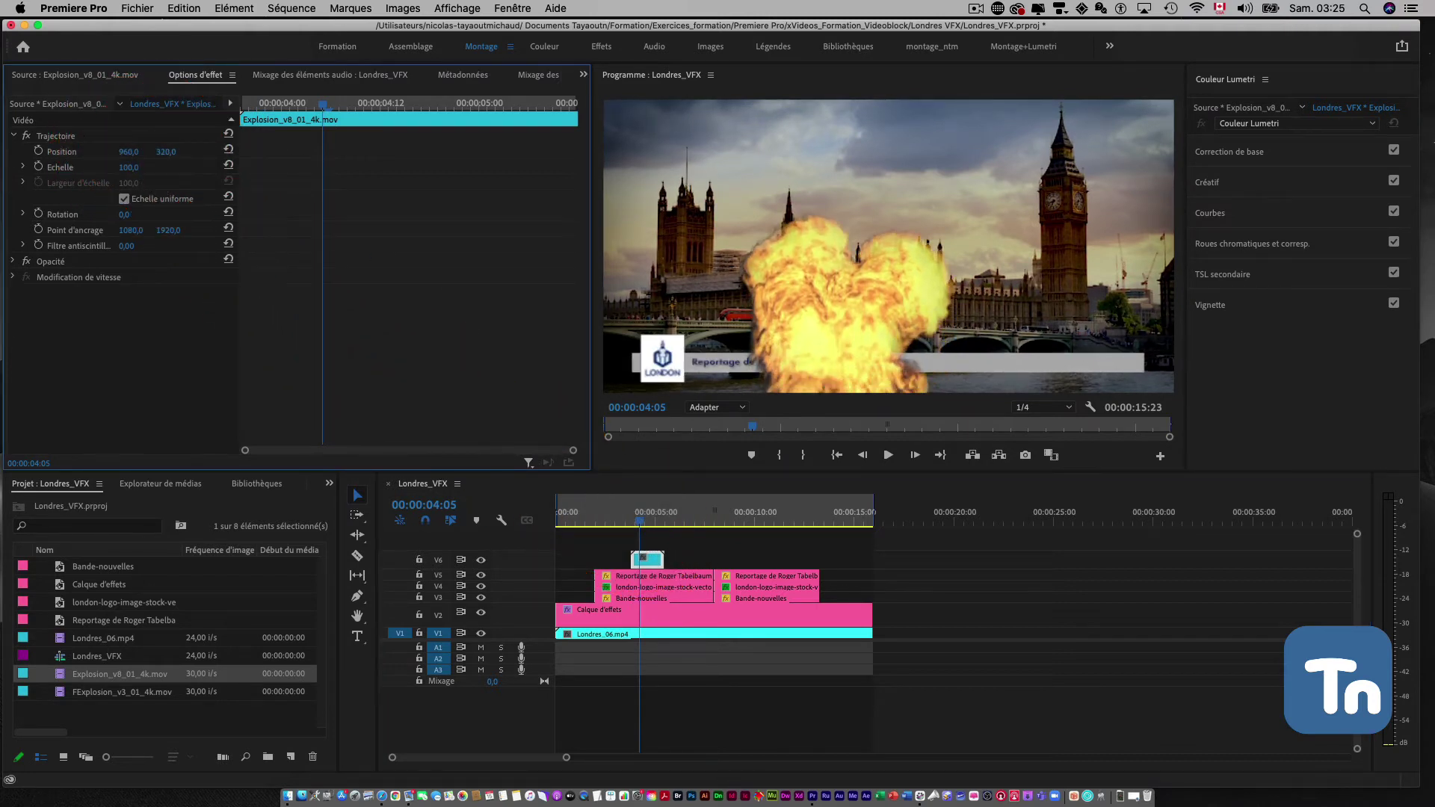
{"action": "left_click_drag", "start_coordinate": [167, 151], "coordinate": [169, 168]}
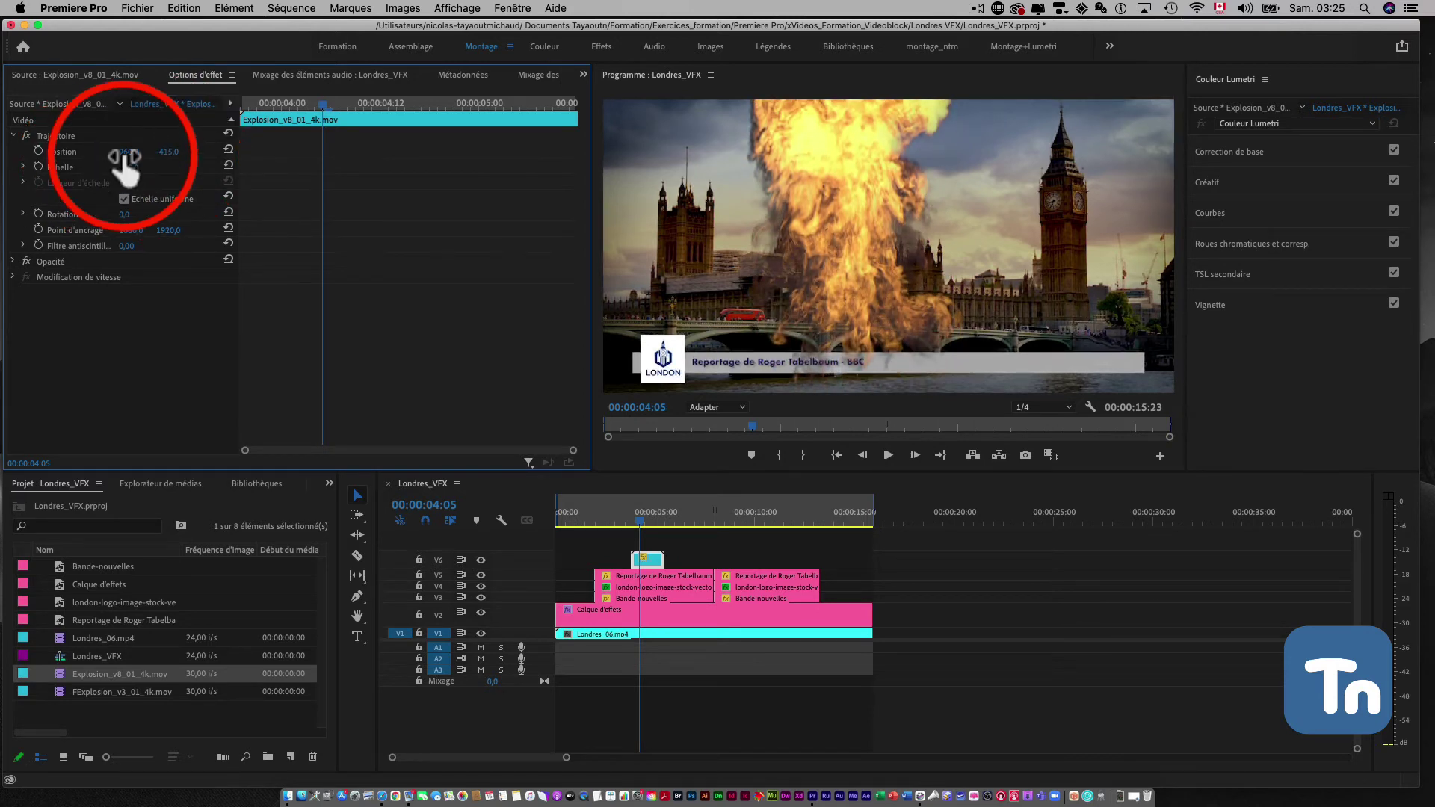
{"action": "mouse_move", "coordinate": [124, 154]}
{"action": "left_mouse_down"}
{"action": "mouse_move", "coordinate": [112, 154]}
{"action": "mouse_move", "coordinate": [133, 168]}
{"action": "left_mouse_up"}
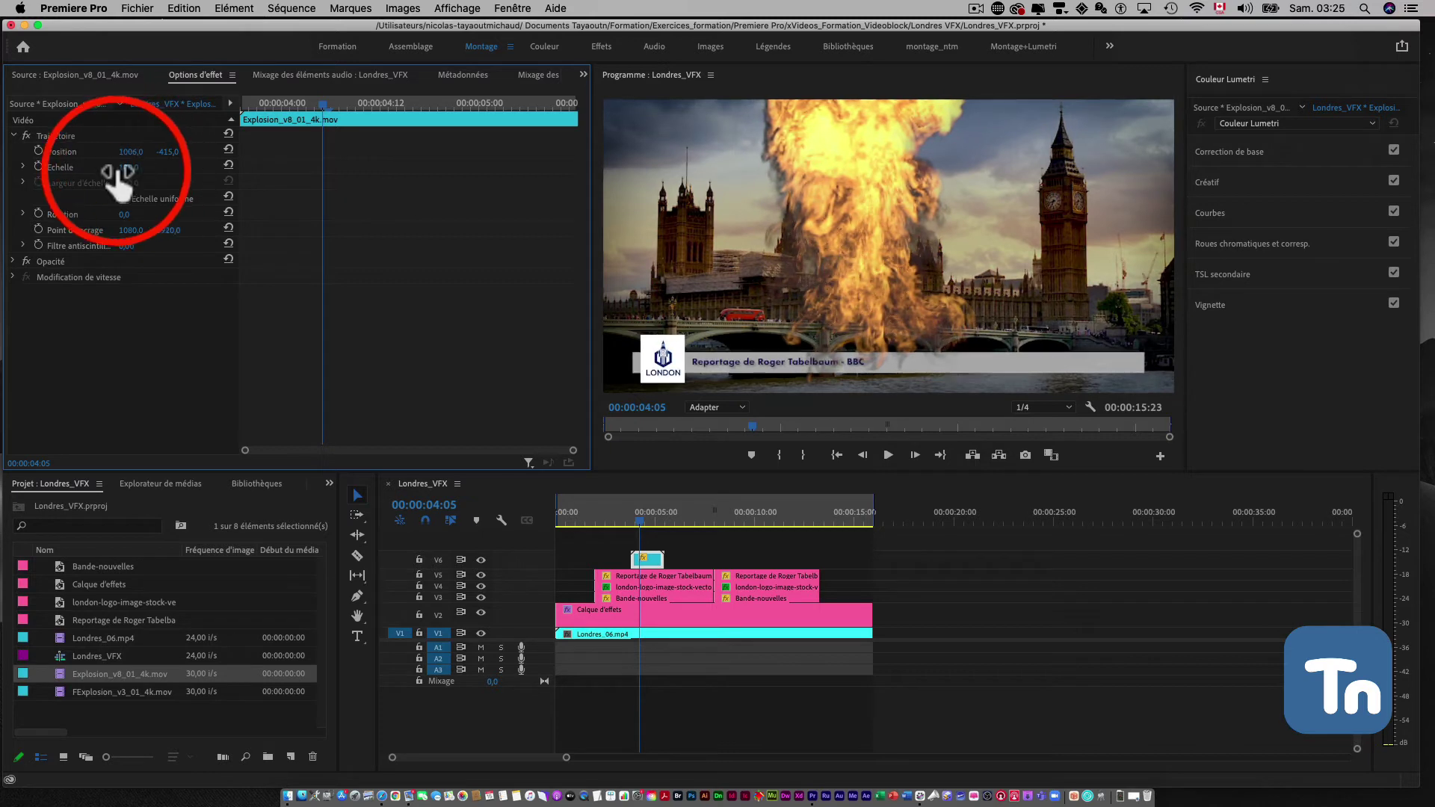
Try scale values including 145, then set the explosion's scale to 50.
{"action": "left_click", "coordinate": [91, 164]}
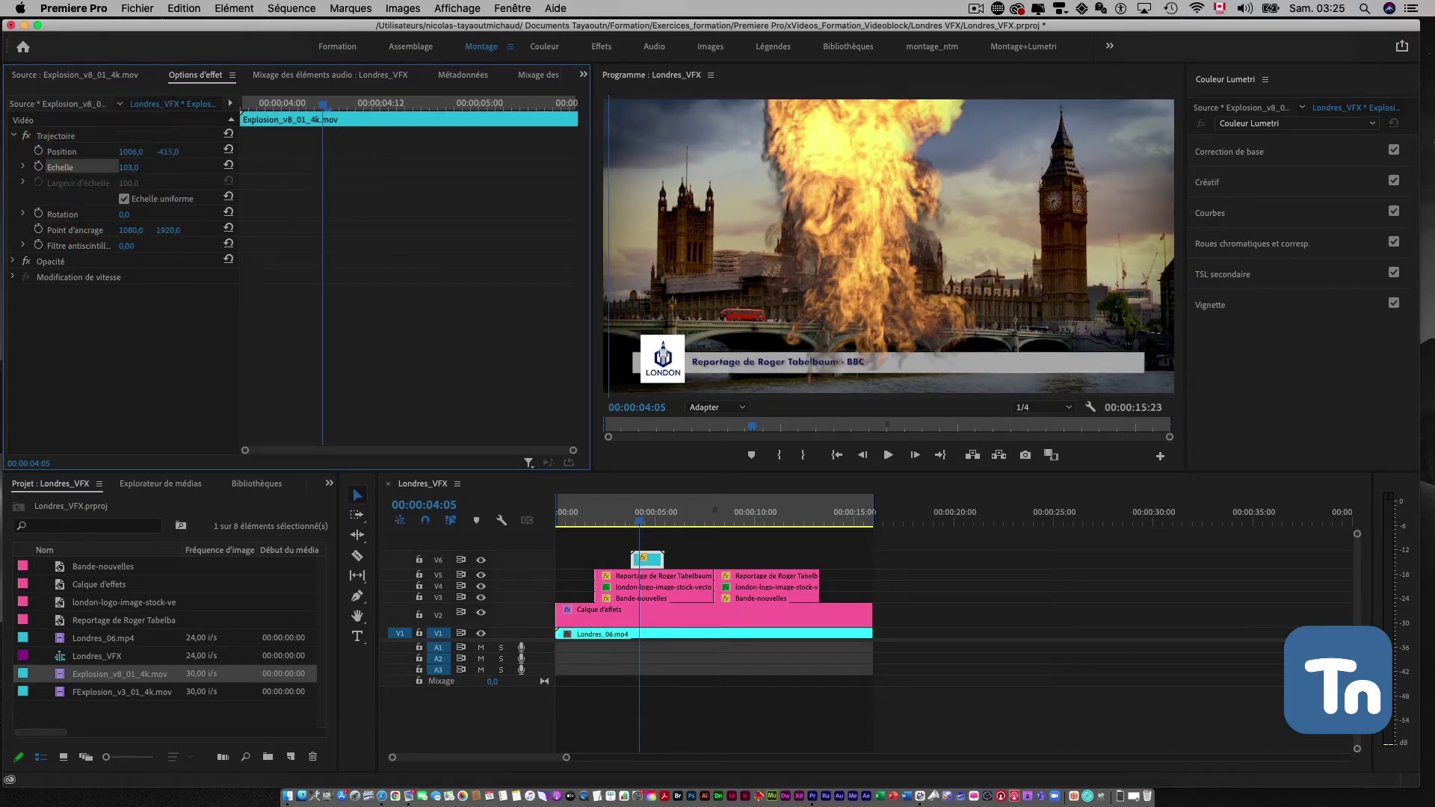
{"action": "left_click_drag", "start_coordinate": [128, 167], "coordinate": [142, 168]}
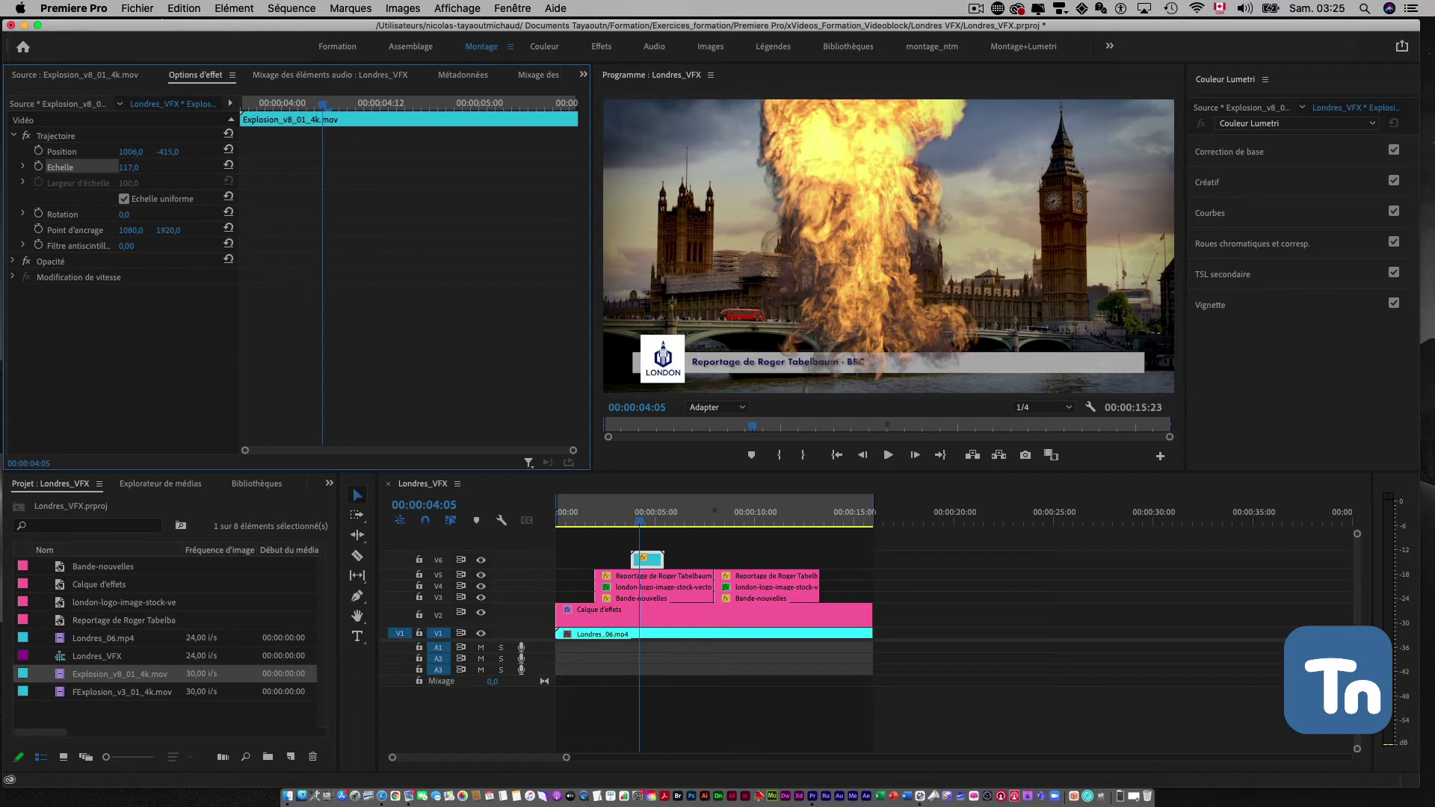
{"action": "left_click", "coordinate": [140, 171]}
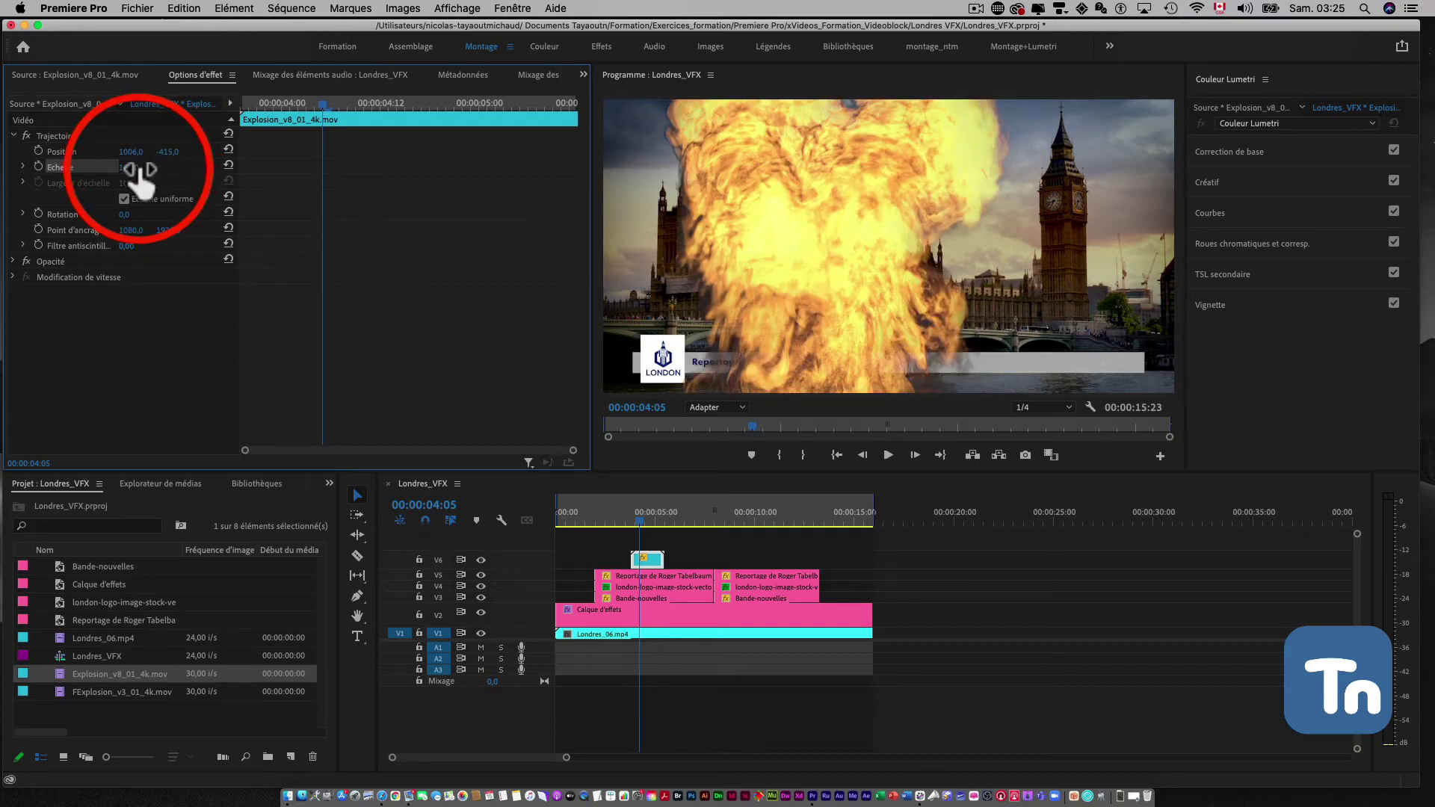
{"action": "type", "text": "145"}
{"action": "key", "text": "Return"}
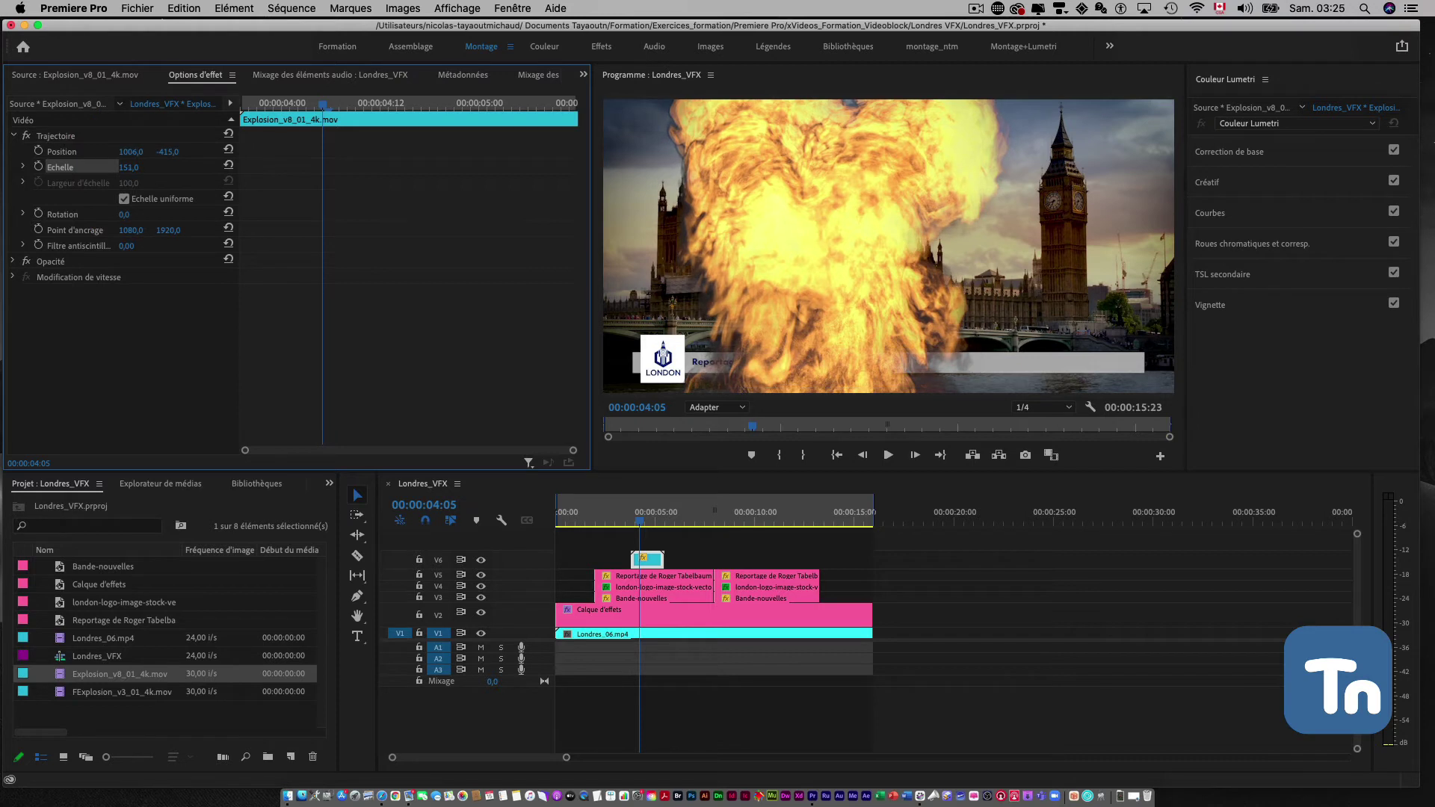
{"action": "left_click_drag", "start_coordinate": [128, 167], "coordinate": [120, 168]}
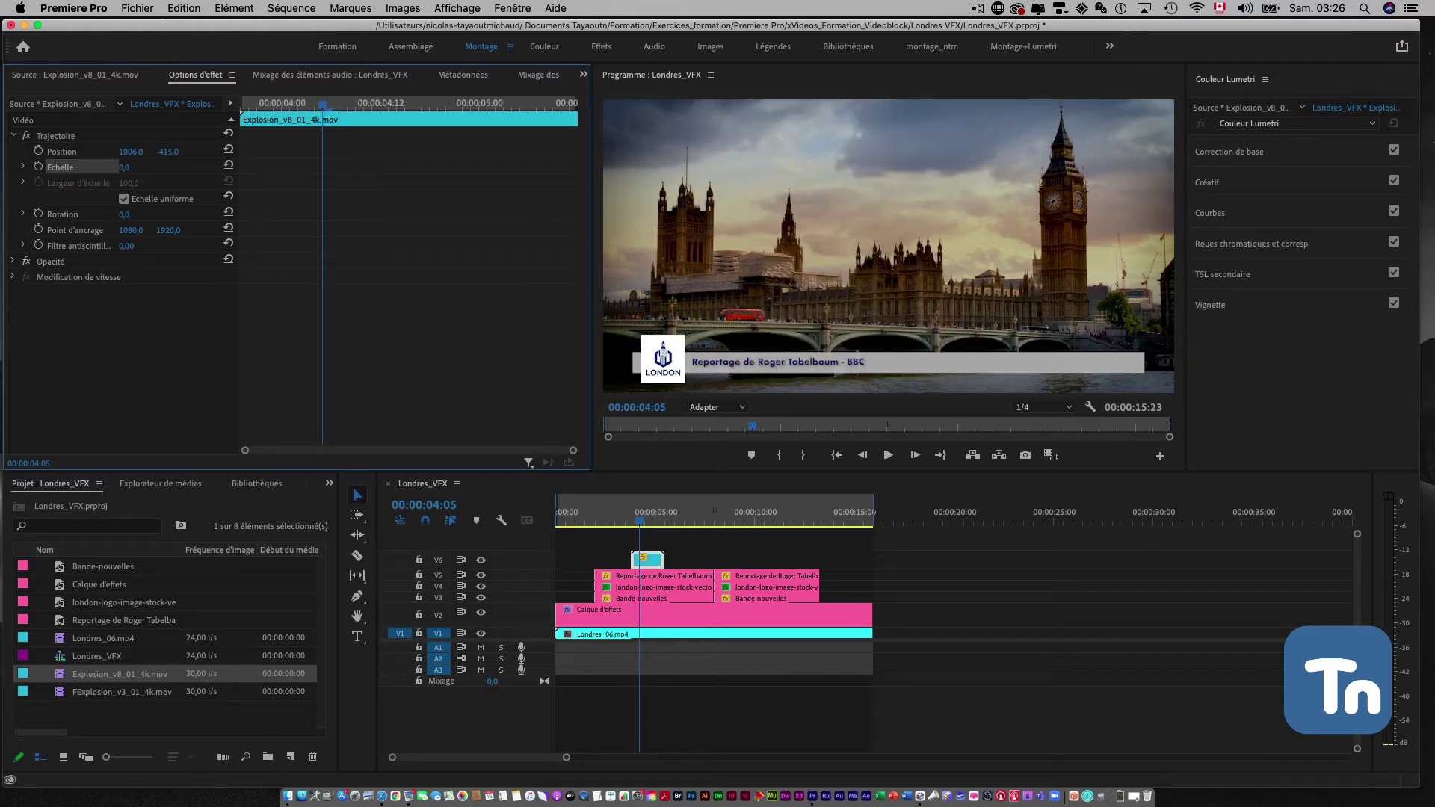
{"action": "left_click_drag", "start_coordinate": [124, 167], "coordinate": [187, 167]}
{"action": "left_click", "coordinate": [158, 168]}
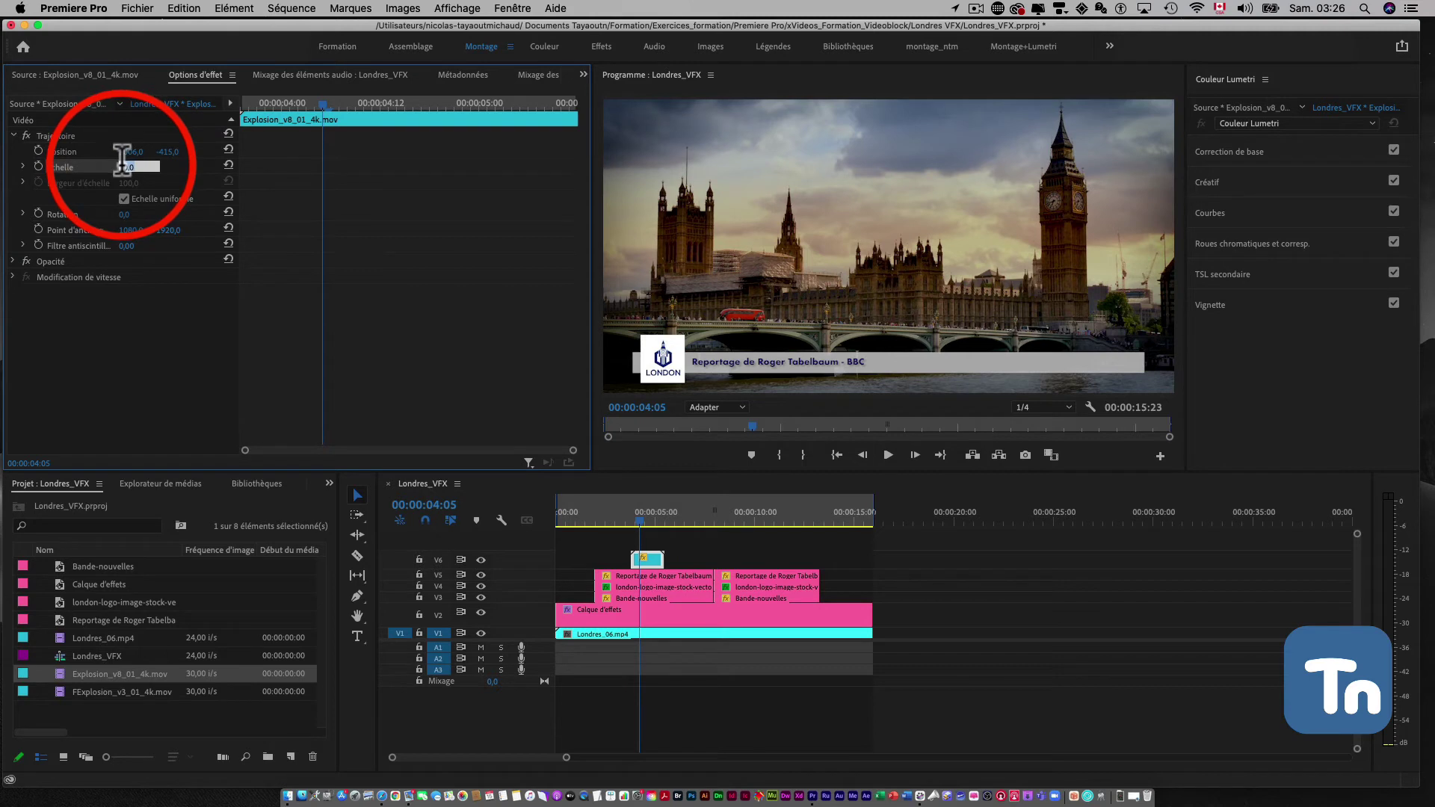
{"action": "type", "text": "50"}
{"action": "key", "text": "Return"}
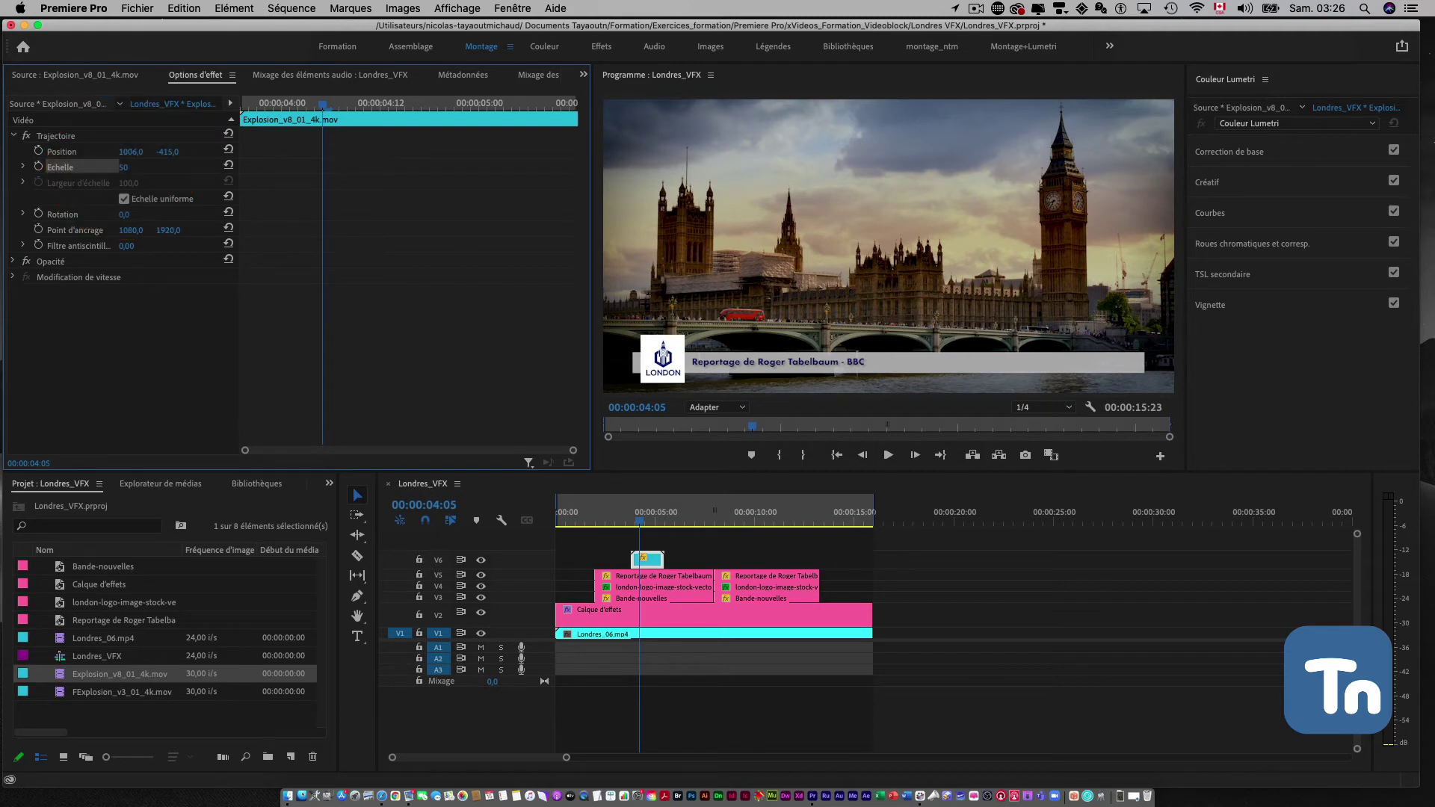
Position the explosion at 1006 / 214 over Westminster beside Big Ben.
{"action": "left_click", "coordinate": [123, 166]}
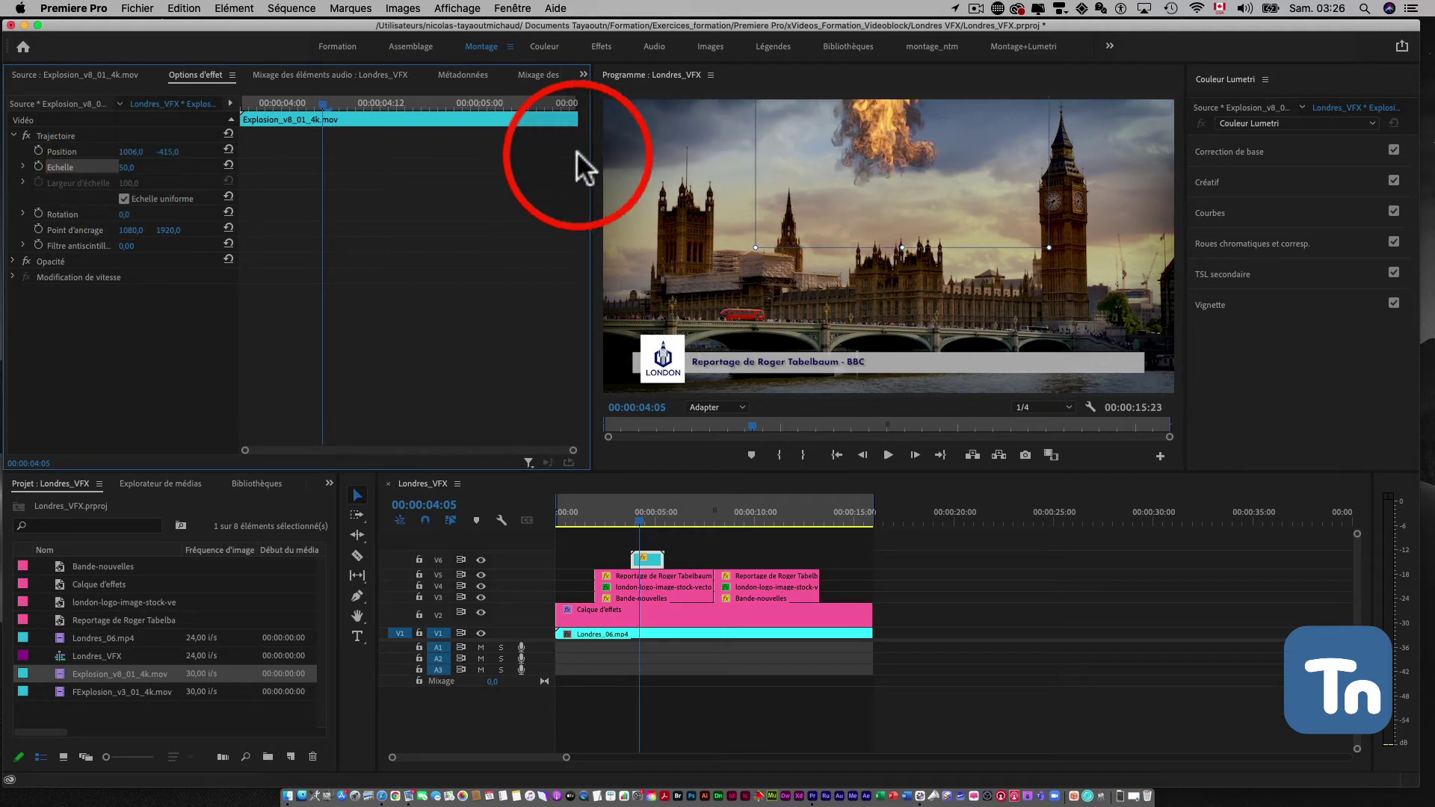
{"action": "left_click_drag", "start_coordinate": [169, 150], "coordinate": [194, 151]}
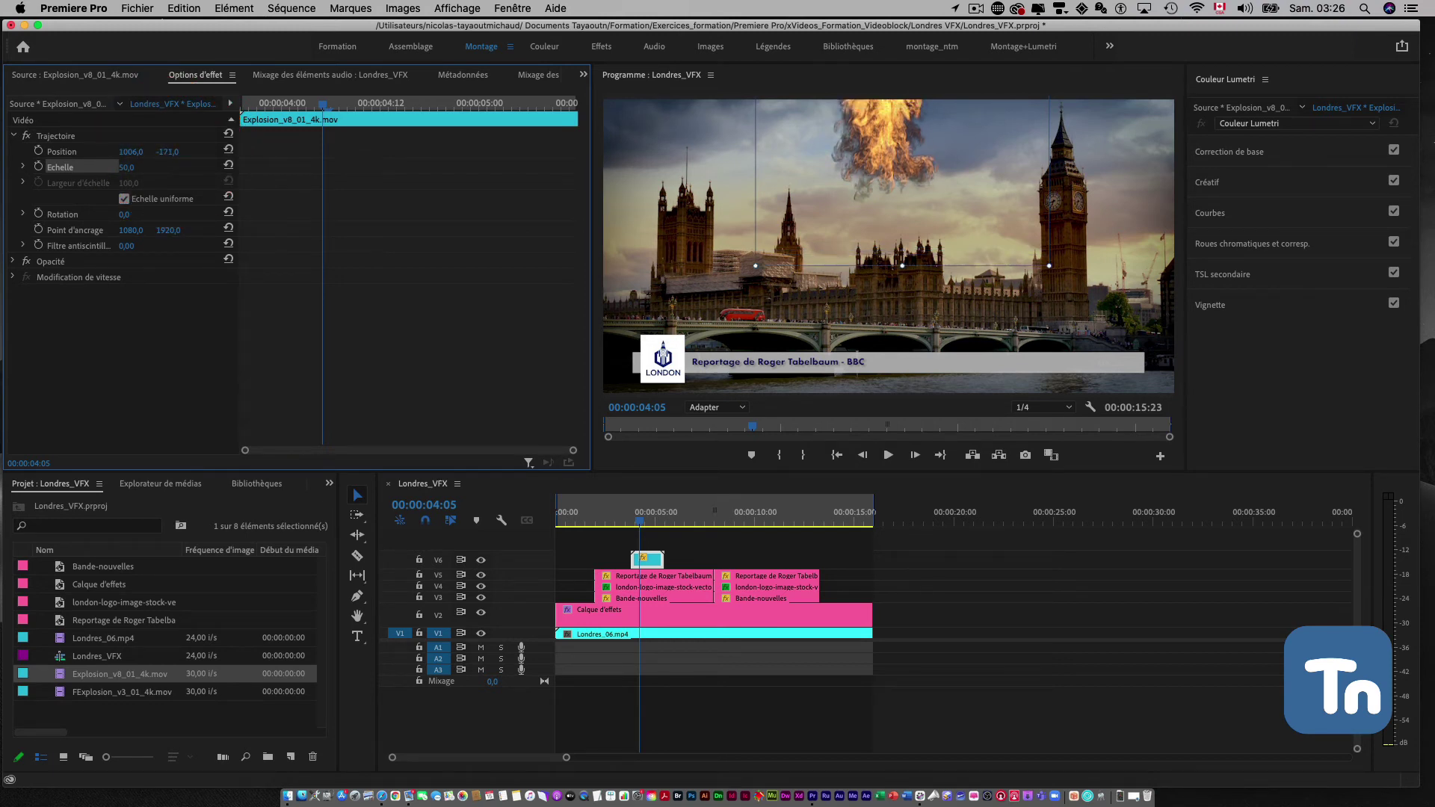
{"action": "left_click_drag", "start_coordinate": [167, 152], "coordinate": [217, 152]}
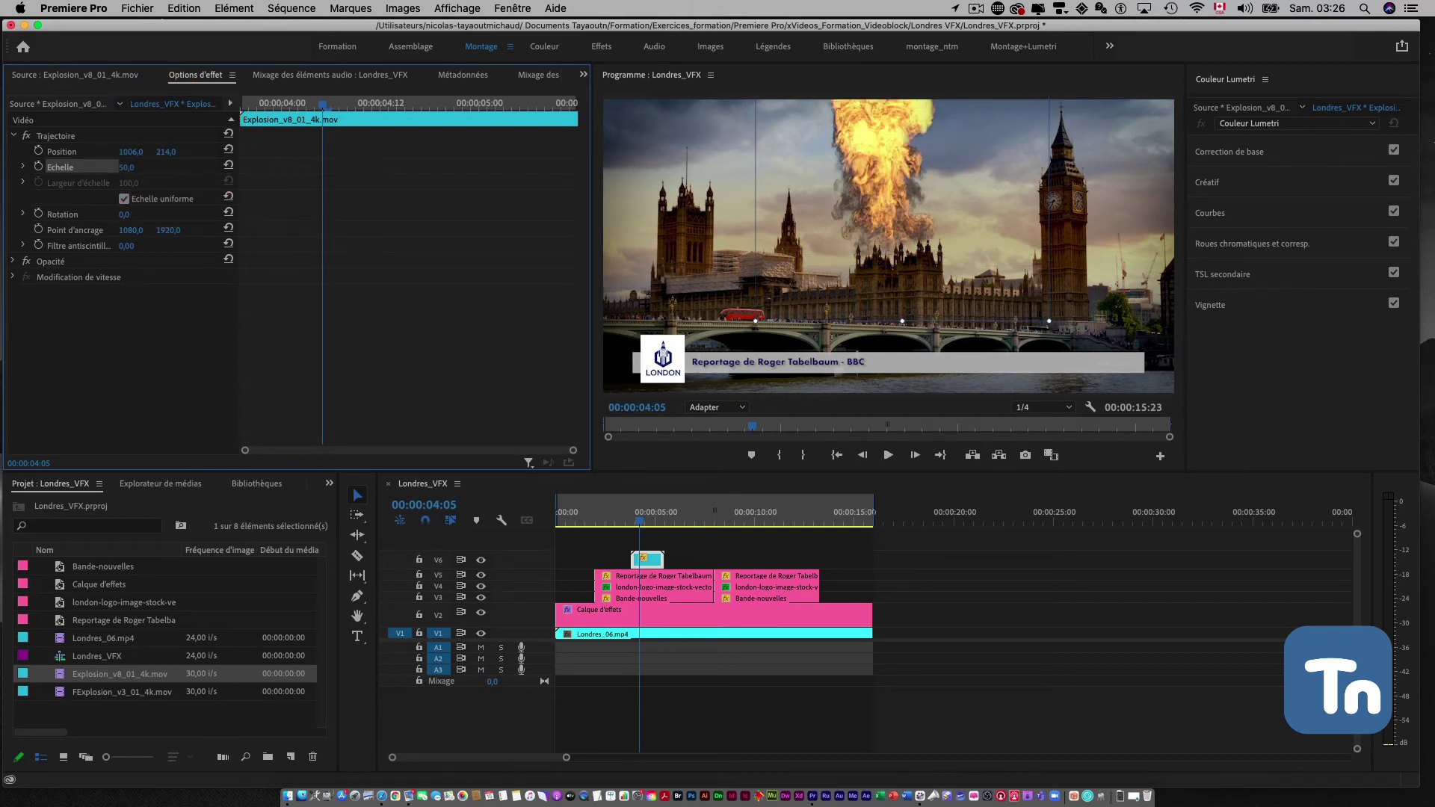
{"action": "mouse_move", "coordinate": [166, 152]}
{"action": "left_mouse_down"}
{"action": "mouse_move", "coordinate": [195, 152]}
{"action": "mouse_move", "coordinate": [157, 151]}
{"action": "left_mouse_up"}
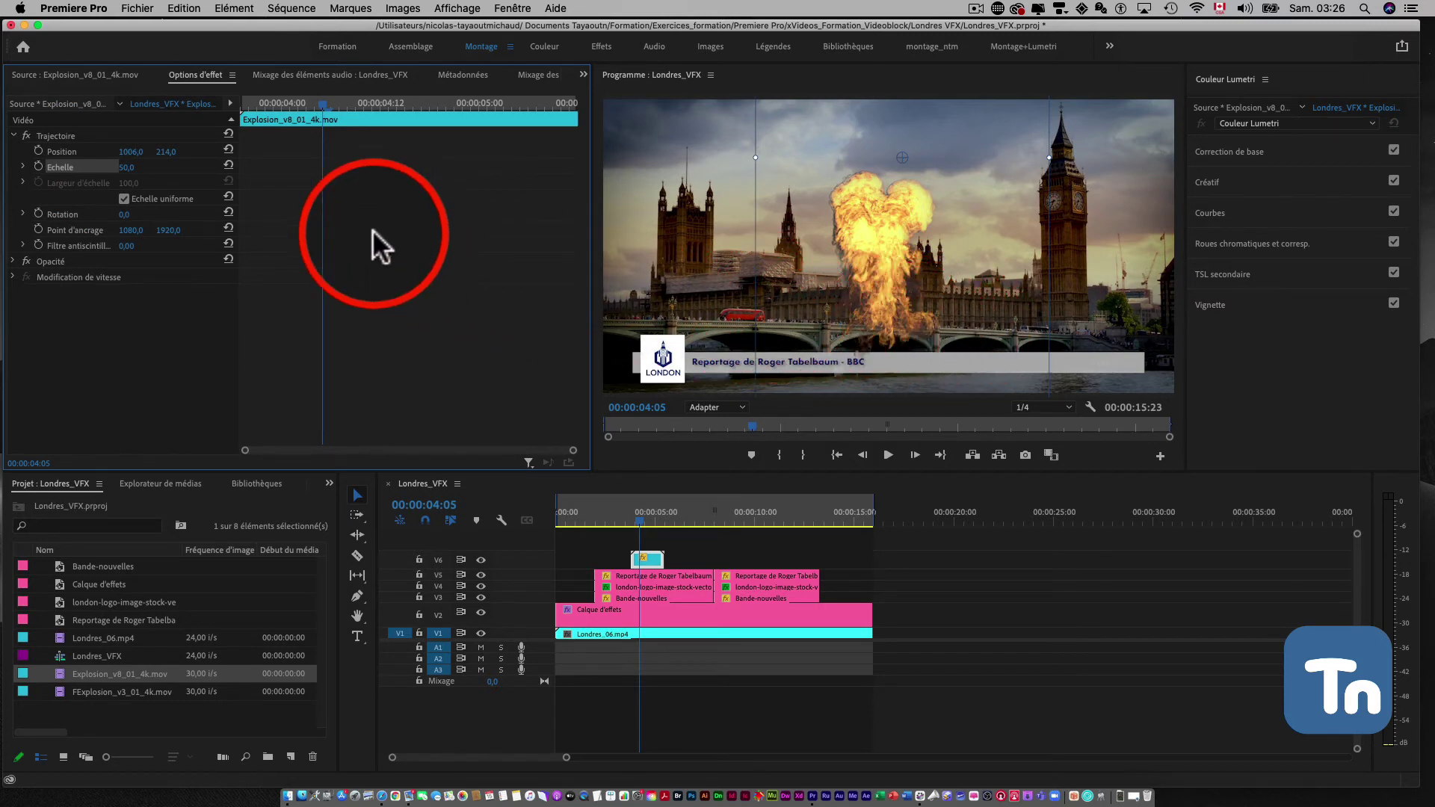
Correct the explosion's scale from a mistyped 440 to 40.
{"action": "left_click", "coordinate": [128, 167]}
{"action": "type", "text": "440"}
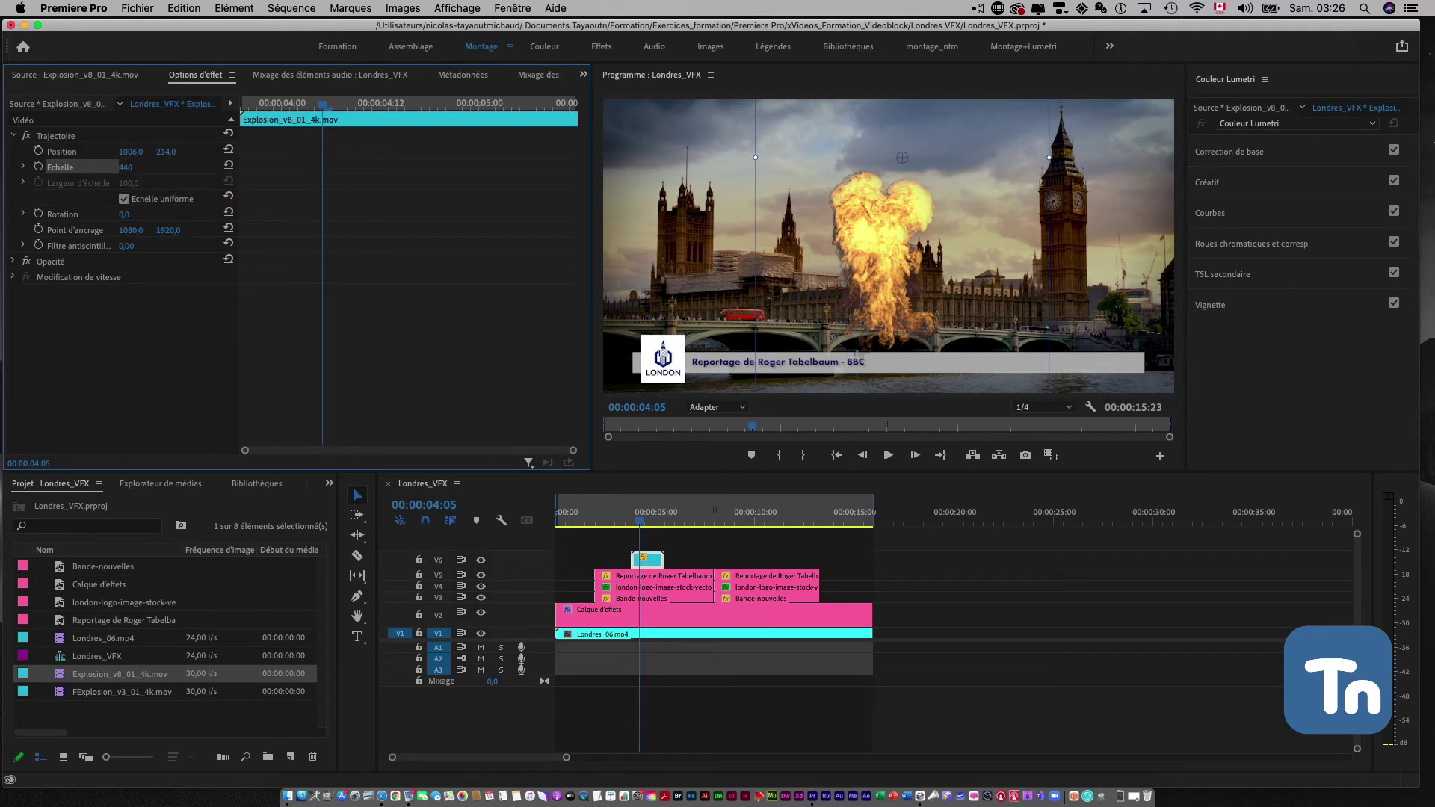
{"action": "key", "text": "Return"}
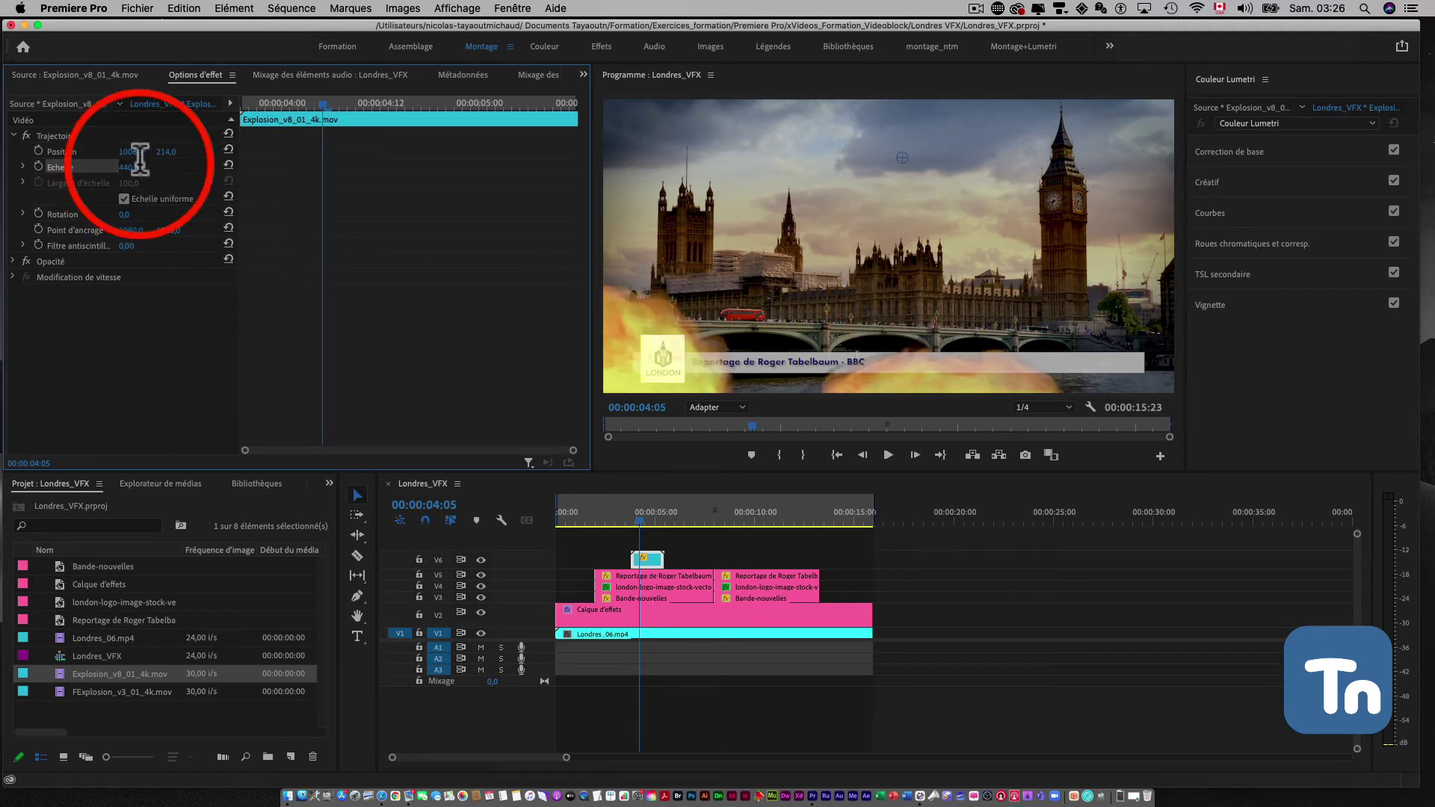
{"action": "left_click", "coordinate": [131, 167]}
{"action": "type", "text": "40"}
{"action": "key", "text": "Return"}
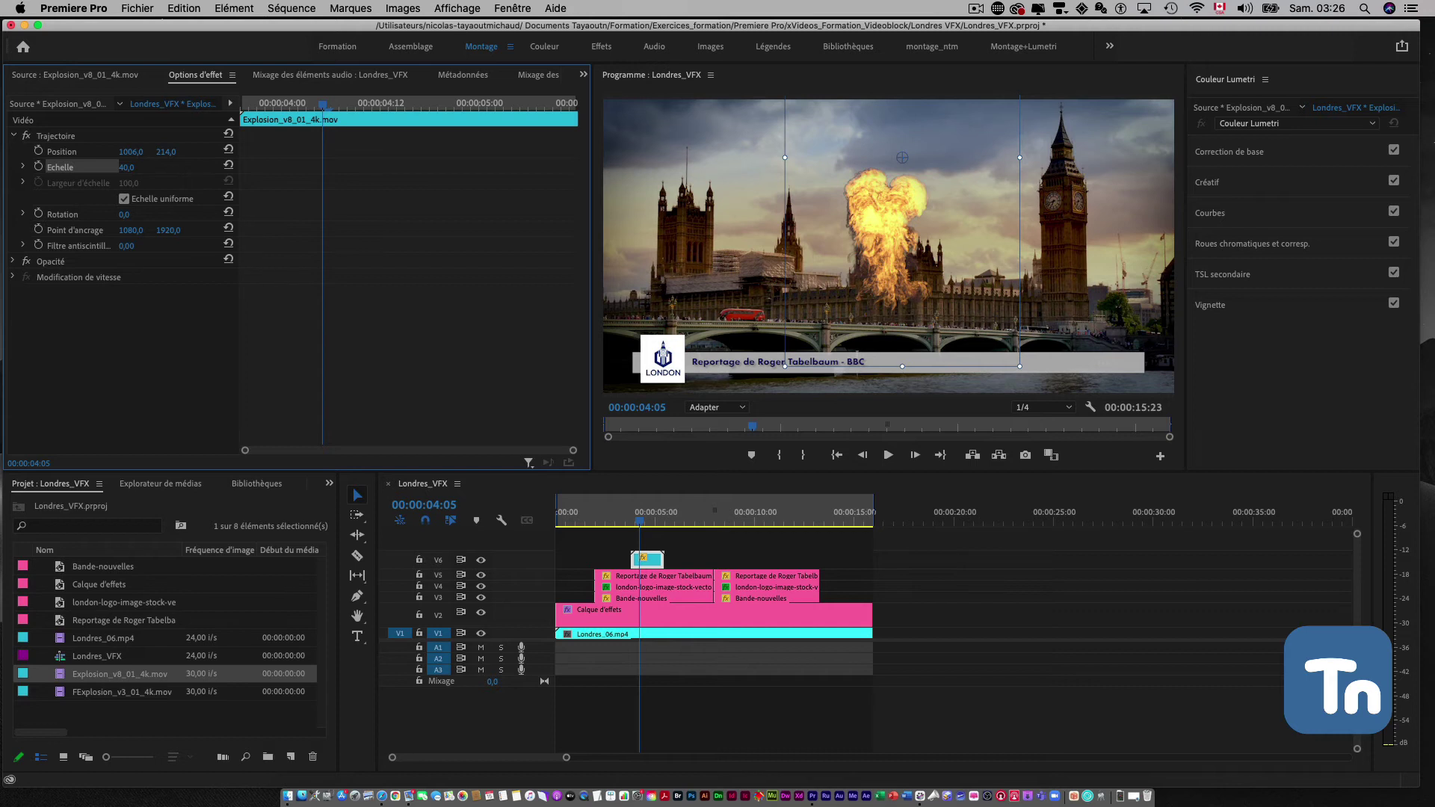
Set the explosion's vertical position to 200, save the project, and fine-tune its height.
{"action": "left_click", "coordinate": [170, 152]}
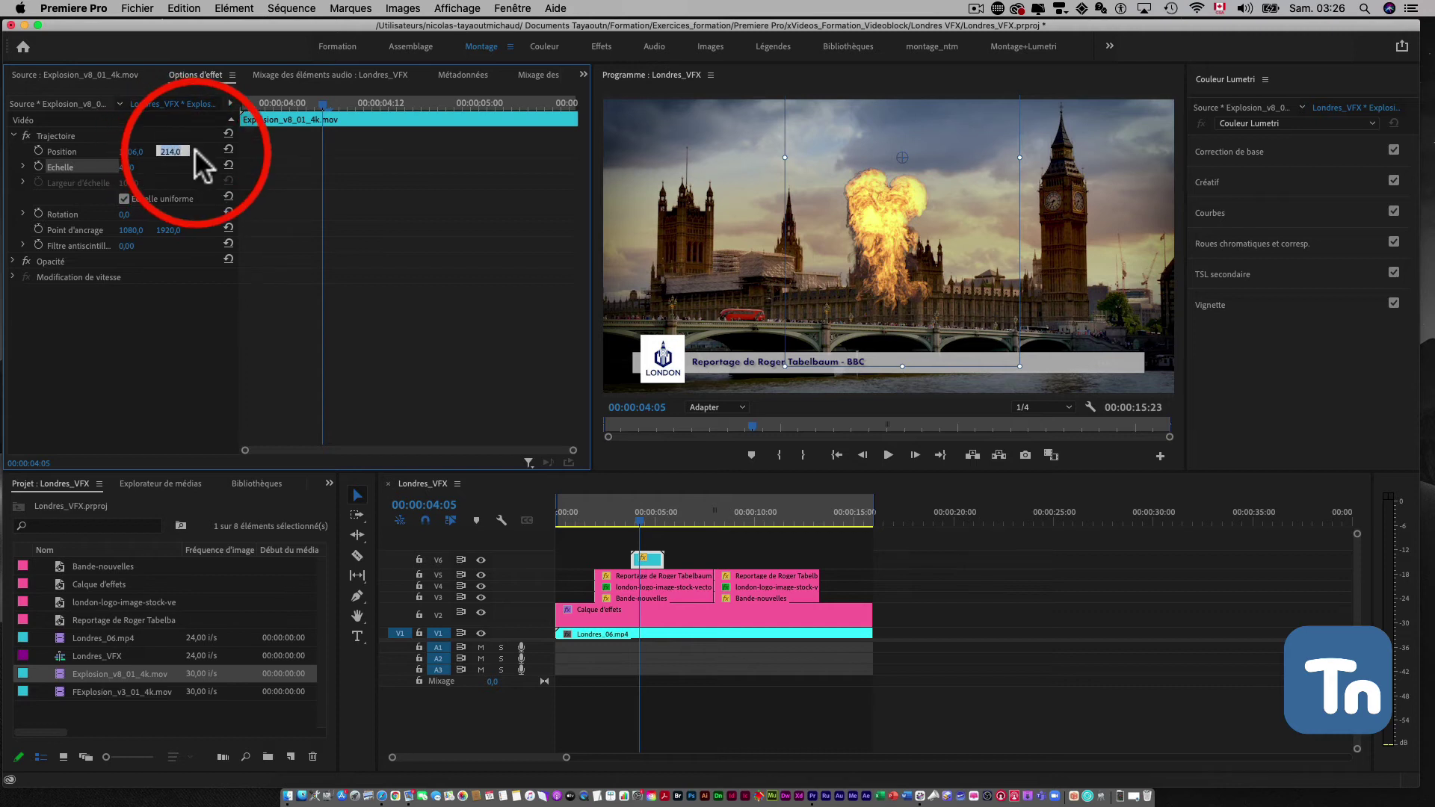
{"action": "type", "text": "200"}
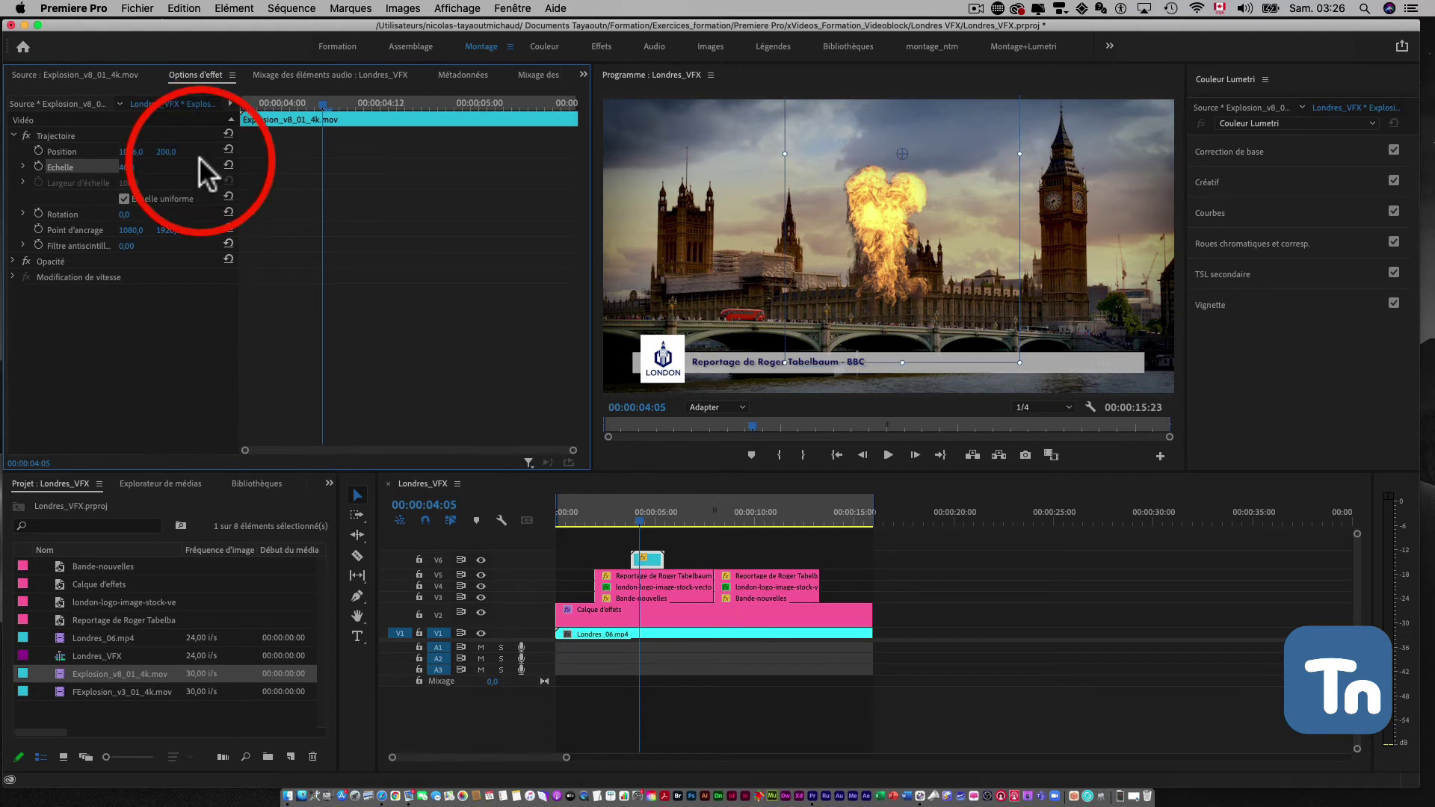
{"action": "key", "text": "super+s"}
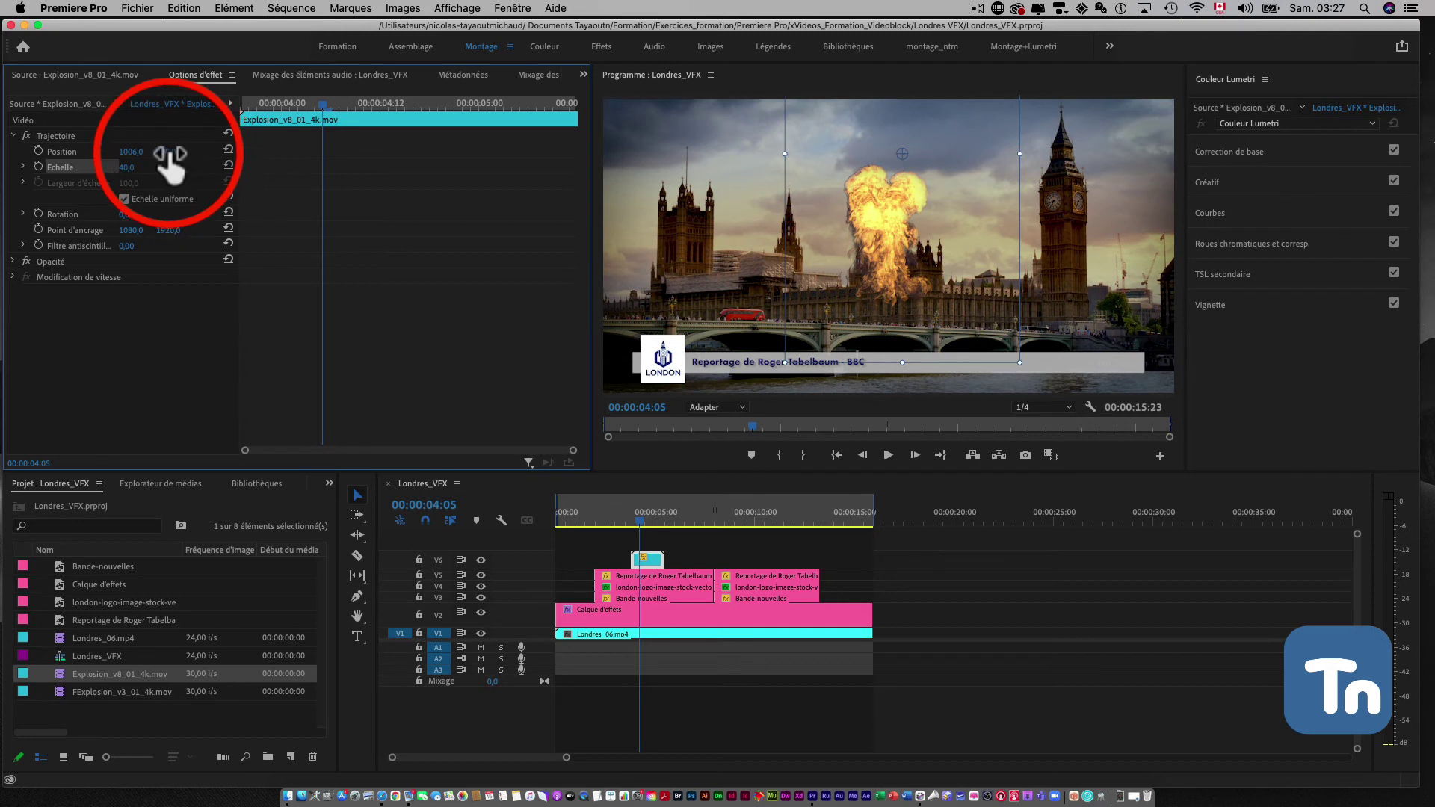
{"action": "mouse_move", "coordinate": [166, 152]}
{"action": "left_mouse_down"}
{"action": "mouse_move", "coordinate": [137, 152]}
{"action": "mouse_move", "coordinate": [185, 152]}
{"action": "mouse_move", "coordinate": [168, 151]}
{"action": "left_mouse_up"}
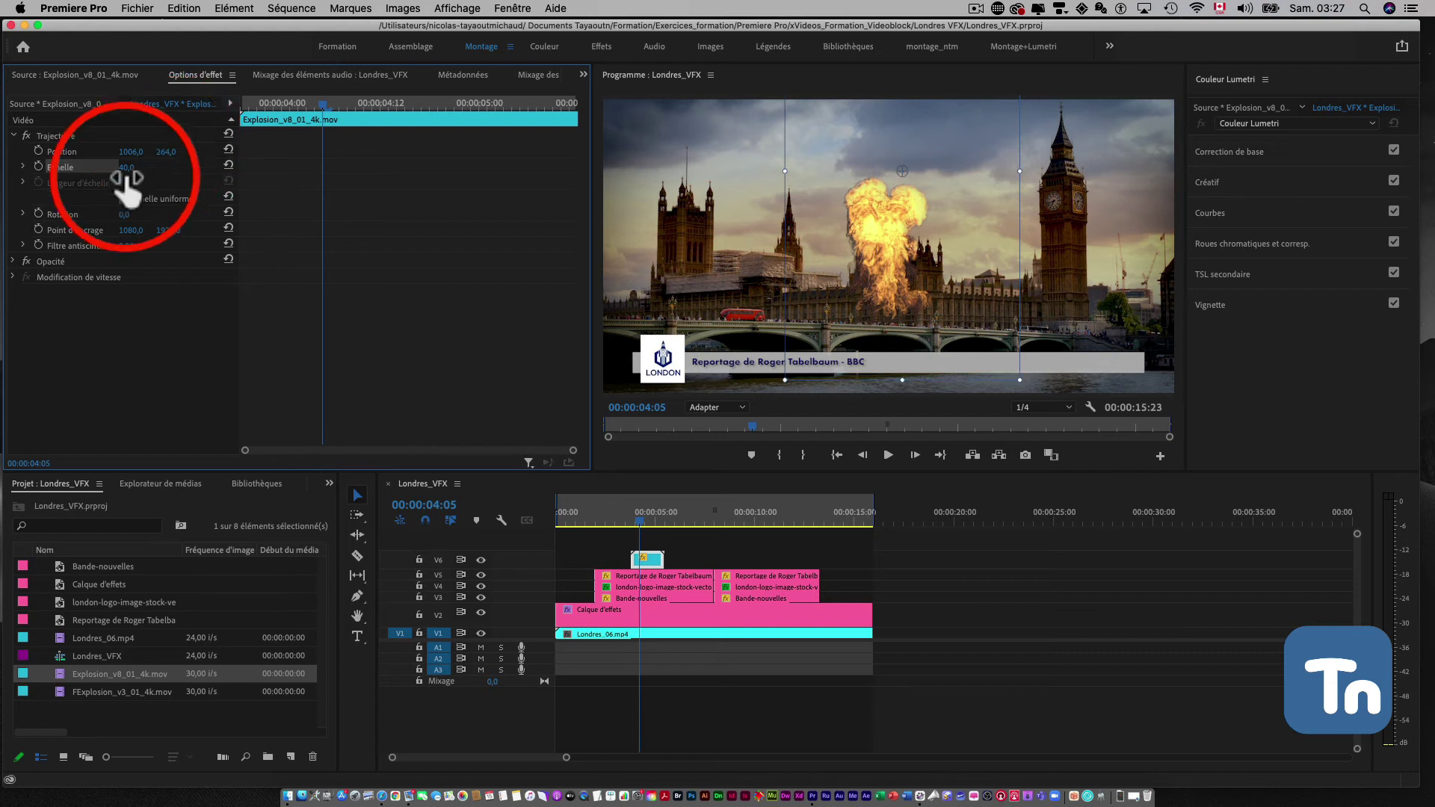
{"action": "left_click_drag", "start_coordinate": [154, 152], "coordinate": [166, 153]}
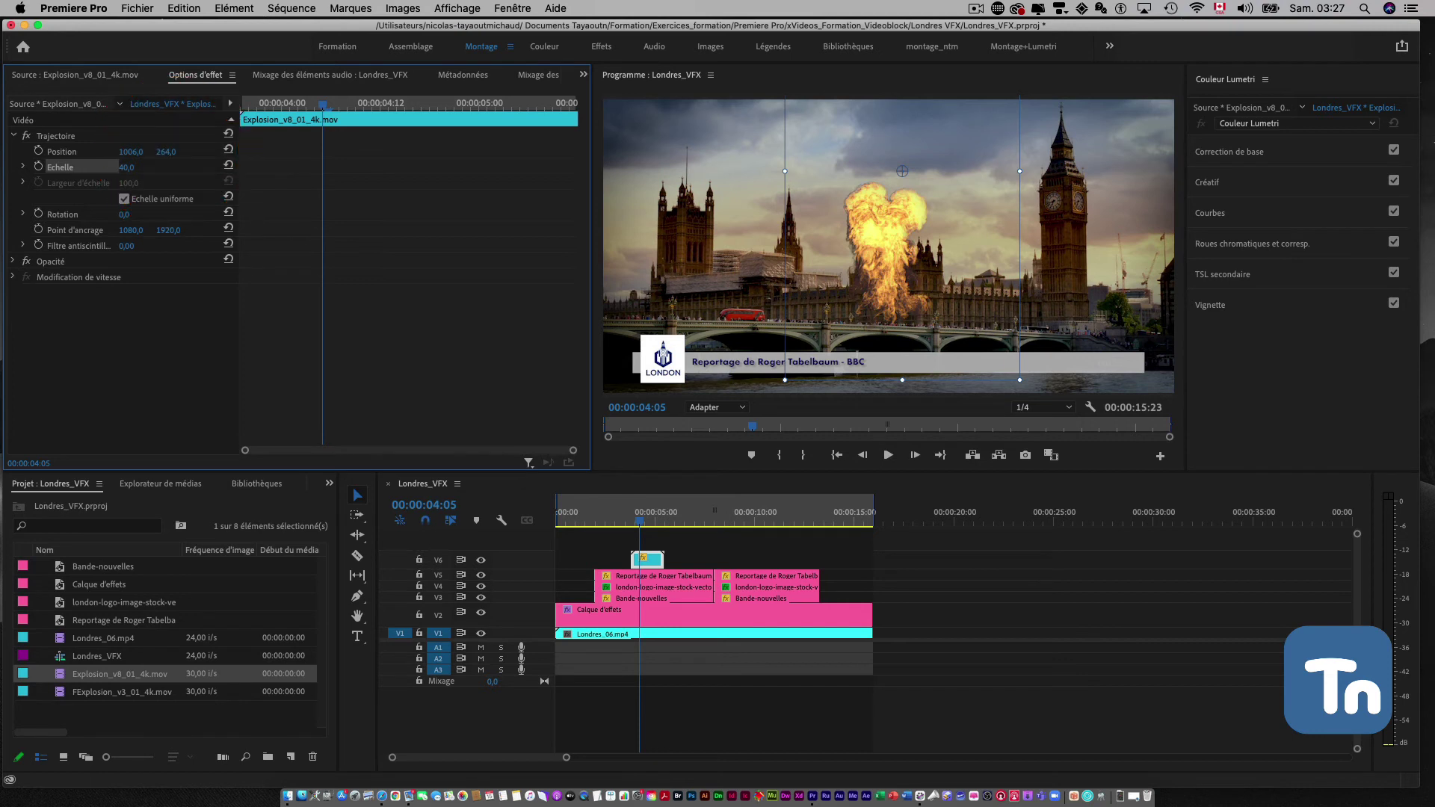
Try vertical positions 275, 300 and 350, settling on 325 over the bridge.
{"action": "left_click", "coordinate": [173, 152]}
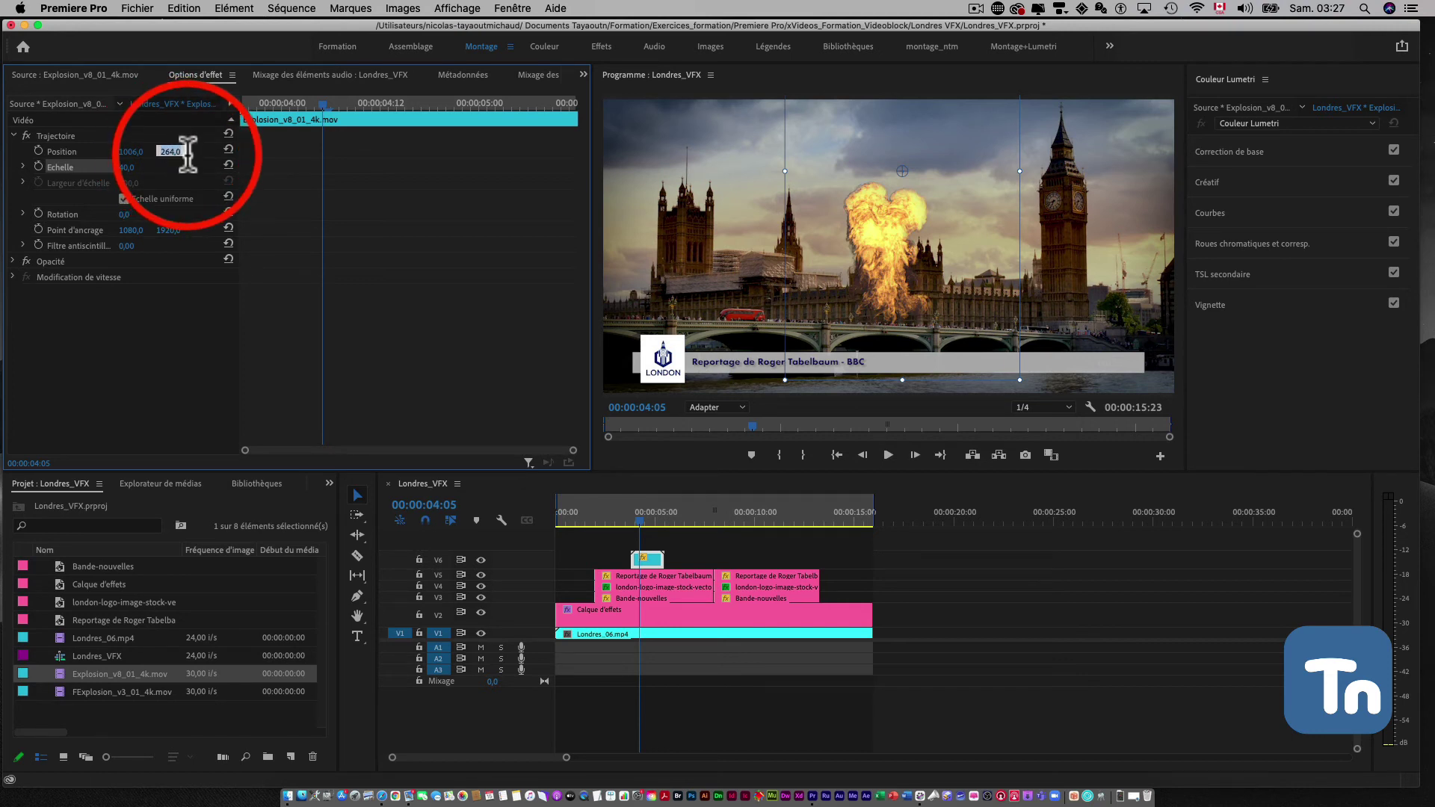
{"action": "type", "text": "275"}
{"action": "key", "text": "Return"}
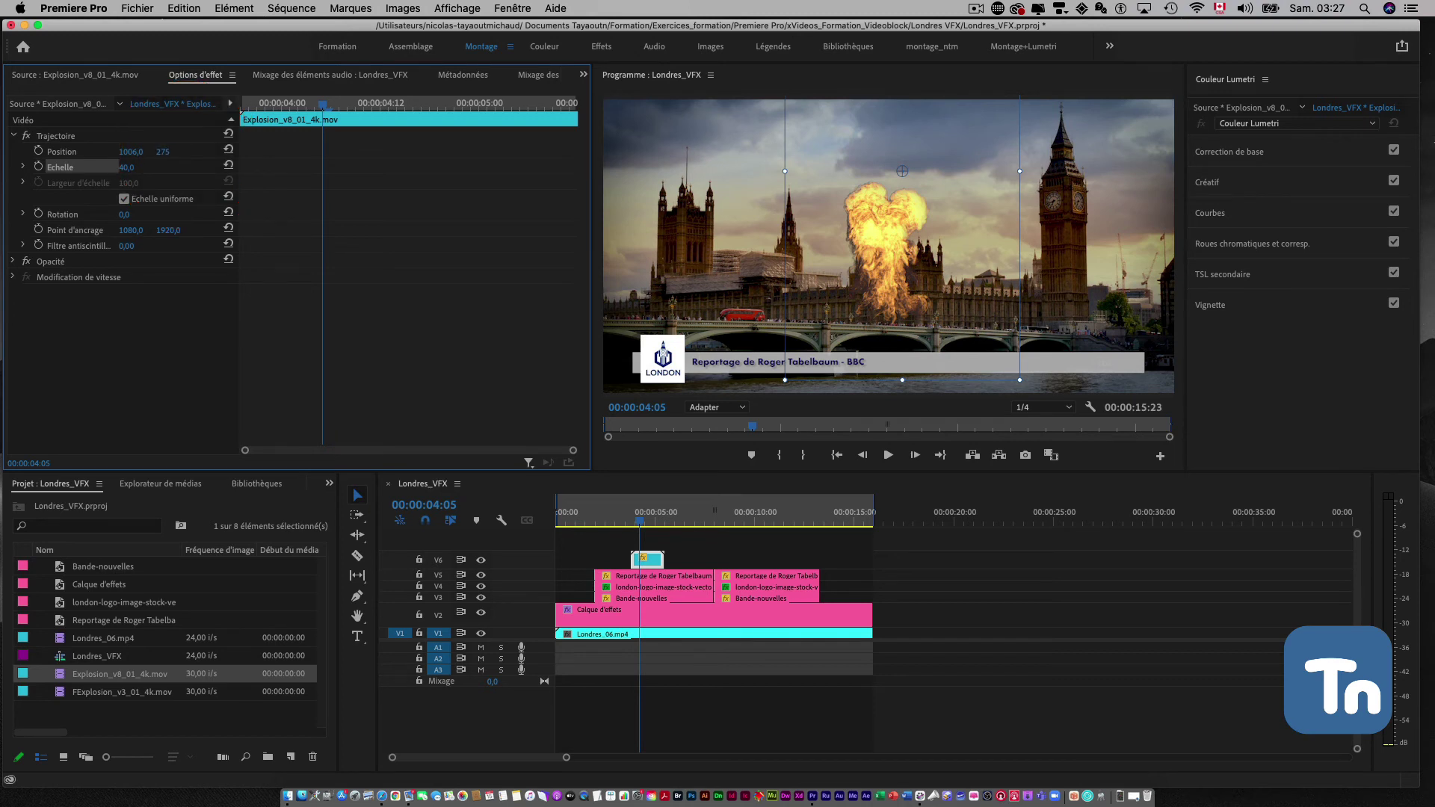
{"action": "left_click", "coordinate": [168, 151]}
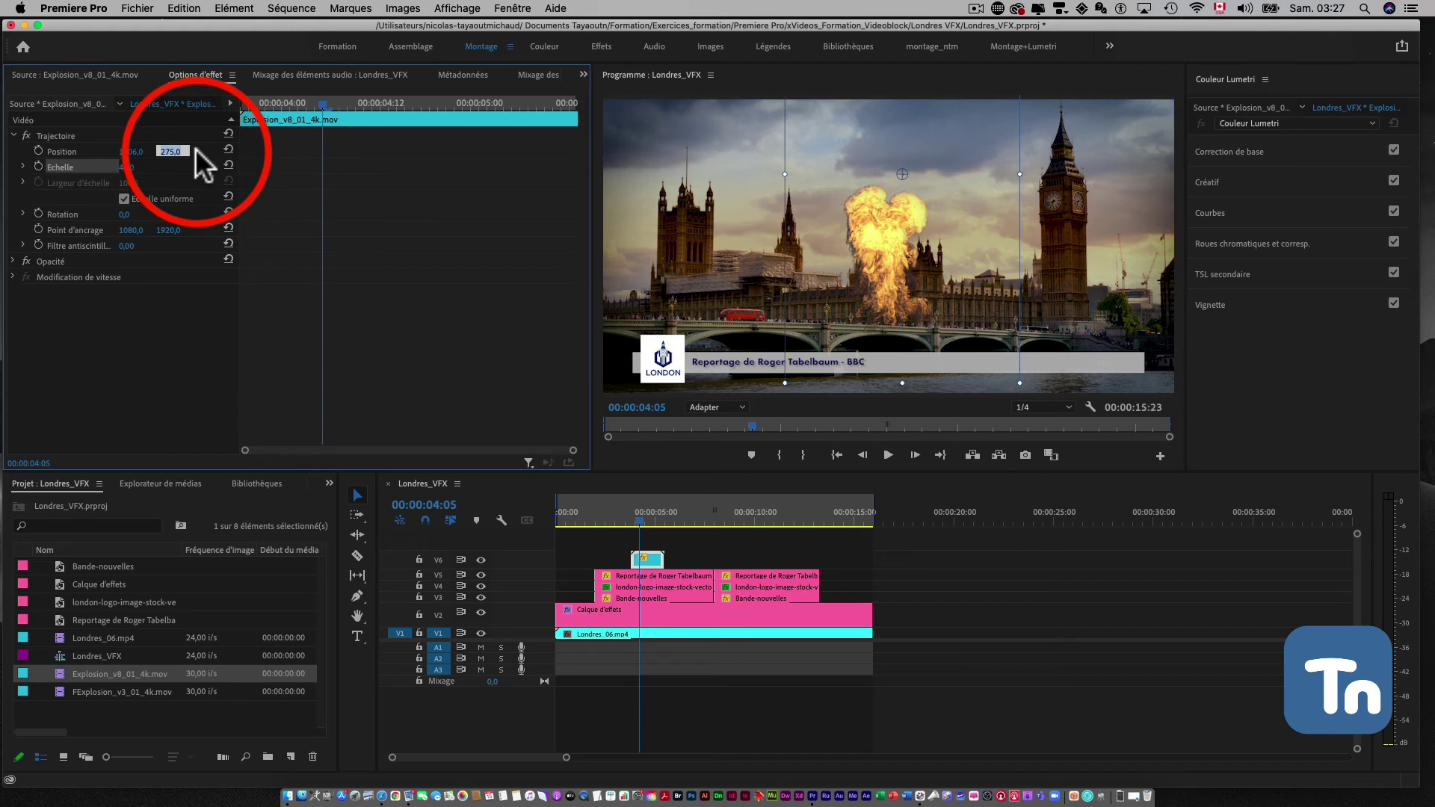
{"action": "type", "text": "300"}
{"action": "key", "text": "Return"}
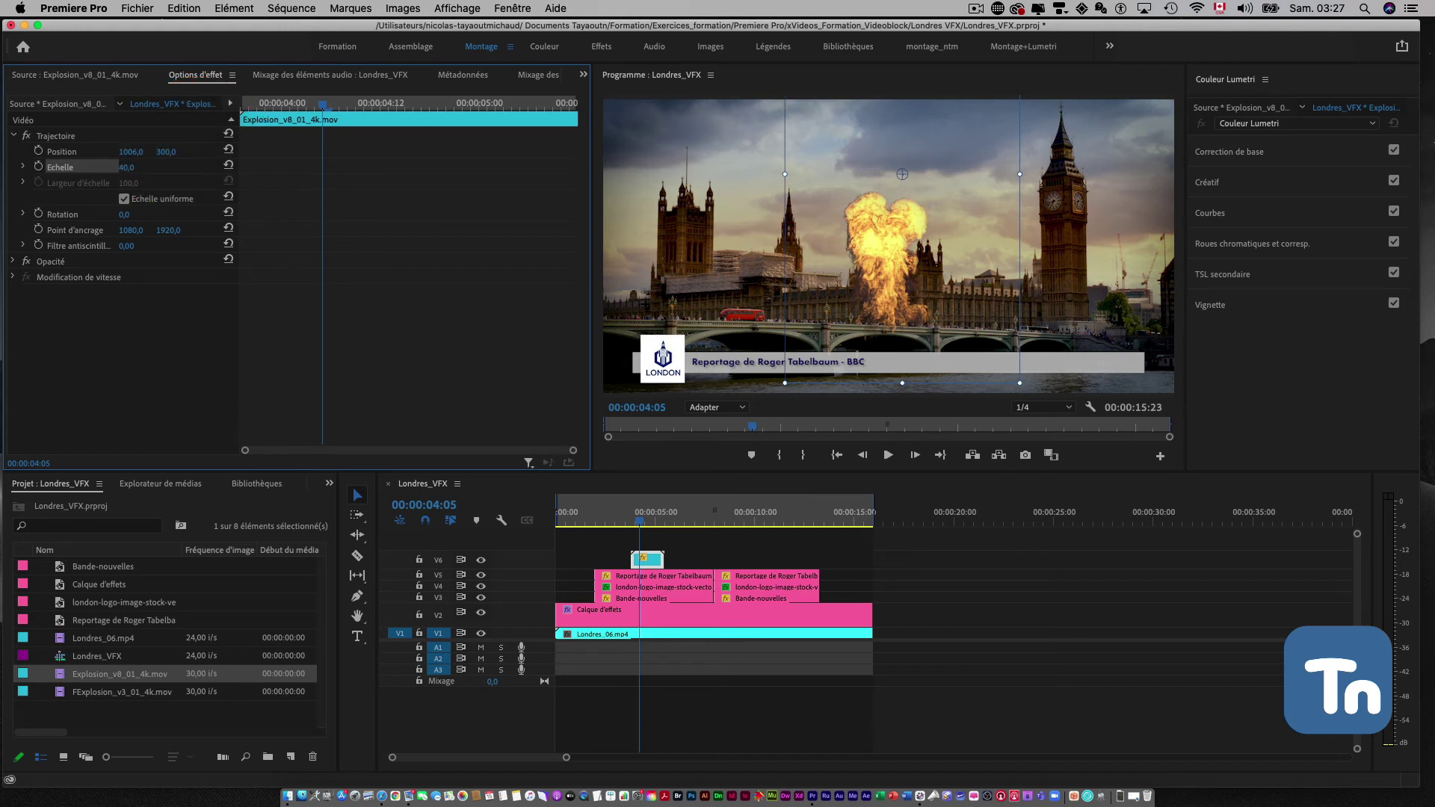
{"action": "left_click", "coordinate": [168, 151]}
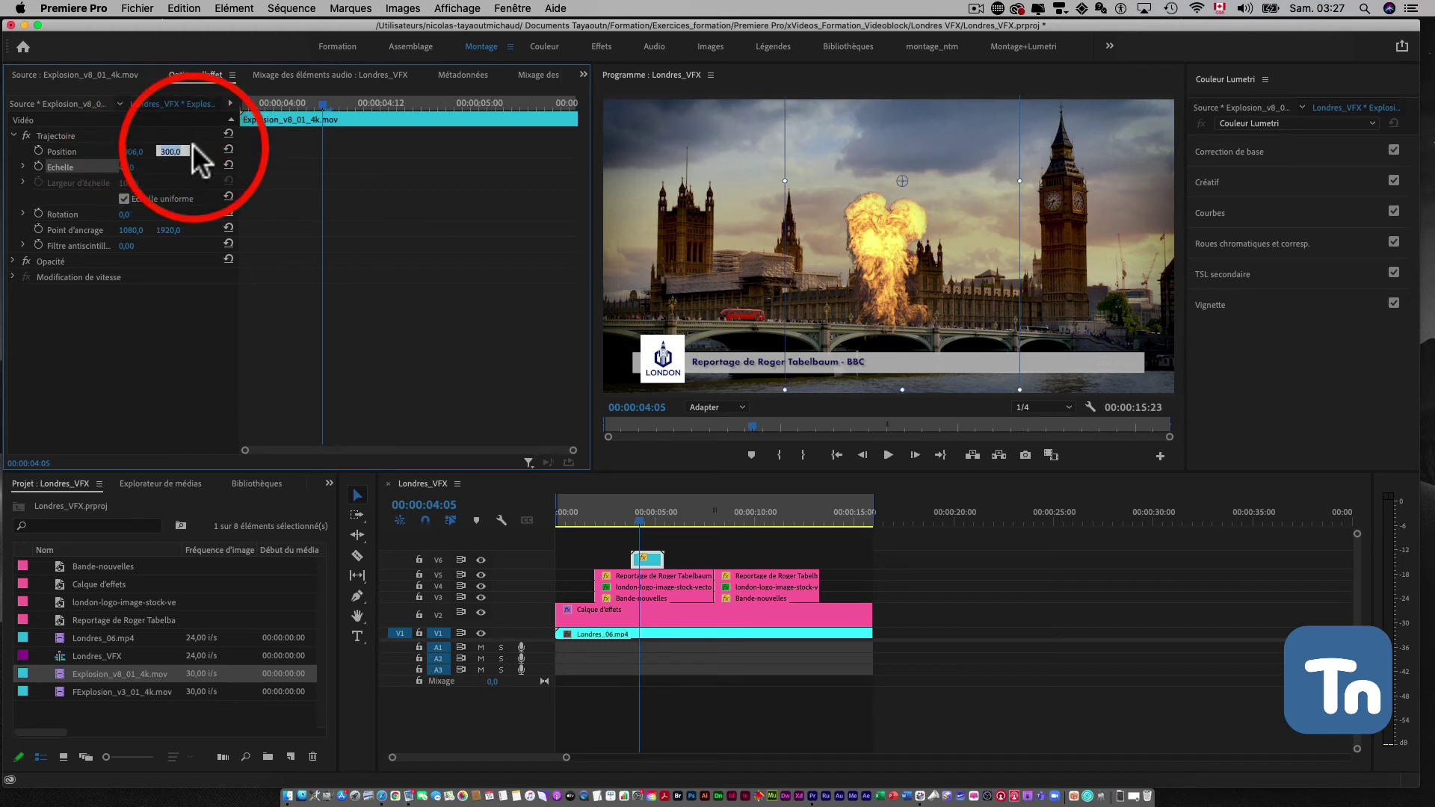
{"action": "type", "text": "350"}
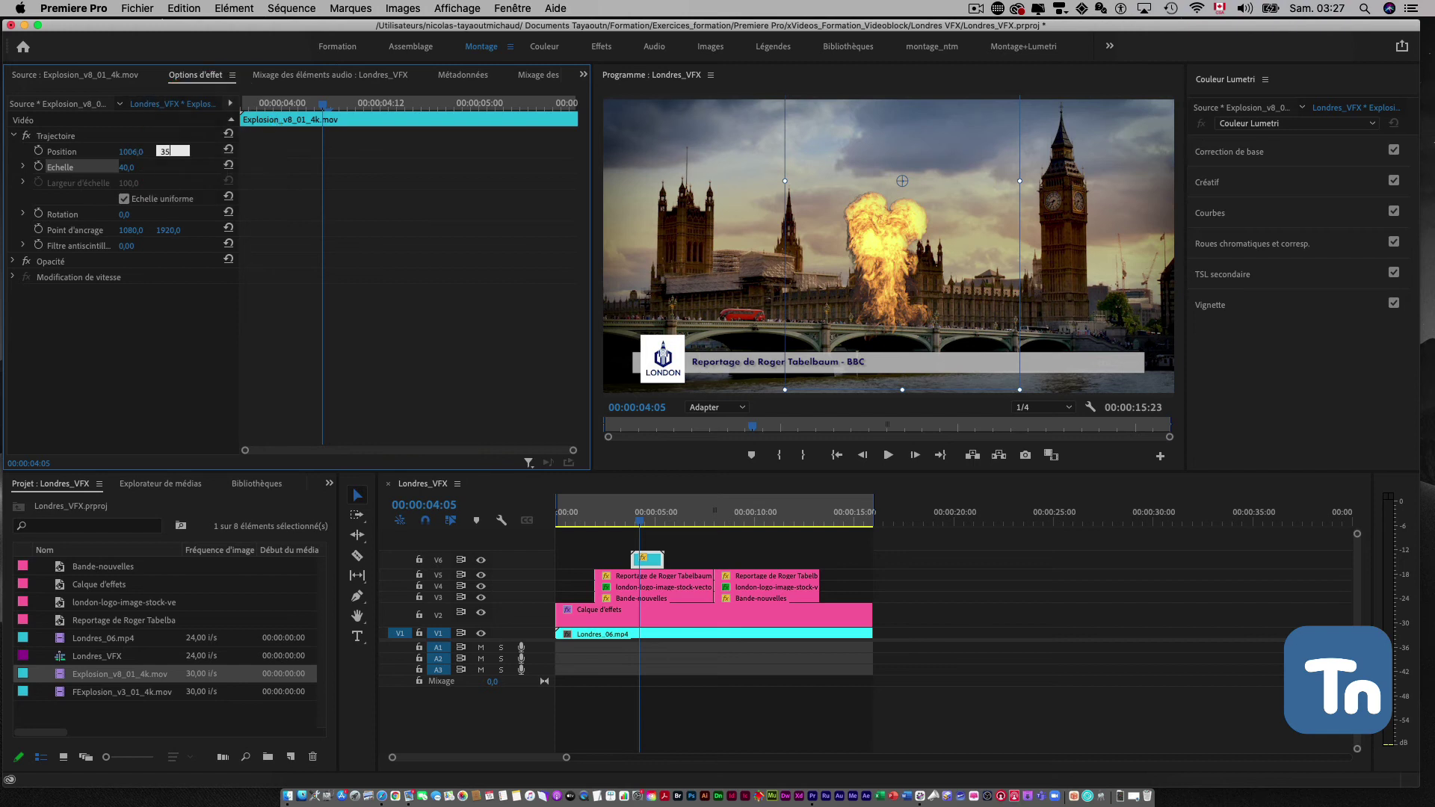
{"action": "key", "text": "Return"}
{"action": "left_click", "coordinate": [169, 152]}
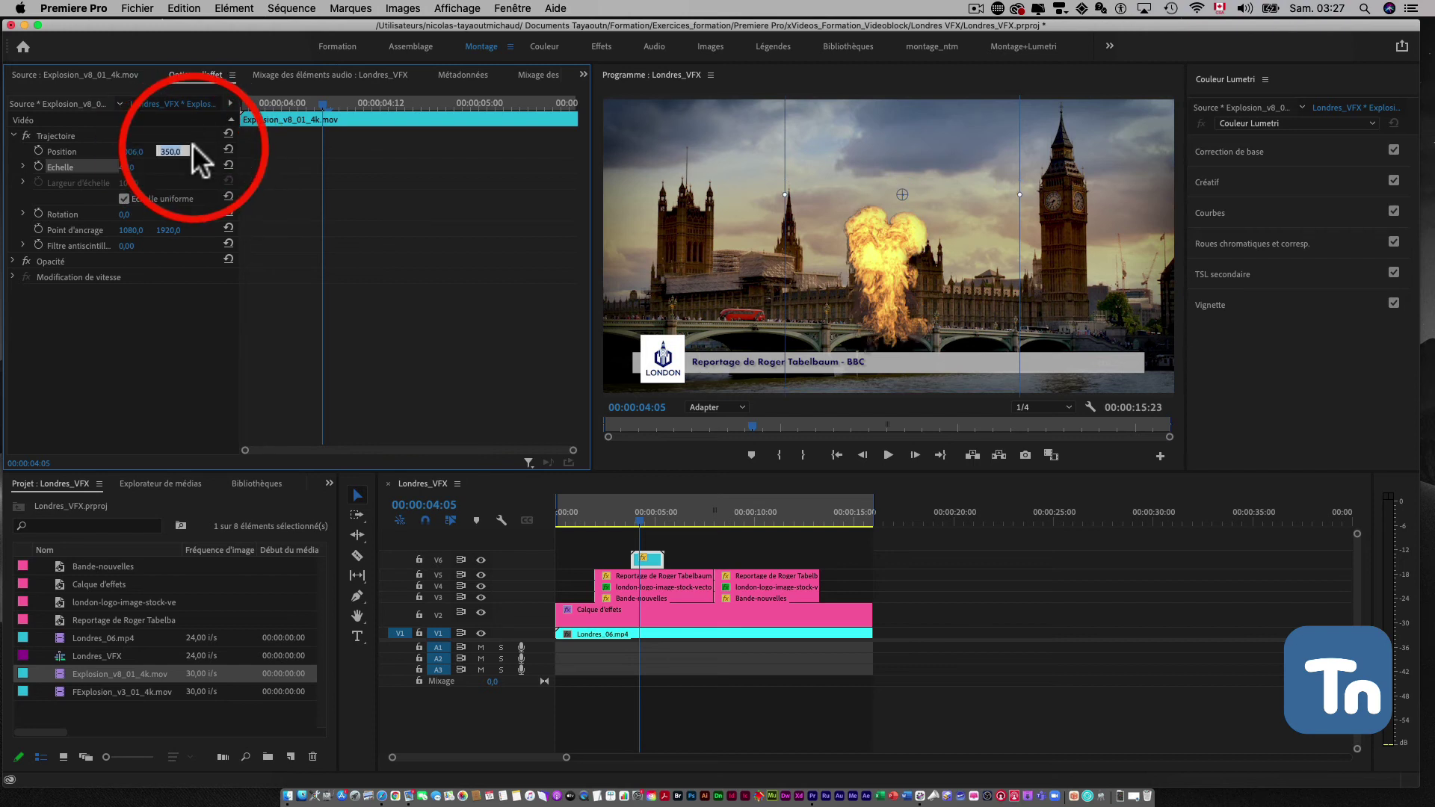
{"action": "type", "text": "325"}
{"action": "left_click", "coordinate": [191, 143]}
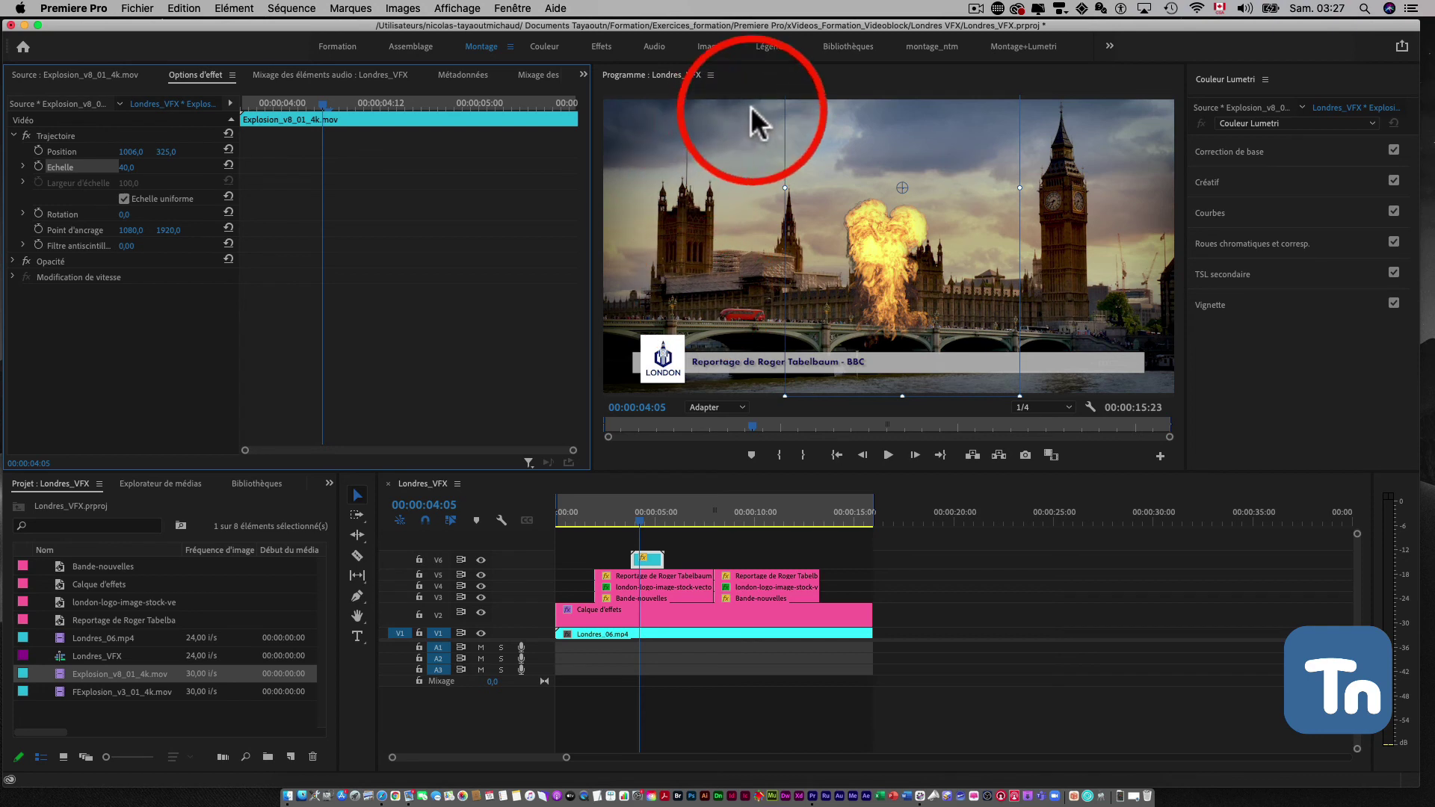
{"action": "left_click", "coordinate": [771, 91]}
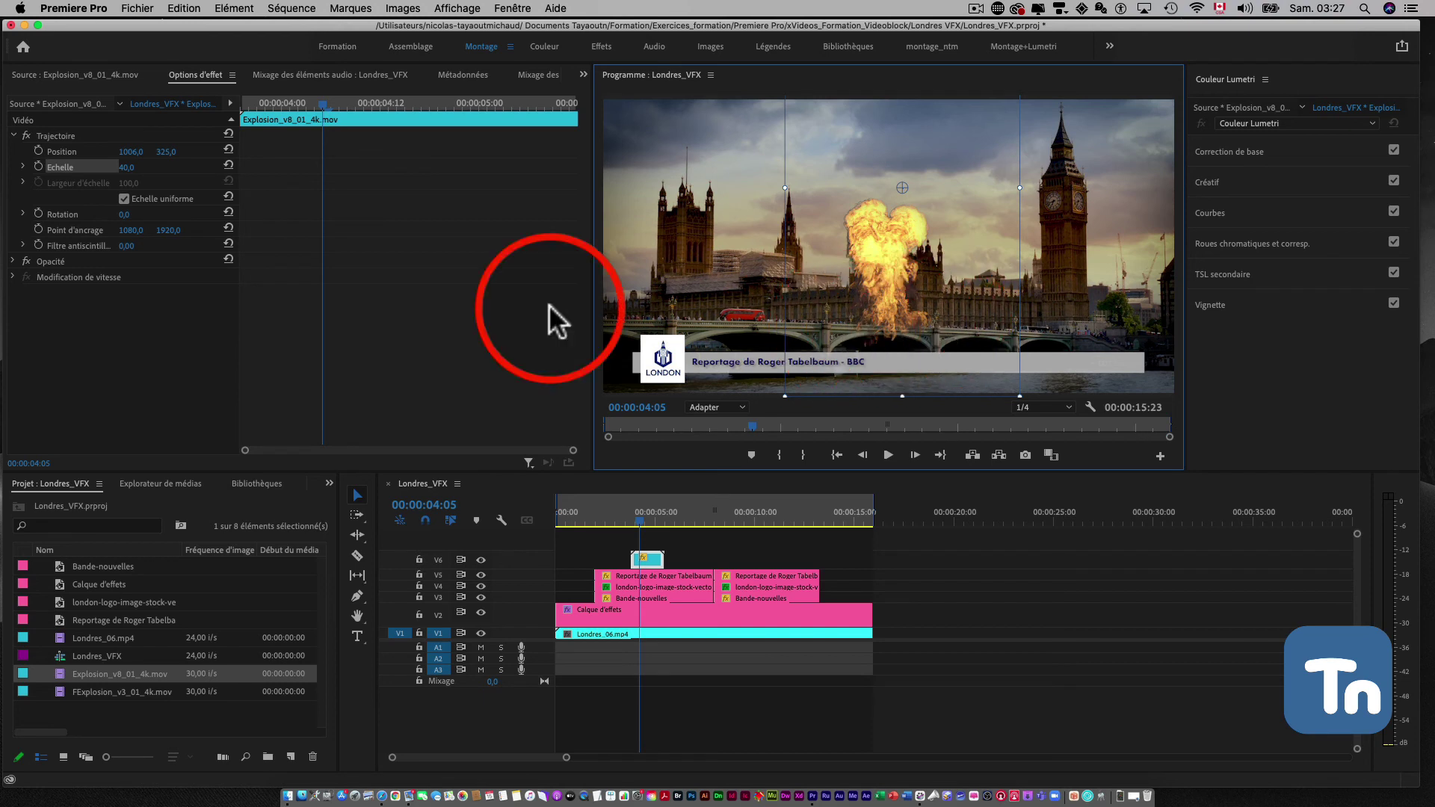
Draw a pen mask under the explosion's Opacity, tracing along the bridge in the maximized Program monitor.
{"action": "left_click", "coordinate": [11, 261]}
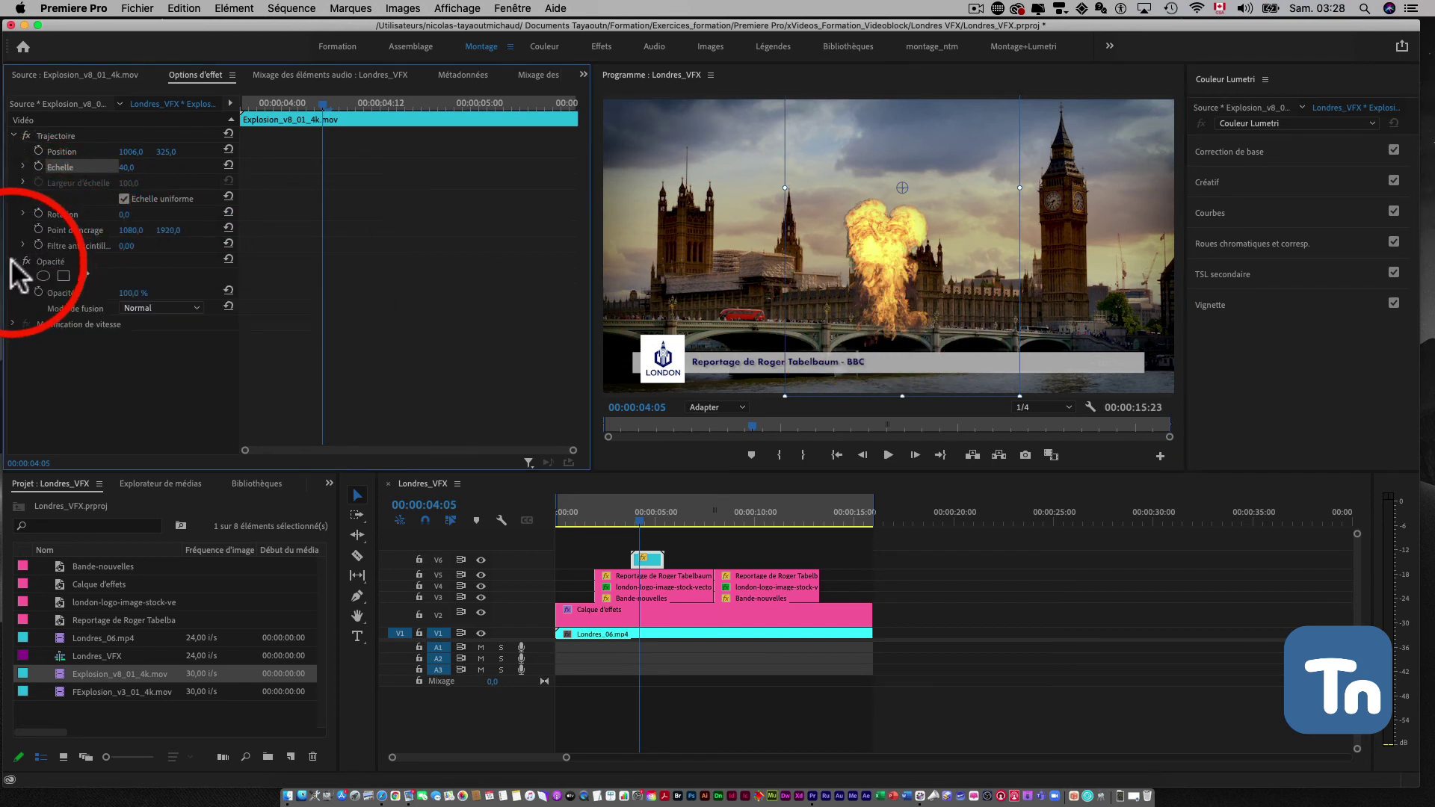
{"action": "left_click", "coordinate": [82, 276]}
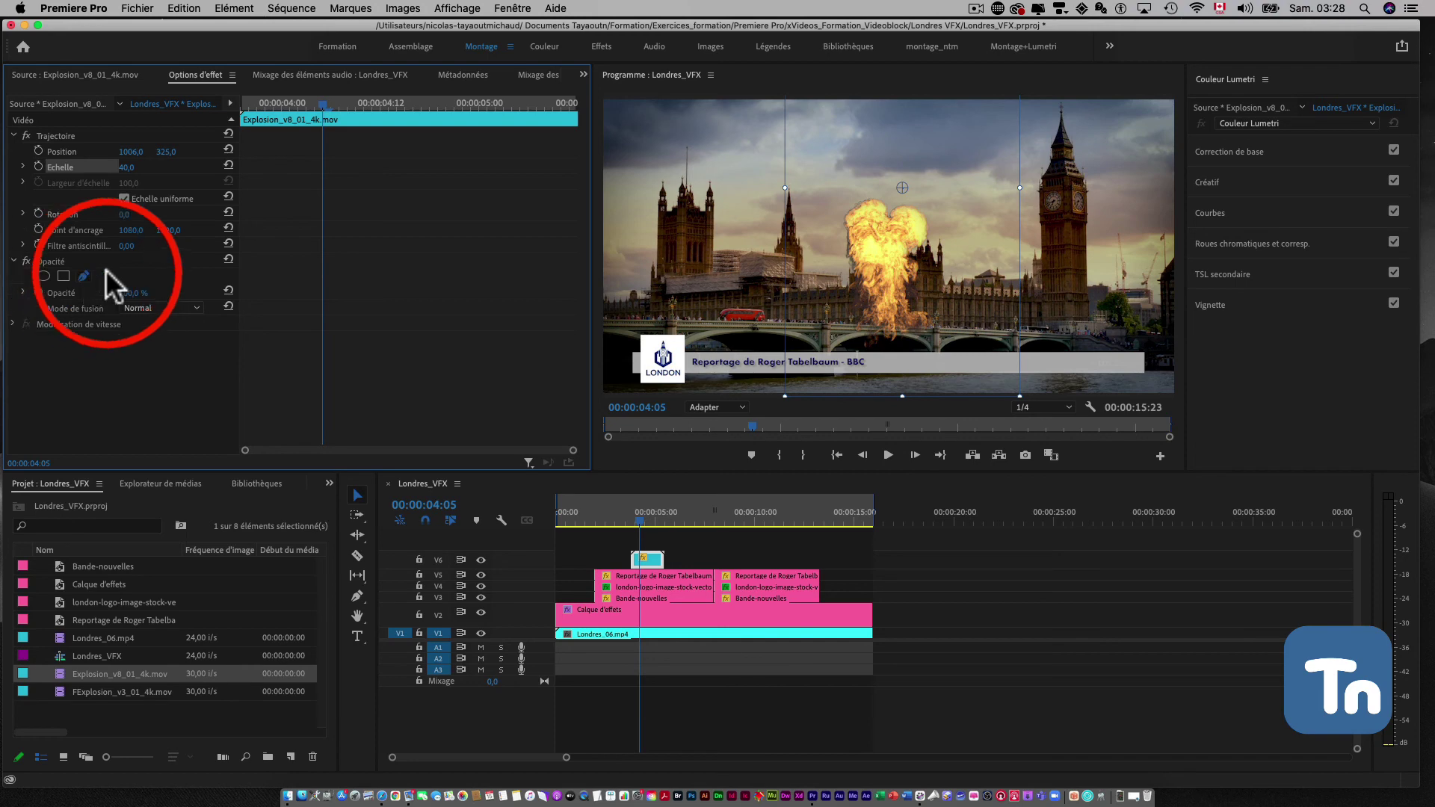
{"action": "left_click", "coordinate": [742, 79]}
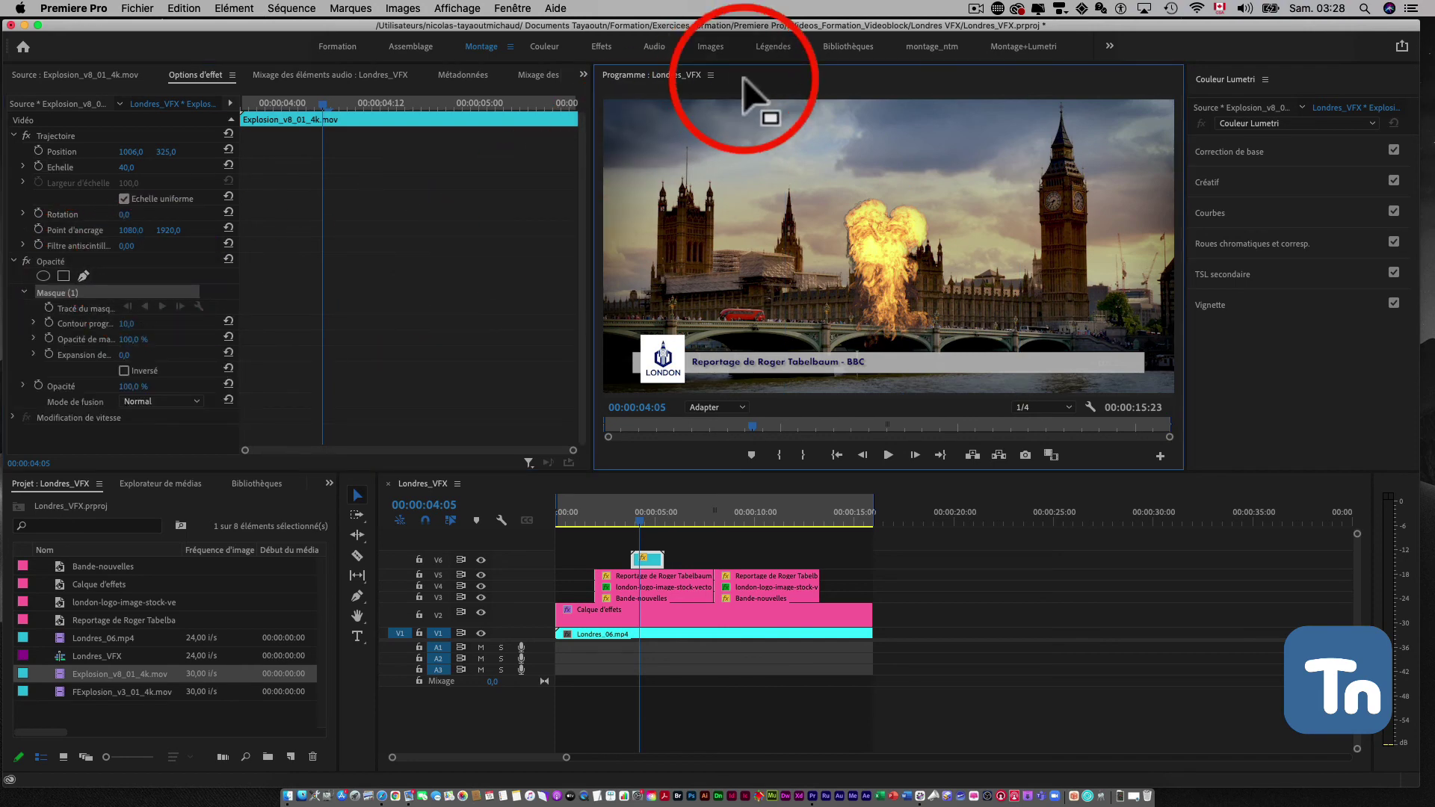
{"action": "key", "text": "grave"}
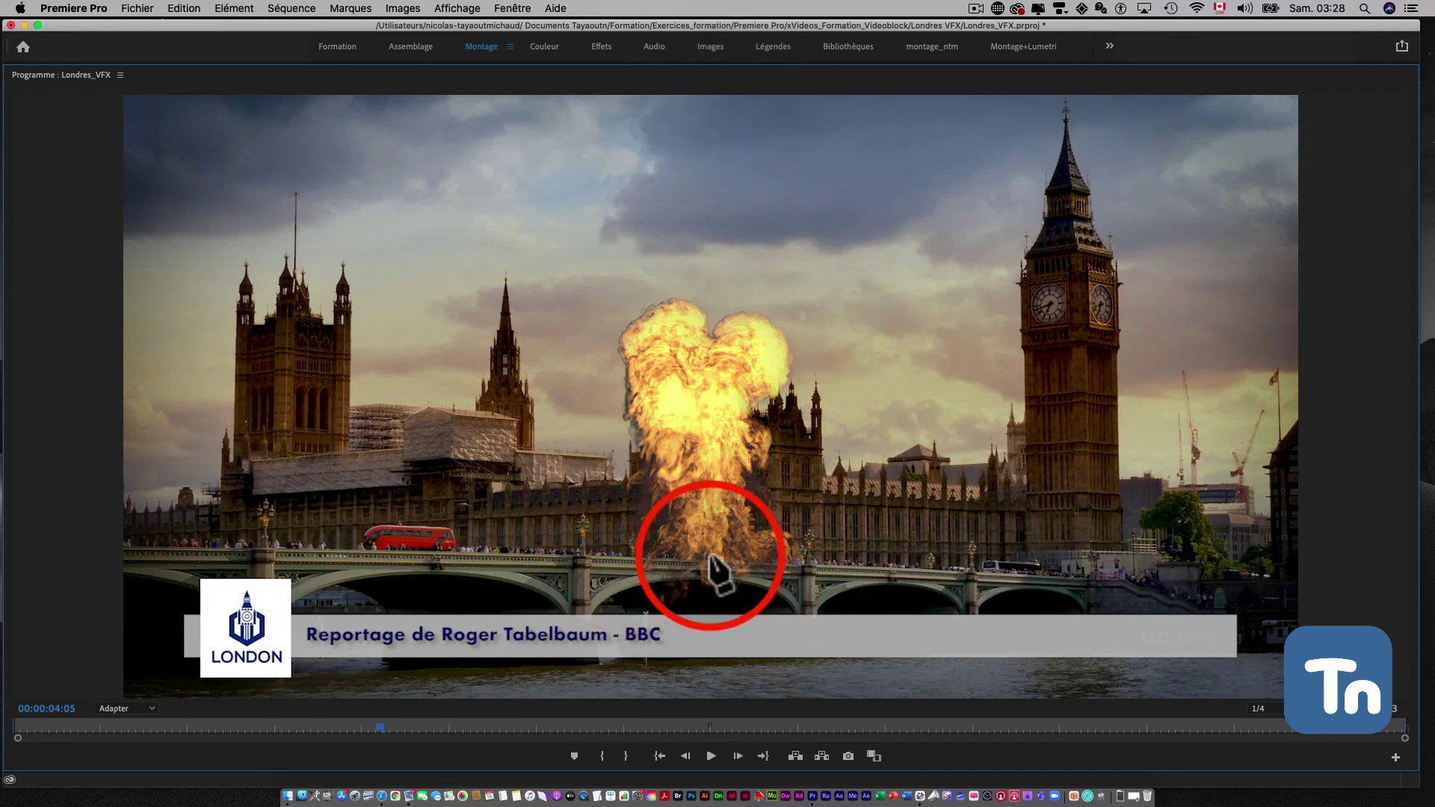
{"action": "left_click", "coordinate": [801, 563]}
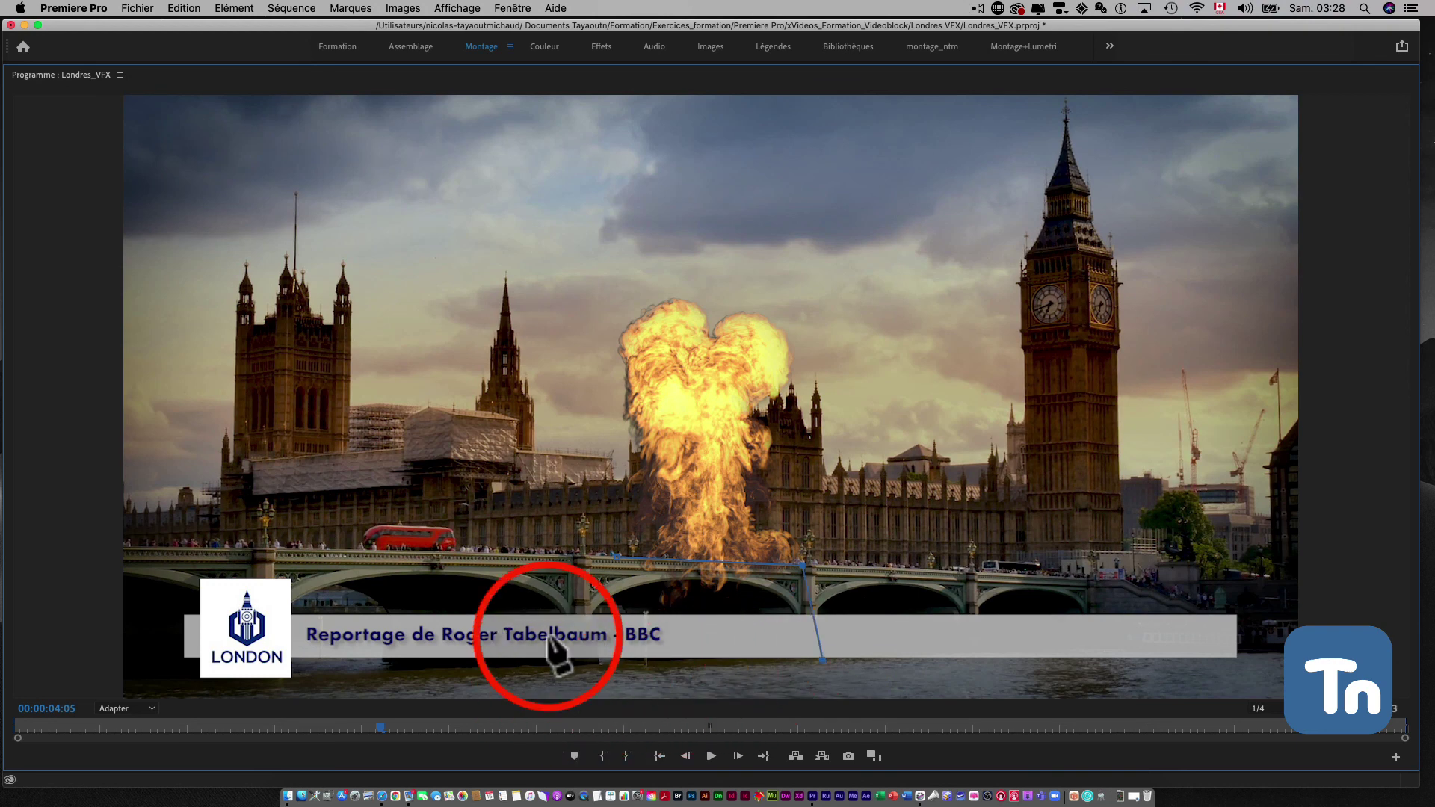
{"action": "left_click", "coordinate": [613, 556]}
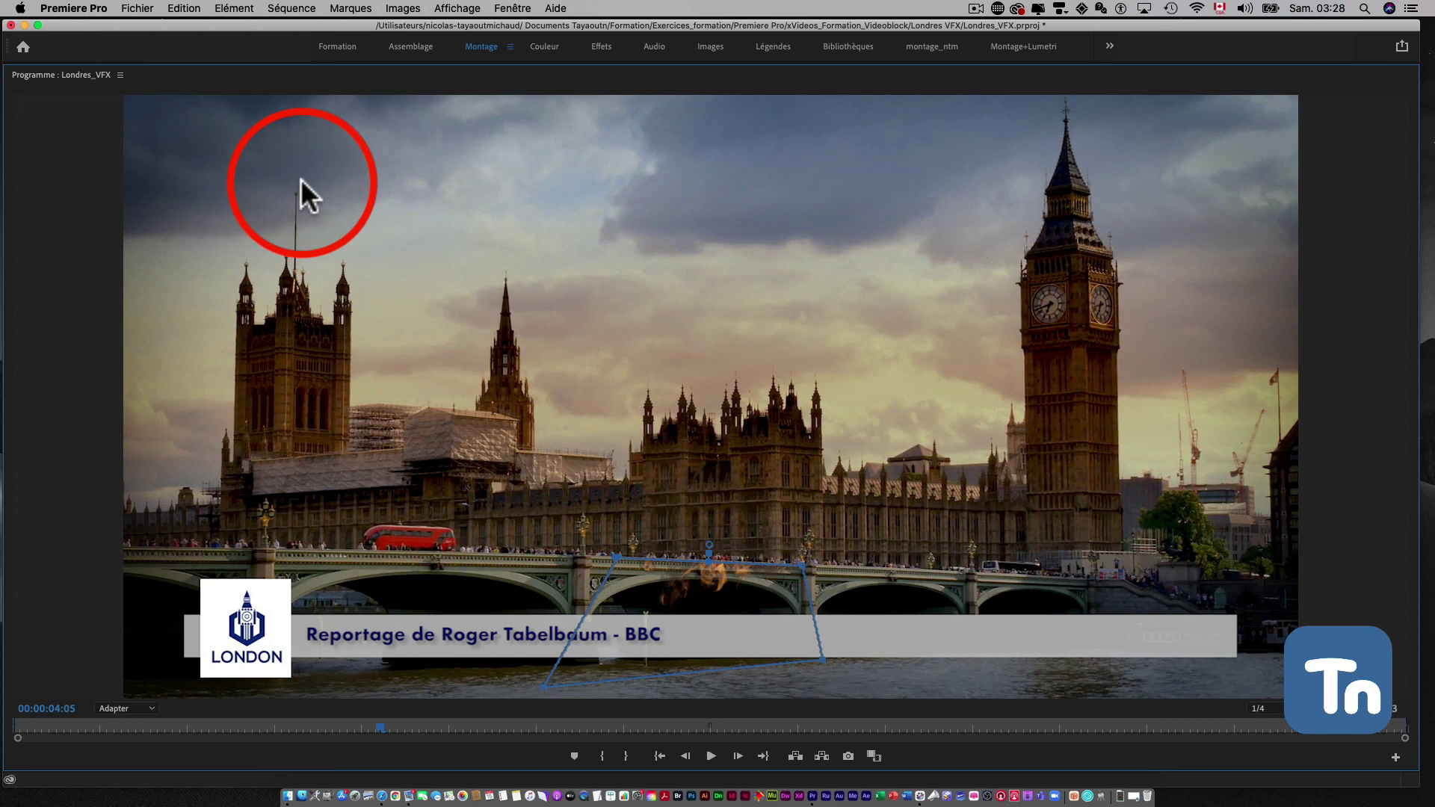
{"action": "key", "text": "grave"}
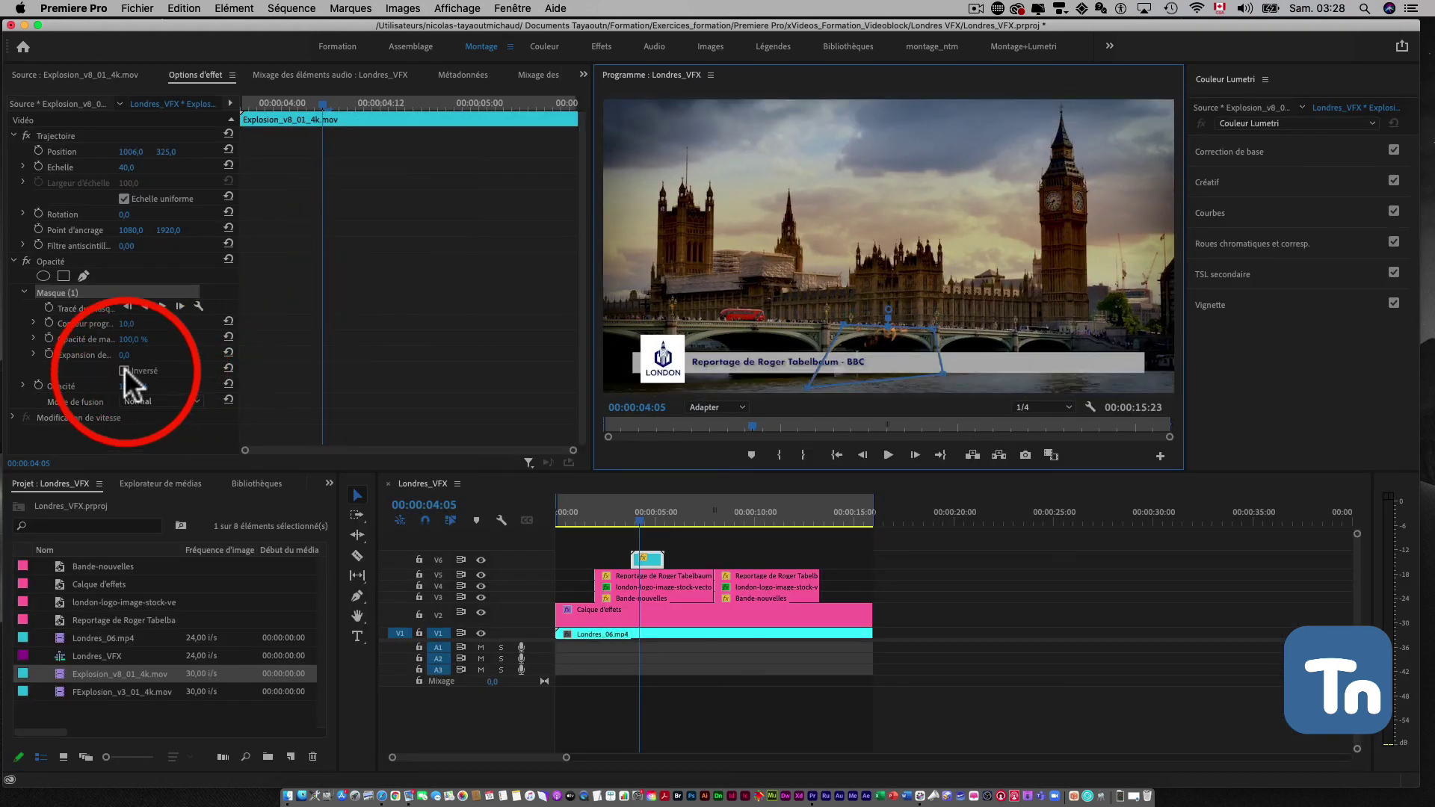
{"action": "left_click", "coordinate": [149, 366]}
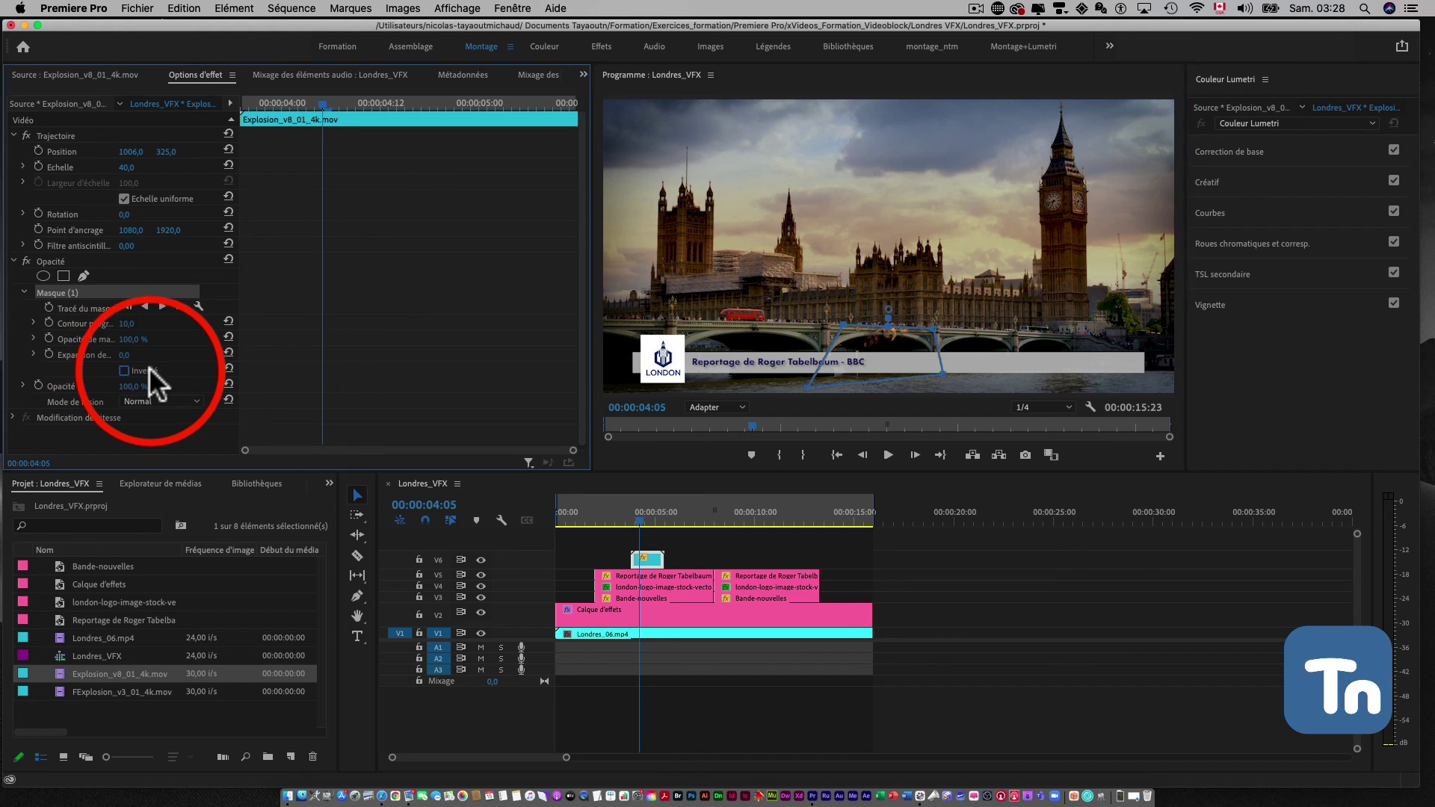